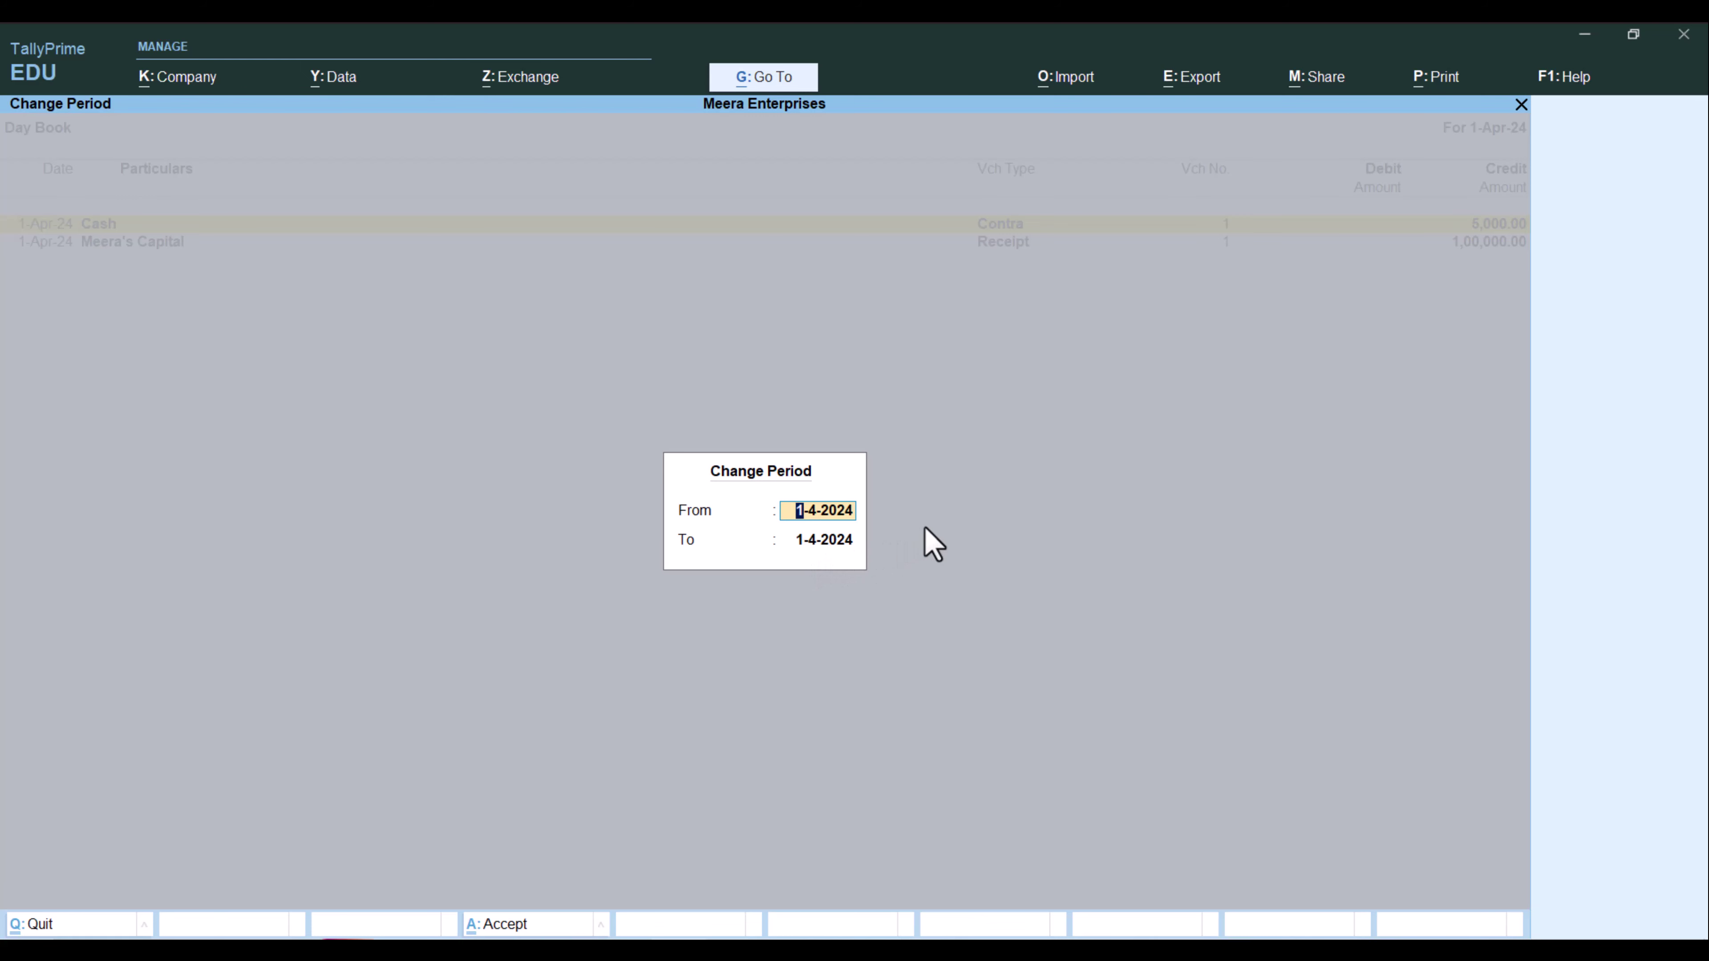
- Set the Day Book period from 1-4-2024 to 2-6-2024
key(Return)
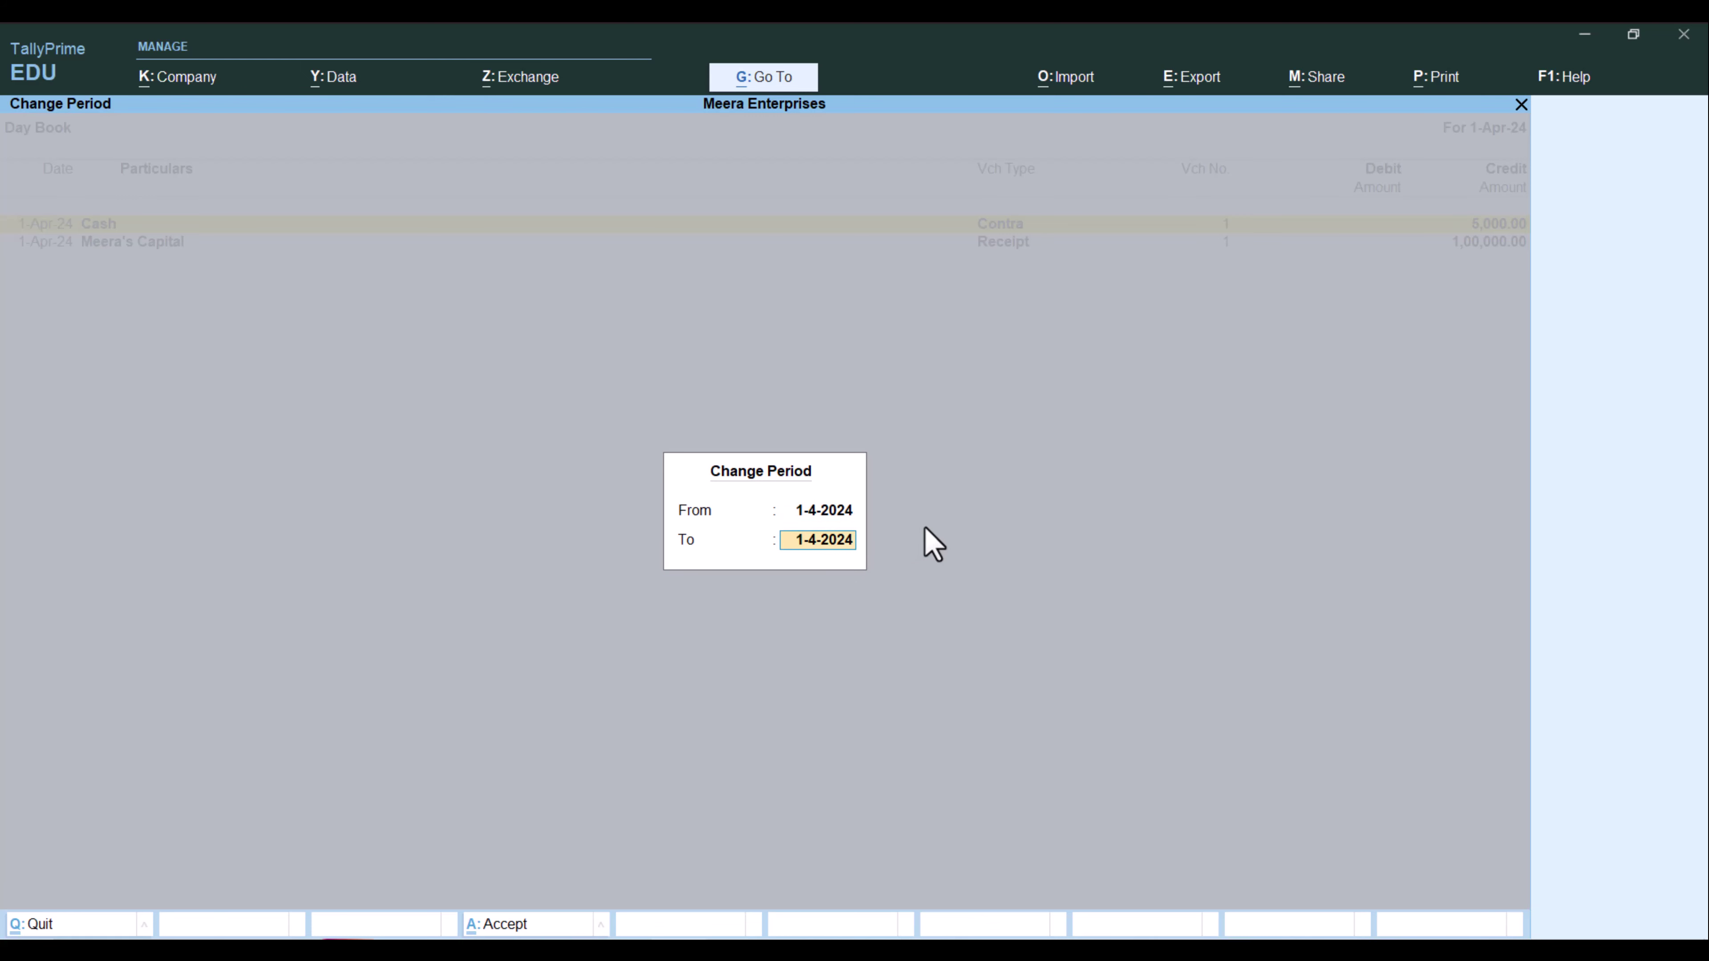
text(2.6)
key(Return)
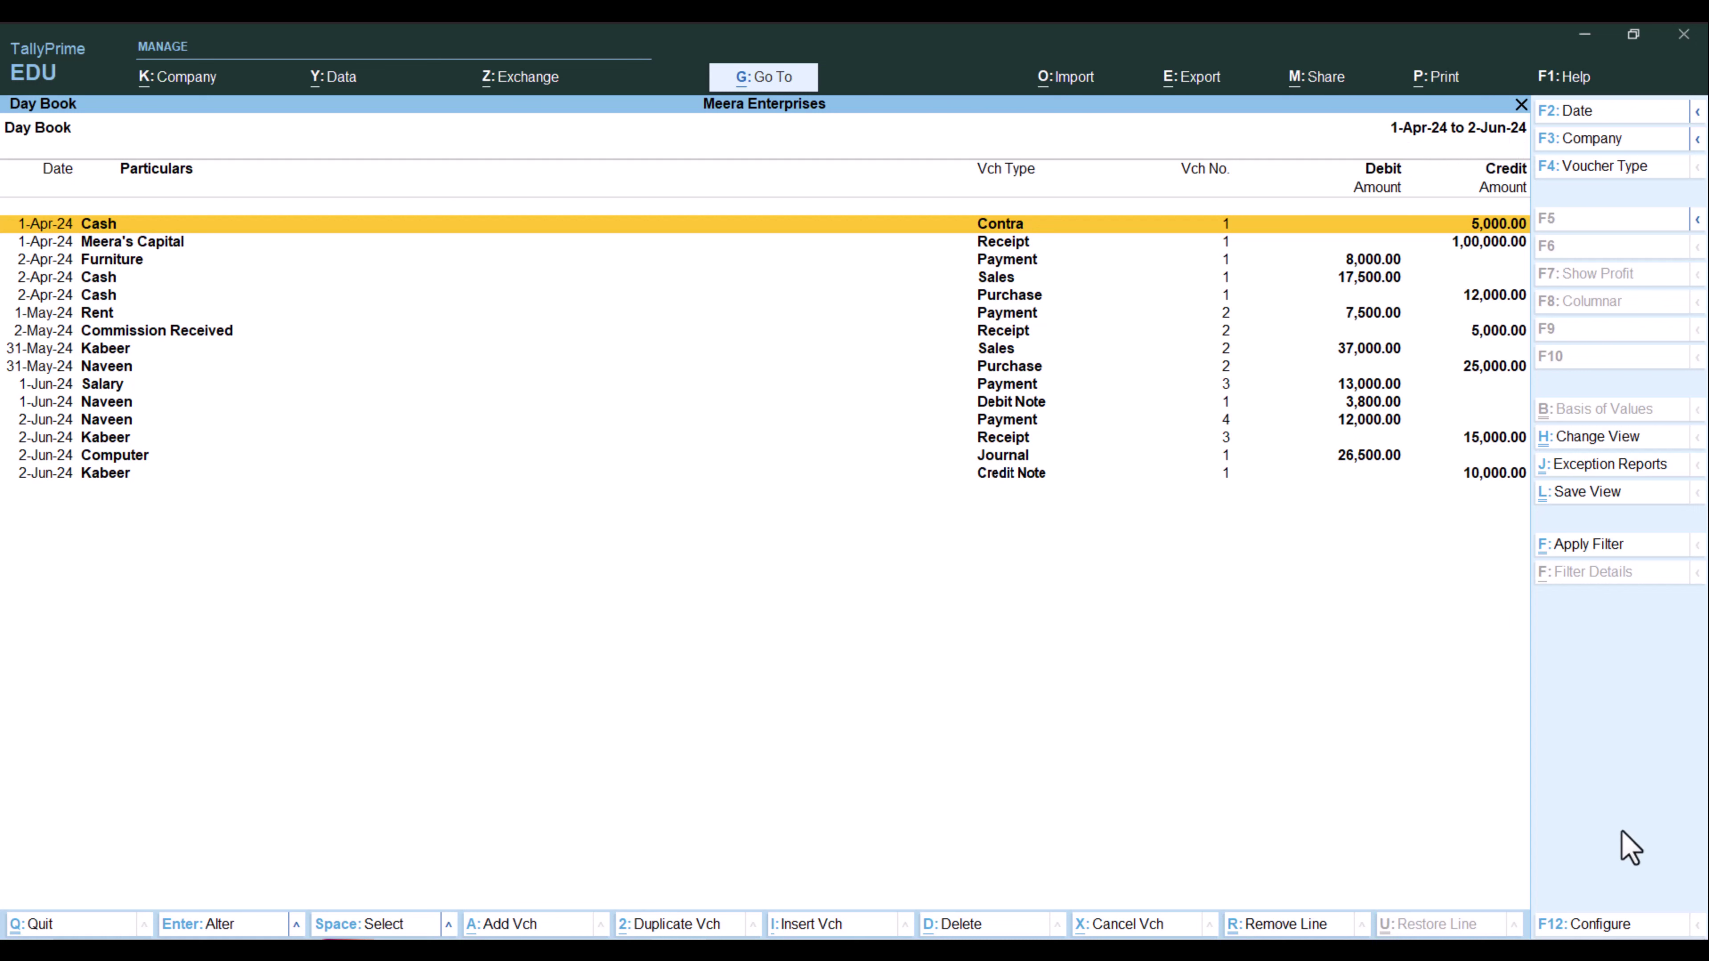
- Configure the Day Book's sorting method as In Sequence of Entry, keeping the other report settings
click(1589, 929)
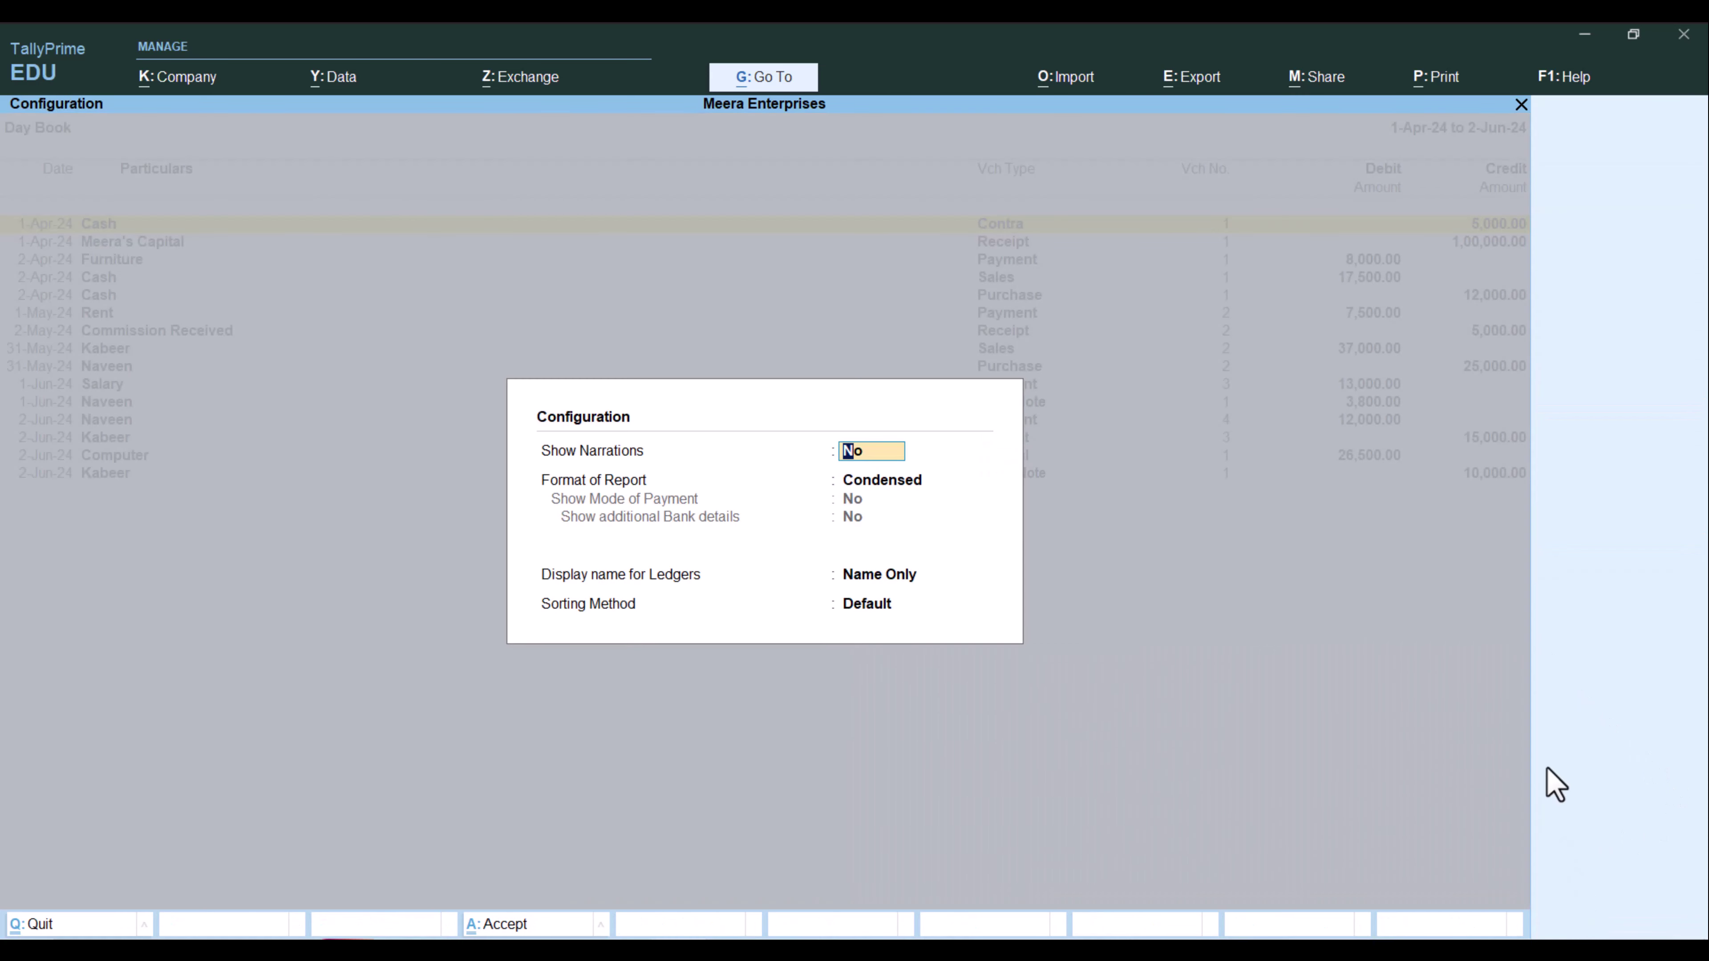
key(Return)
key(Return)
key(Return)
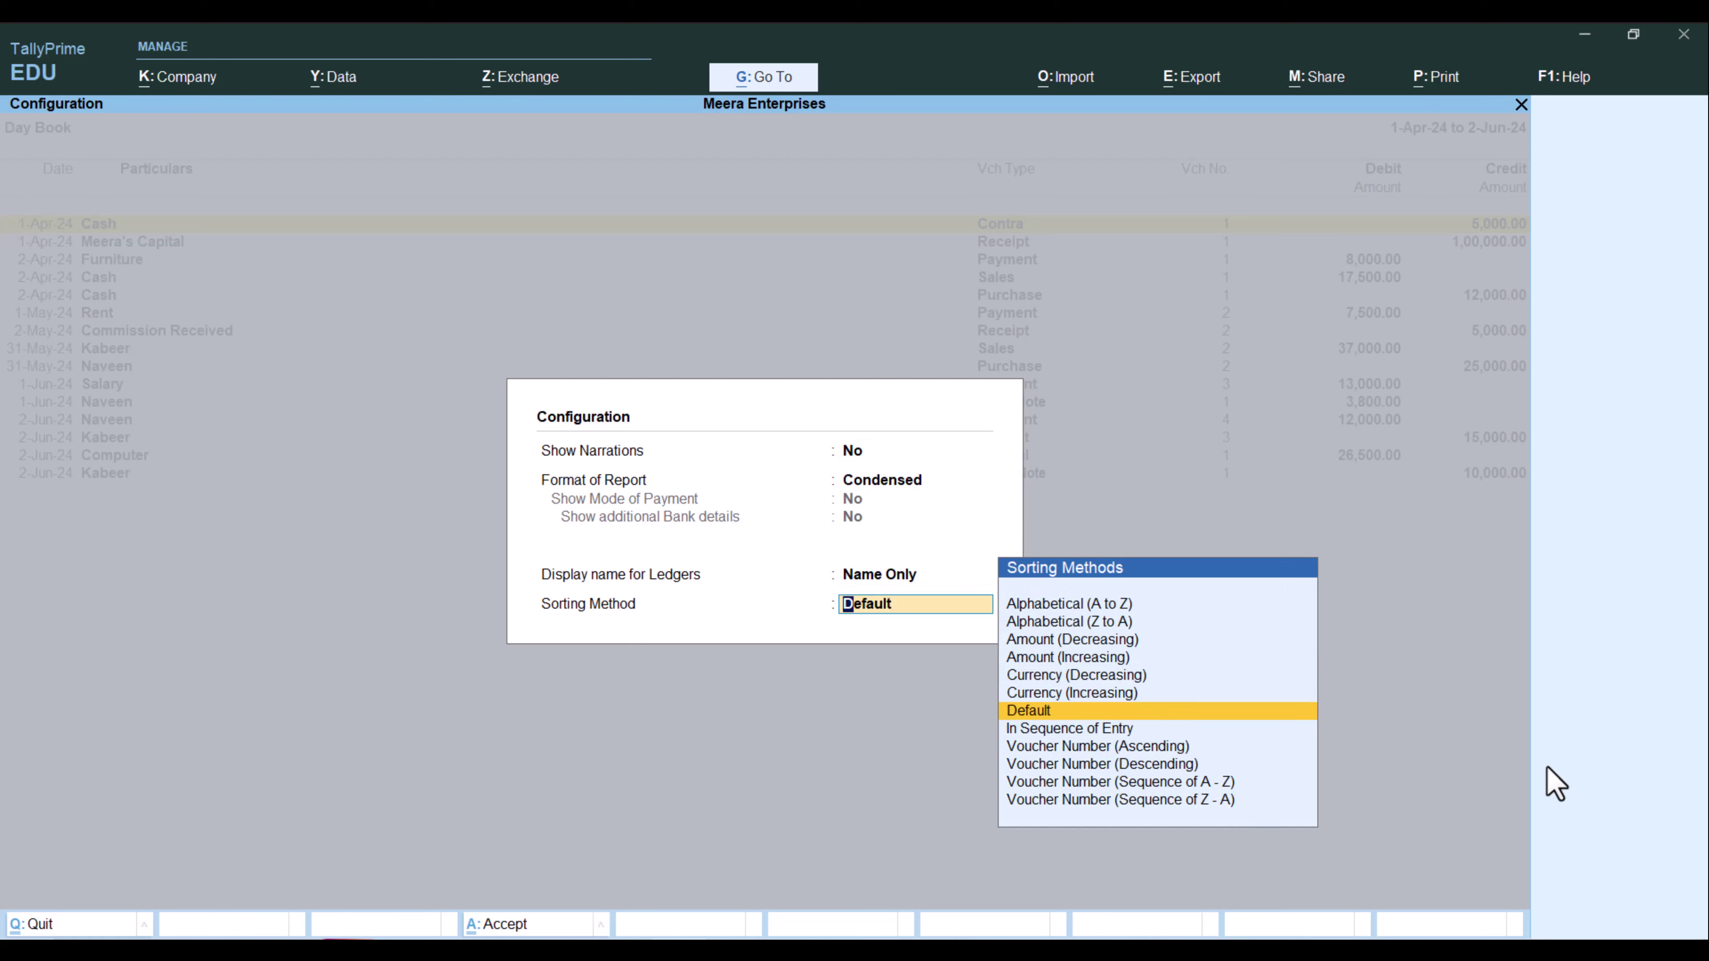
key(Down)
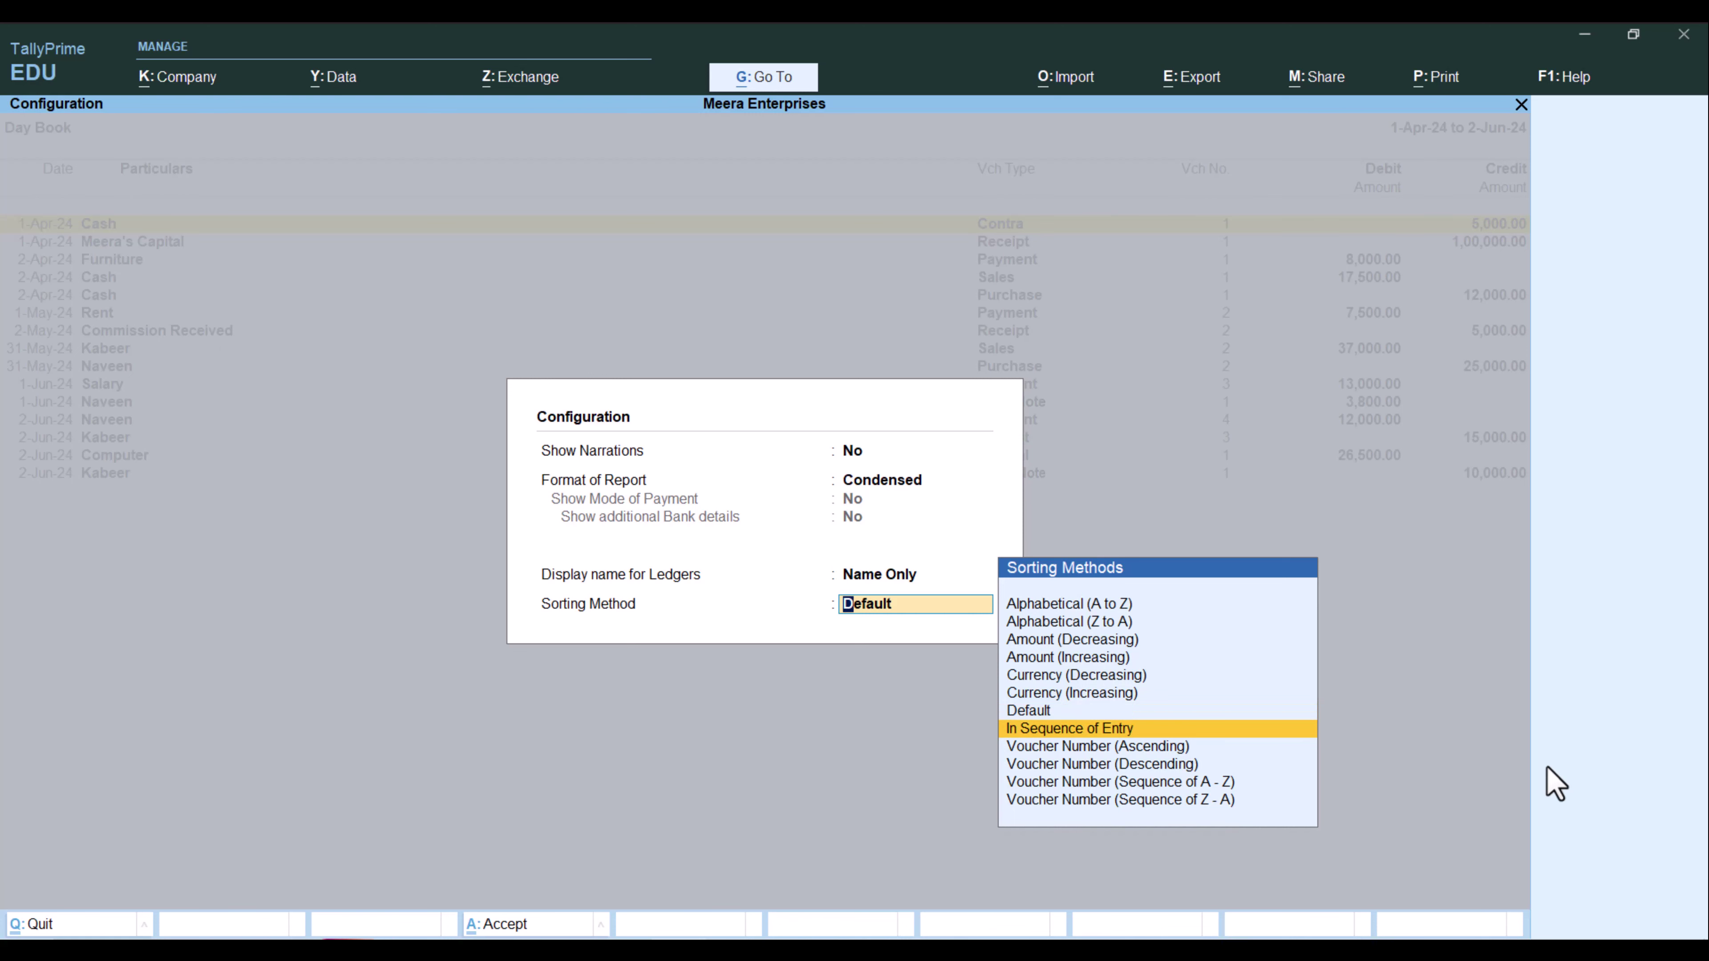
key(Return)
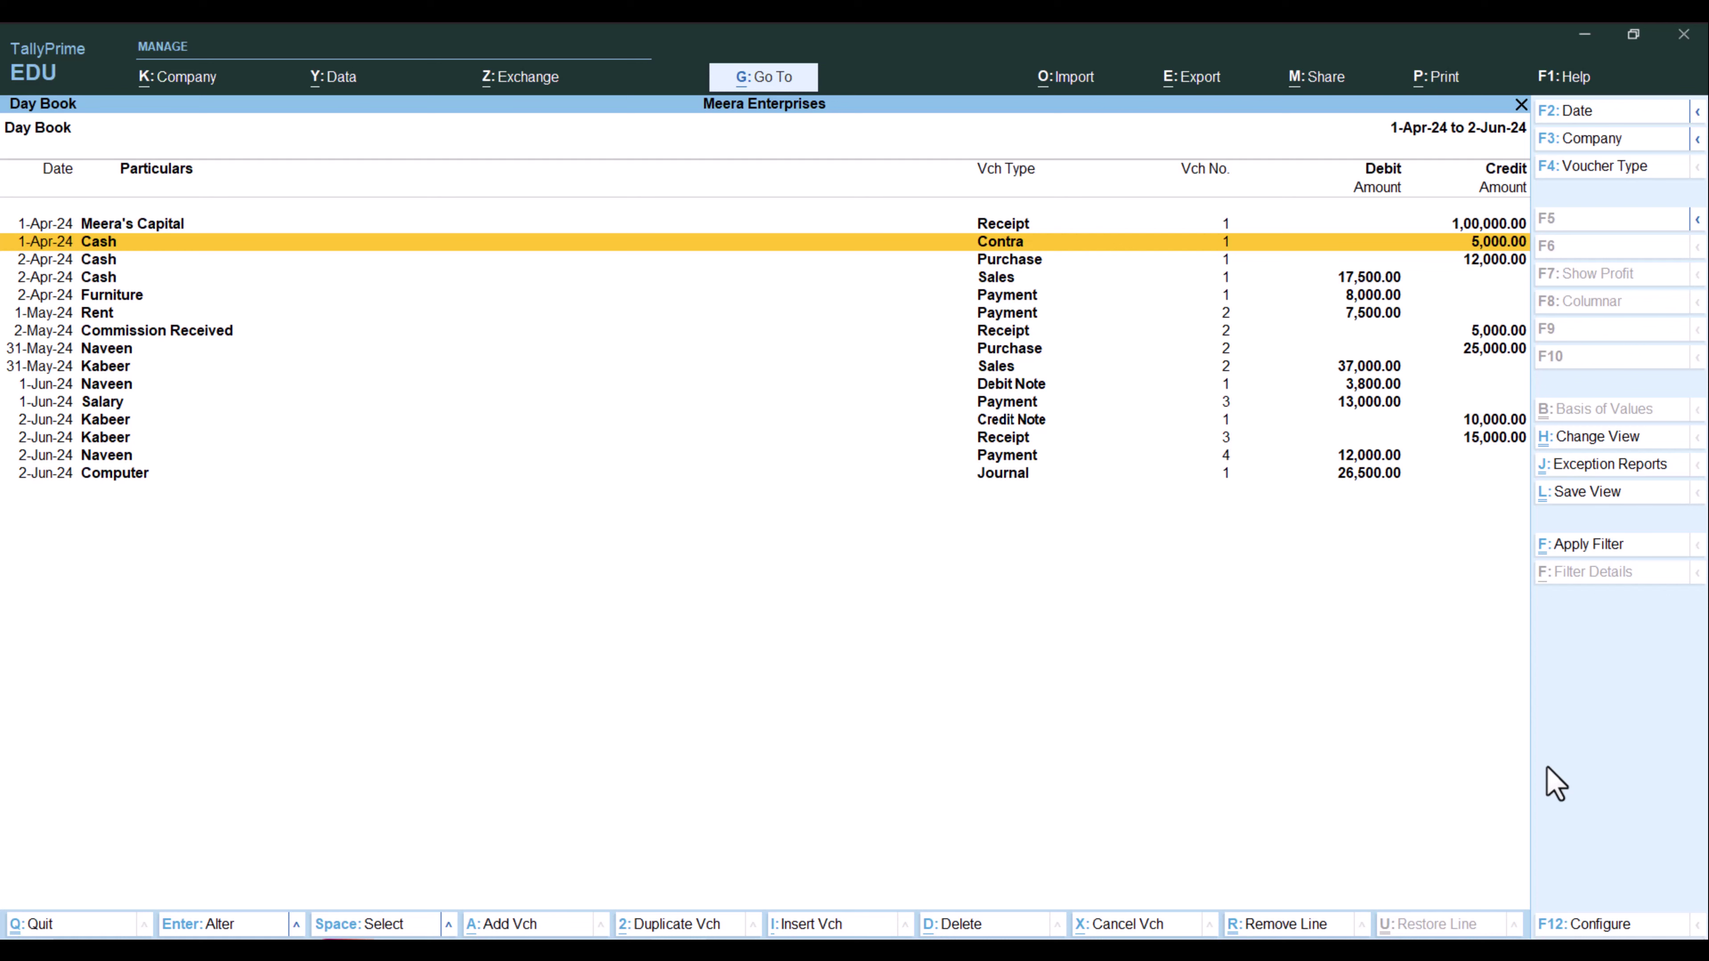
- Open the 1-Apr-24 capital receipt voucher to check its entries, and quit it without changes
key(Up)
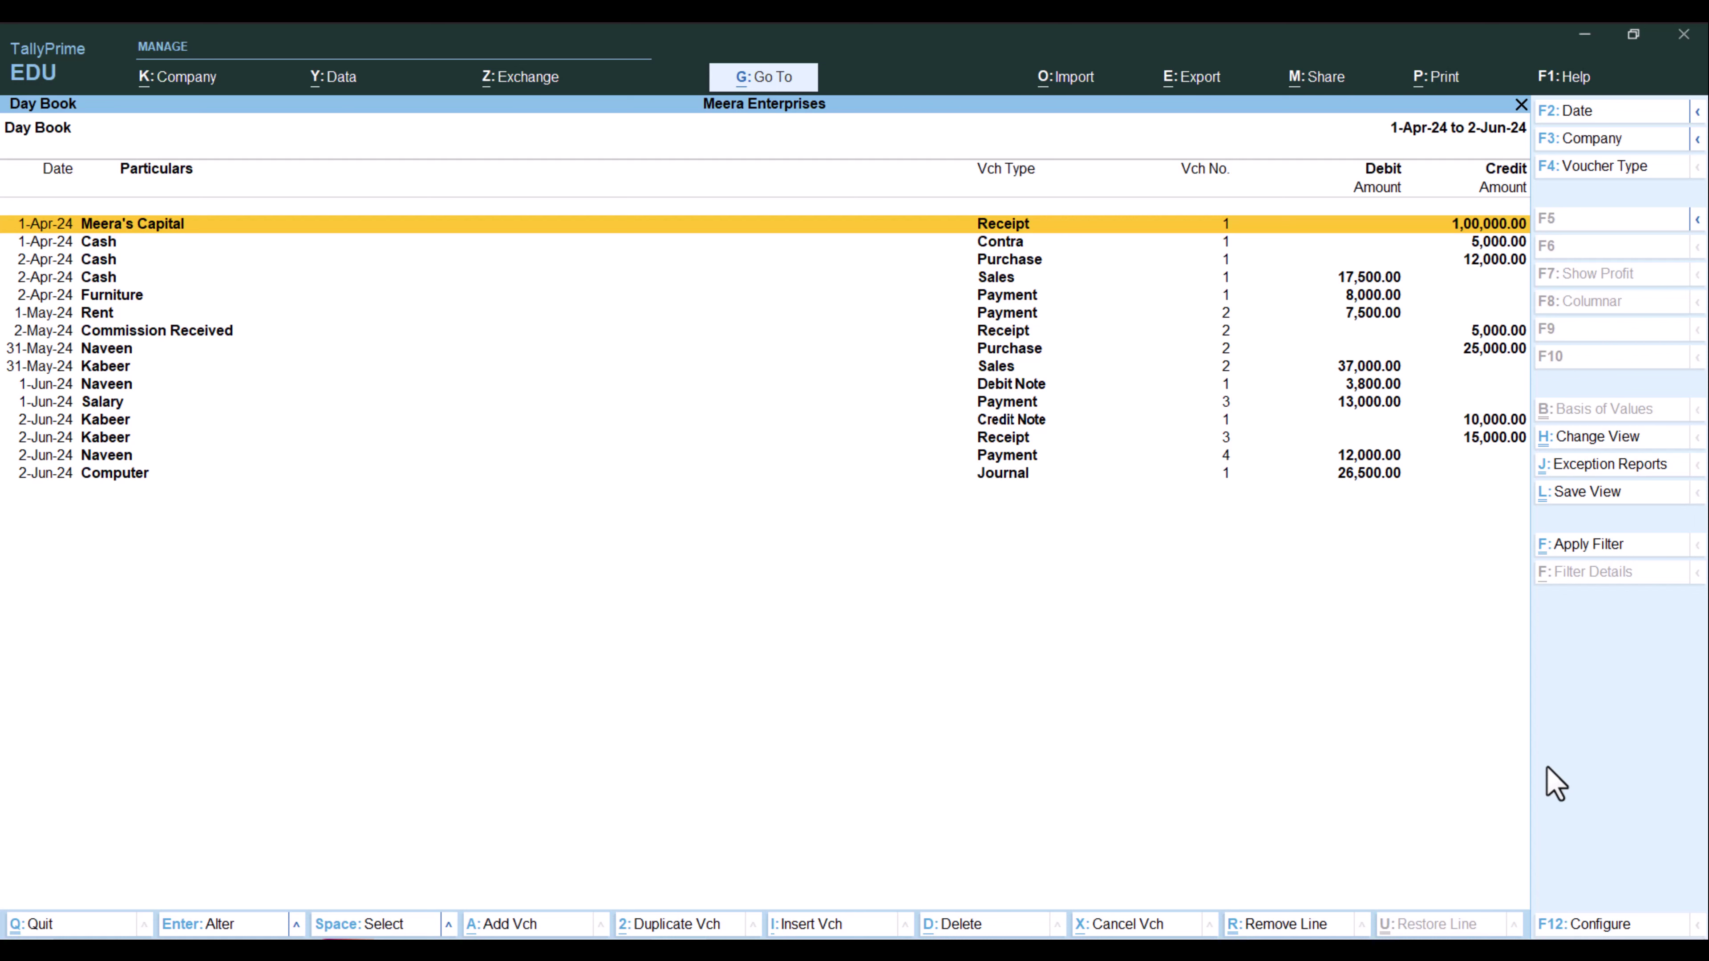
key(Return)
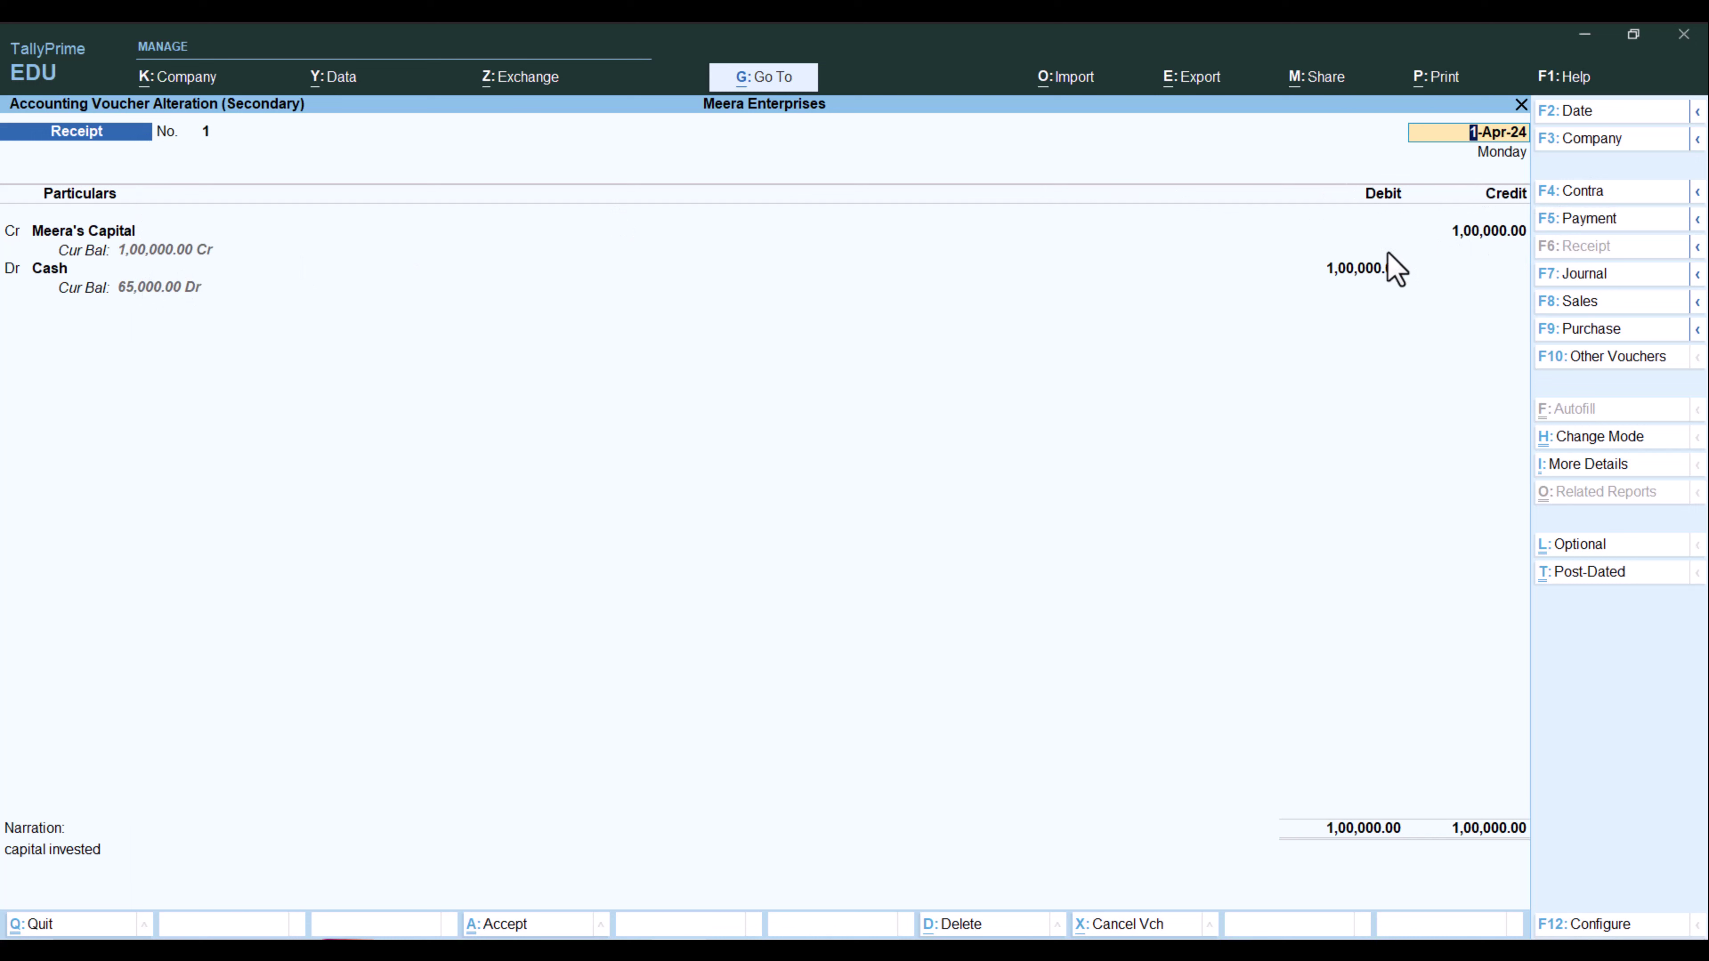
key(Return)
key(Return)
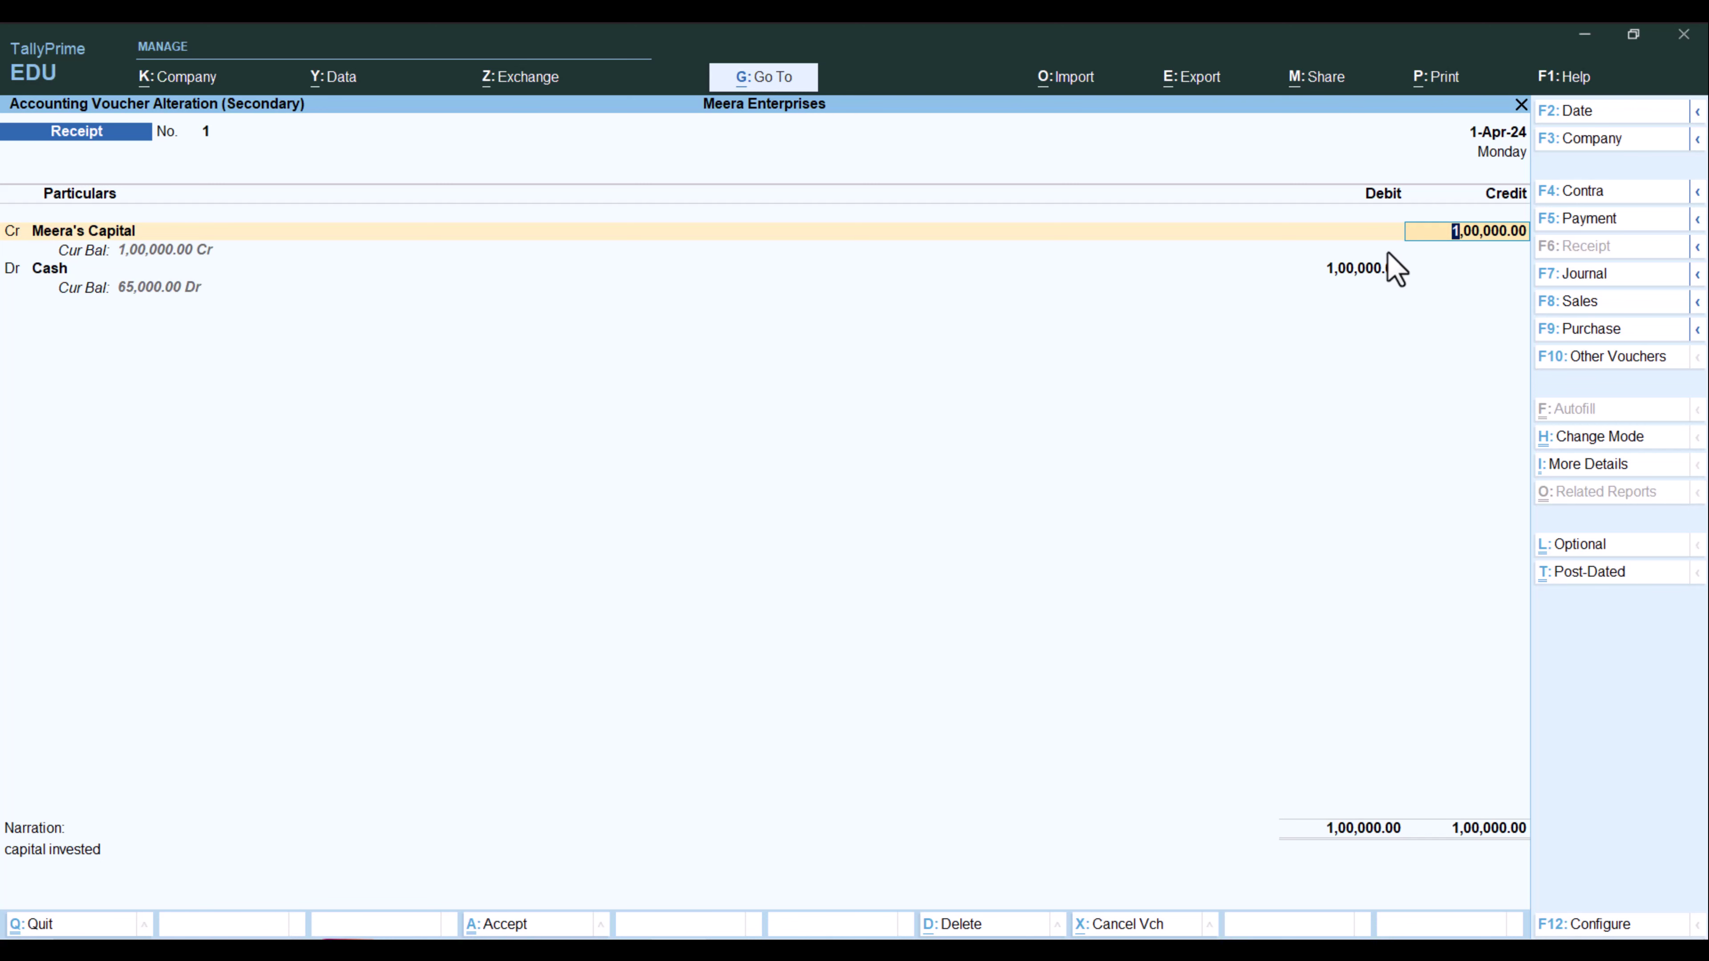
key(Escape)
key(y)
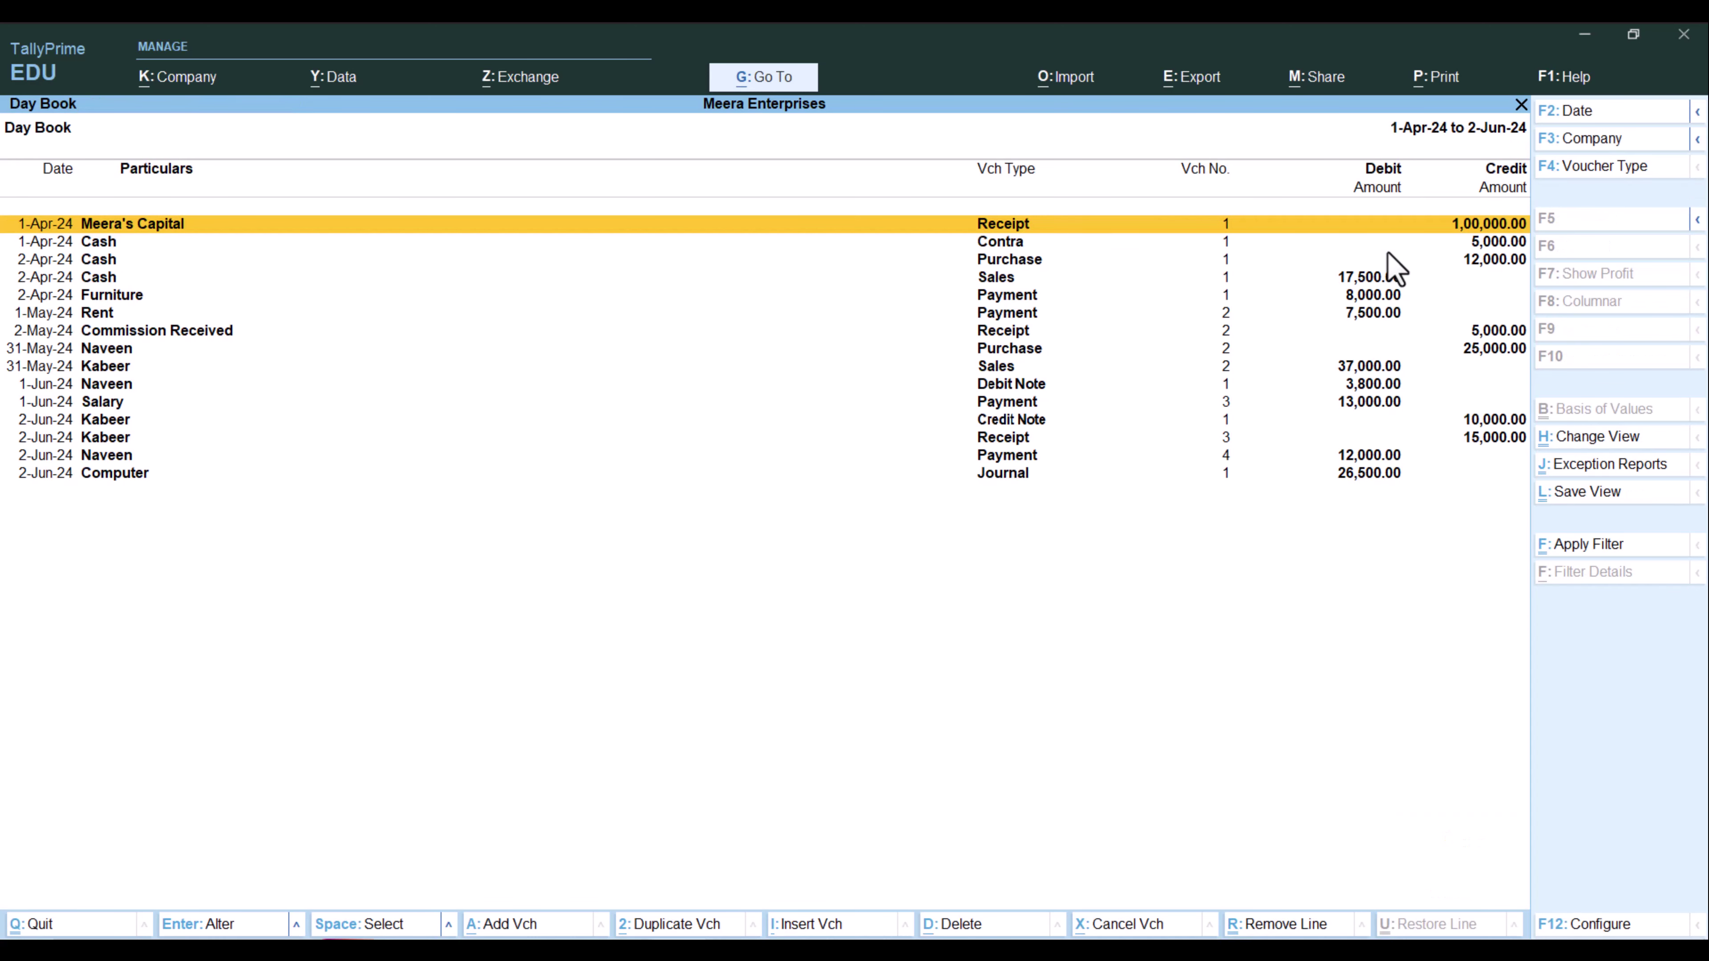
- View the 1-Apr-24 Contra voucher, quit it without changes, and reselect the capital receipt line above it
key(Down)
key(Return)
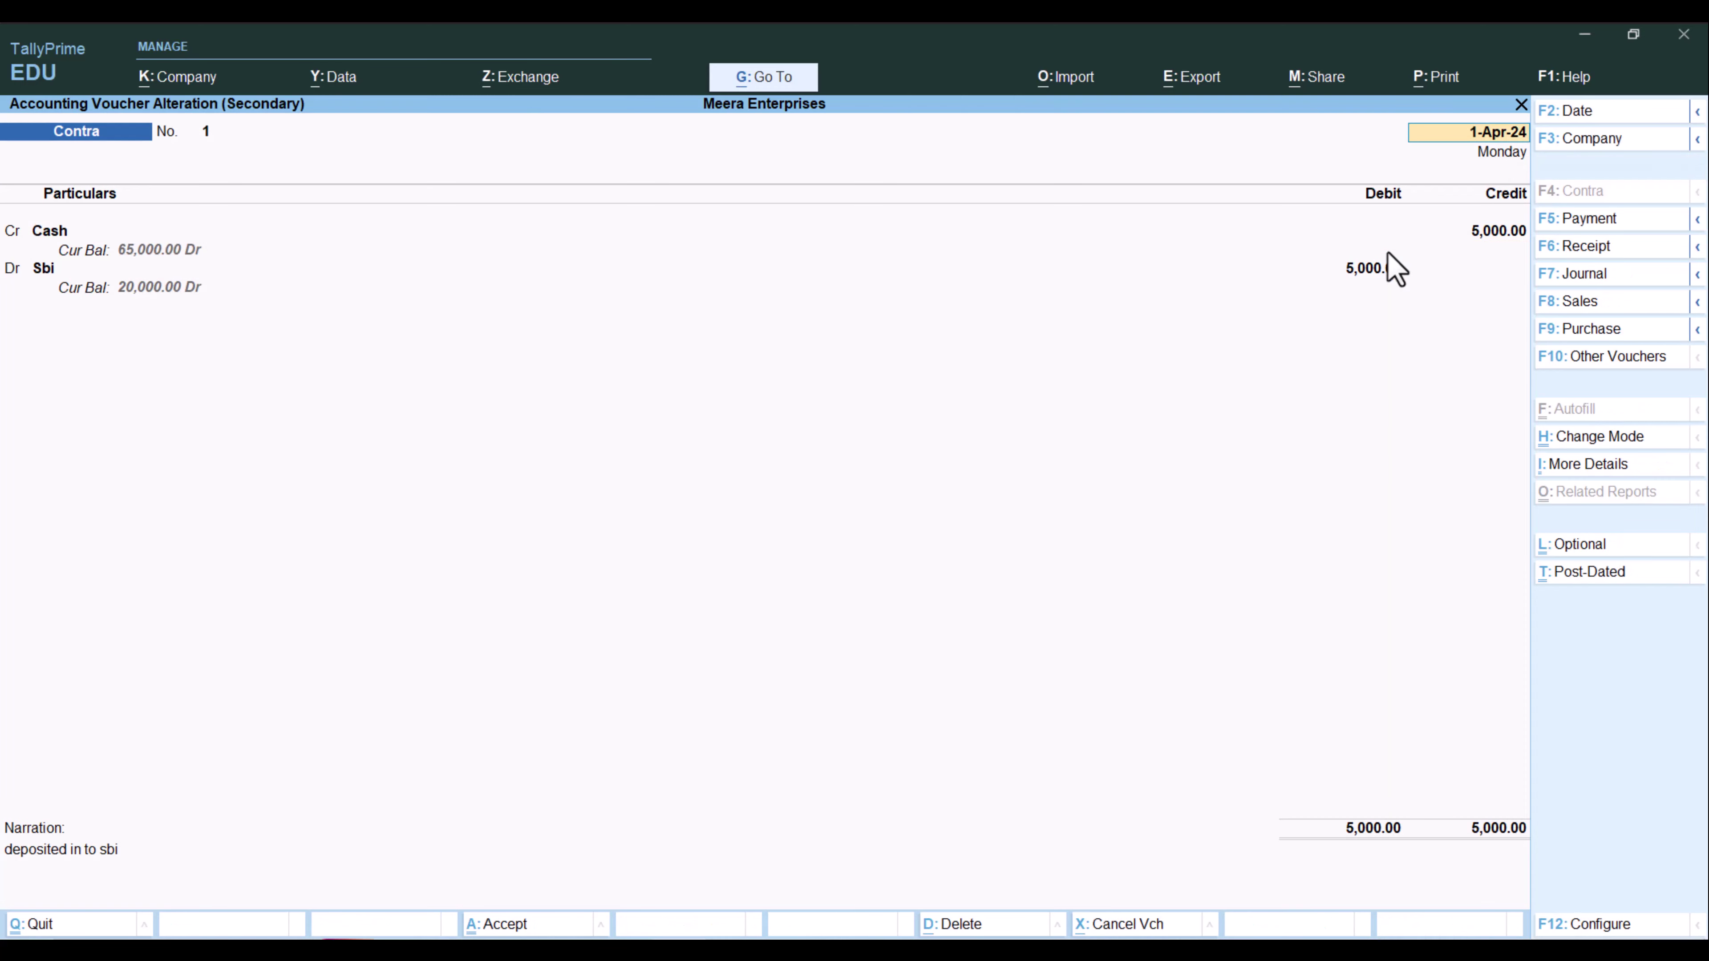
key(Escape)
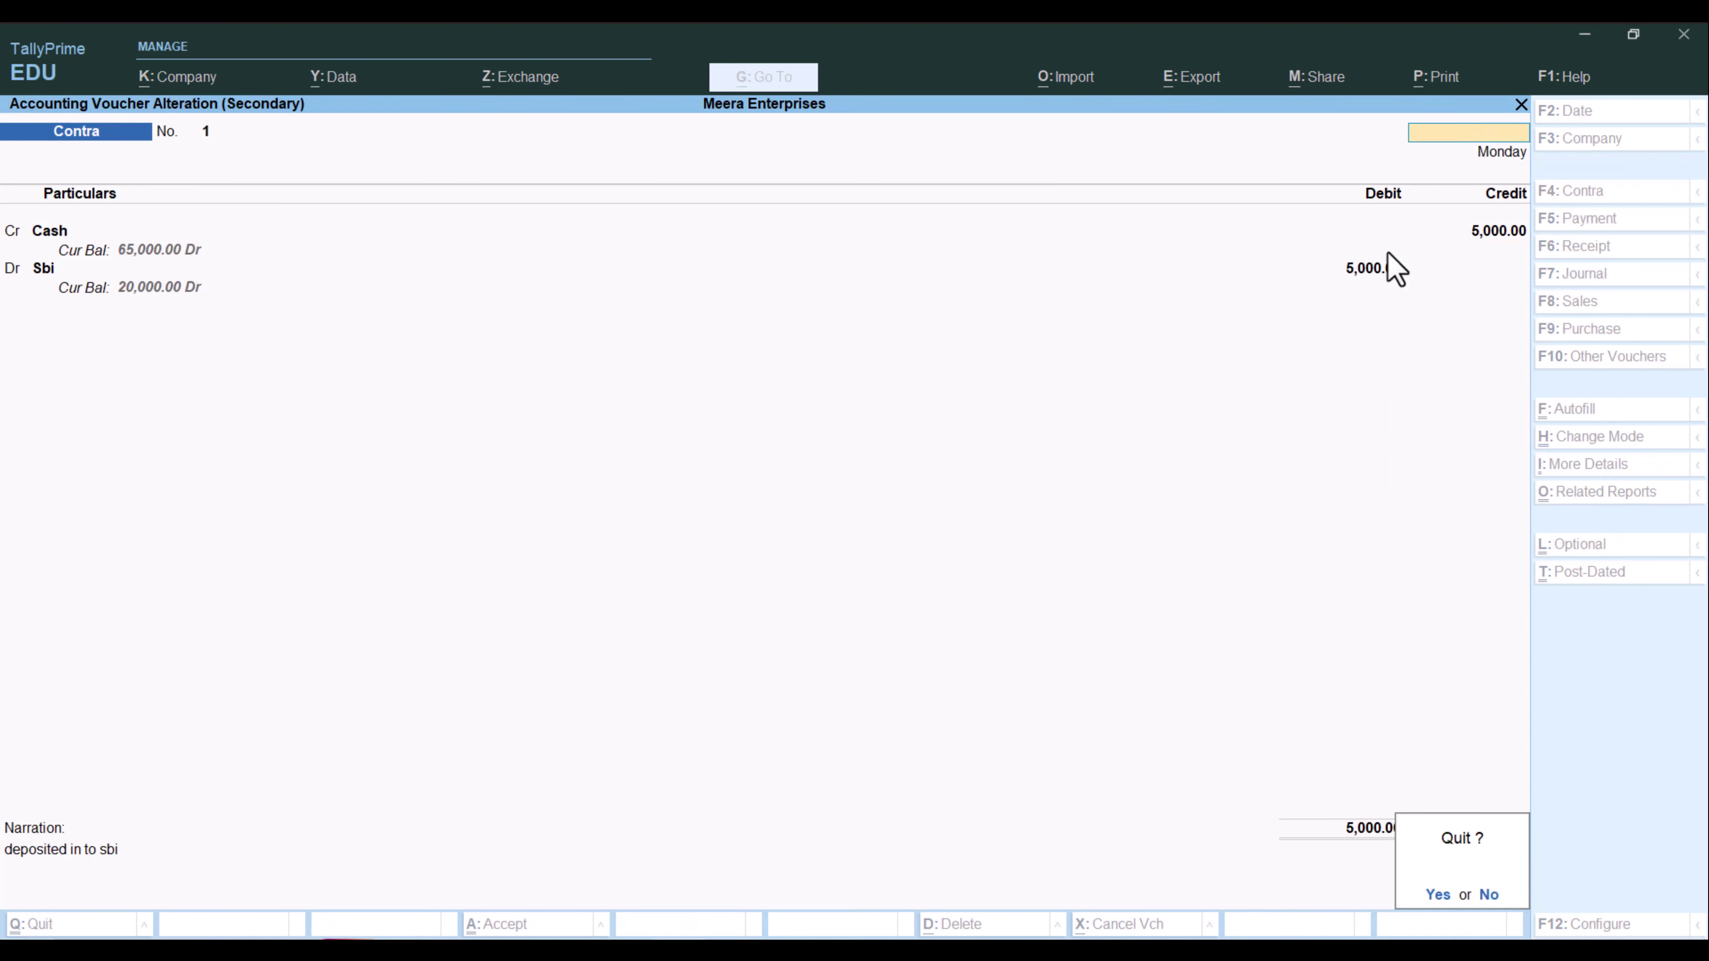
key(y)
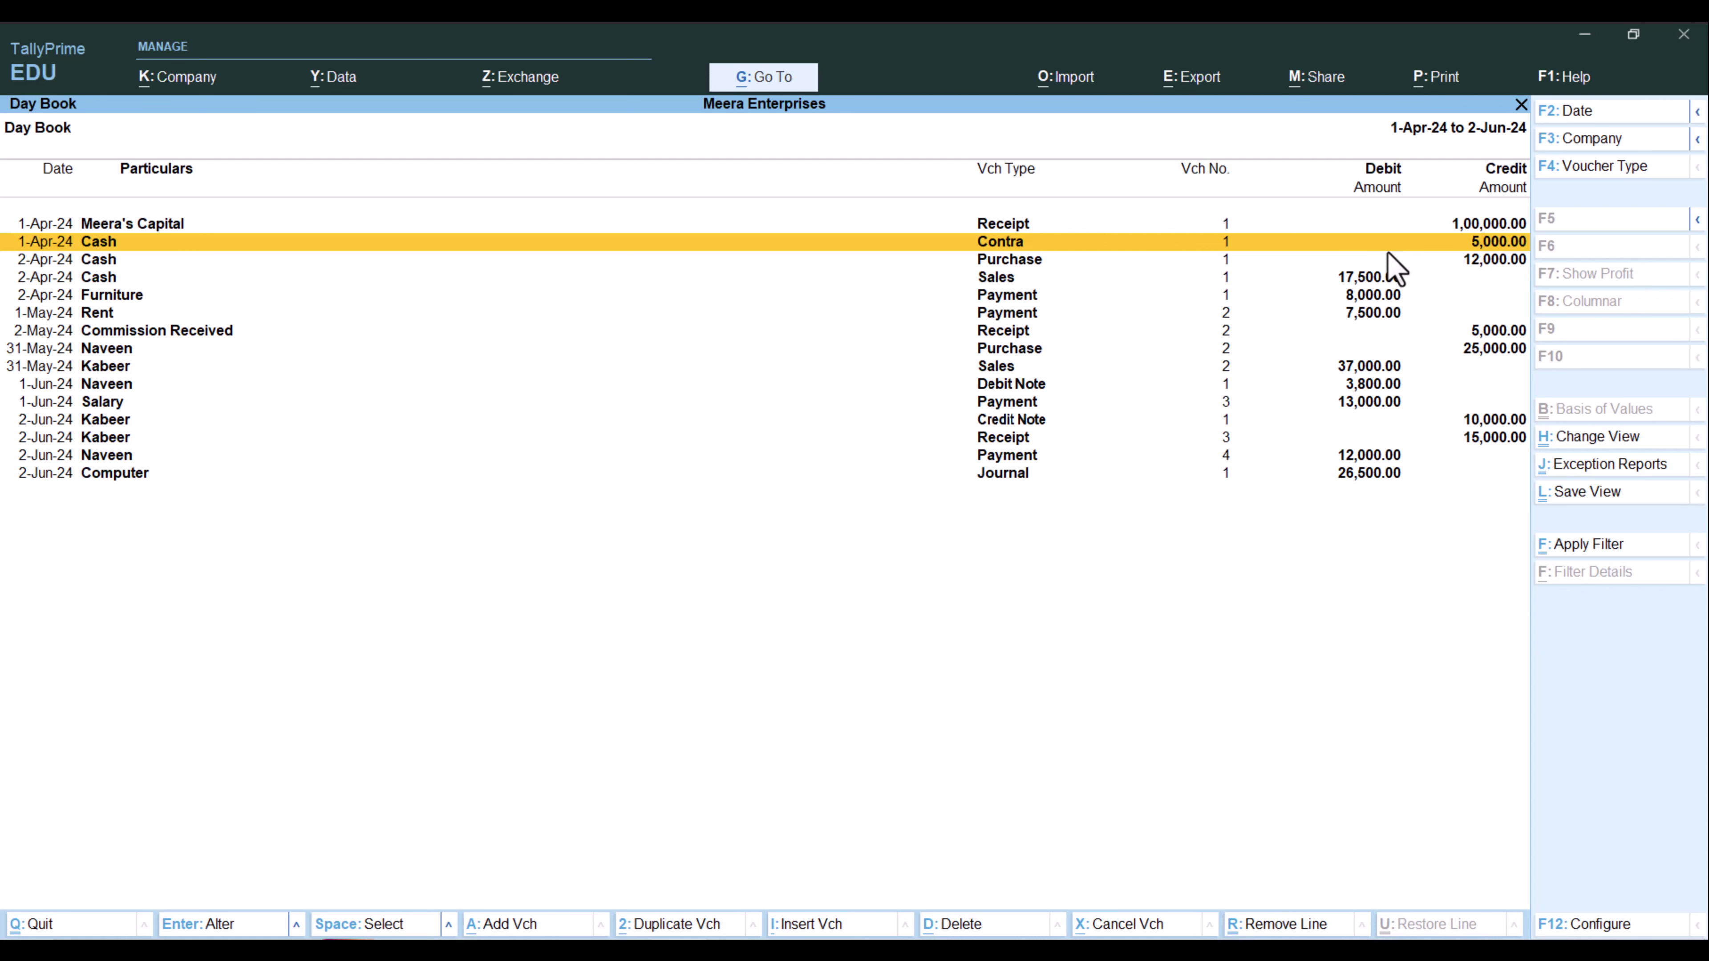
key(Up)
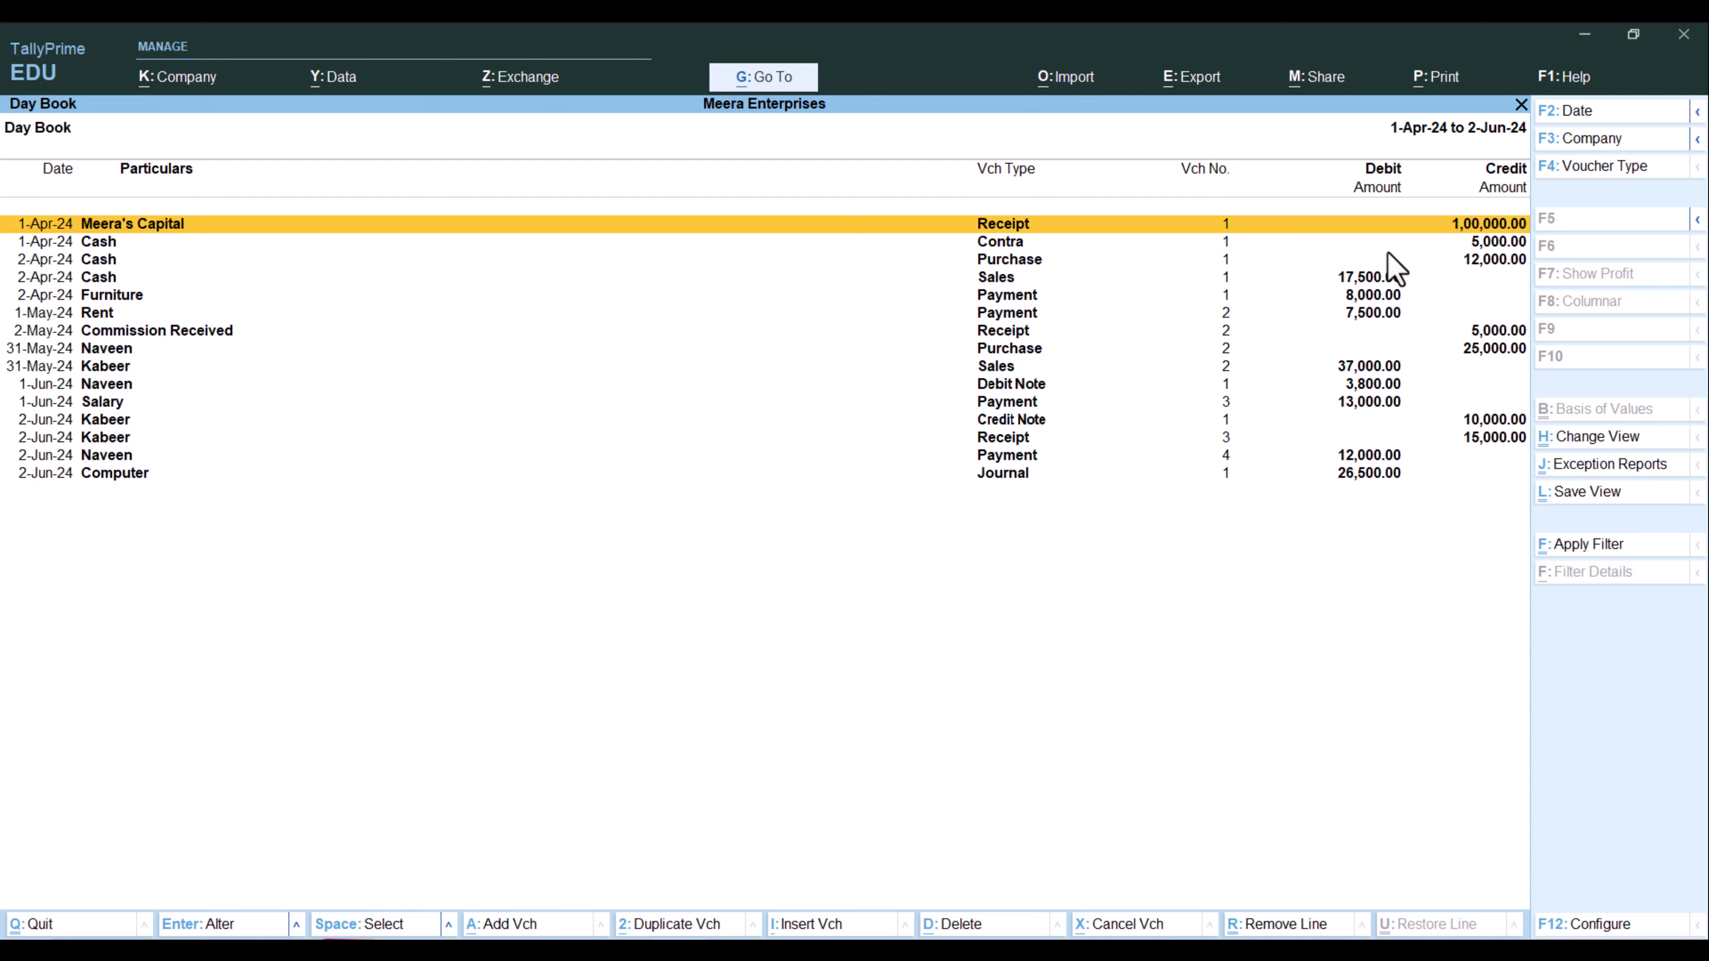
key(ctrl)
key(Down)
key(Down)
key(Down)
key(Down)
key(Up)
key(Up)
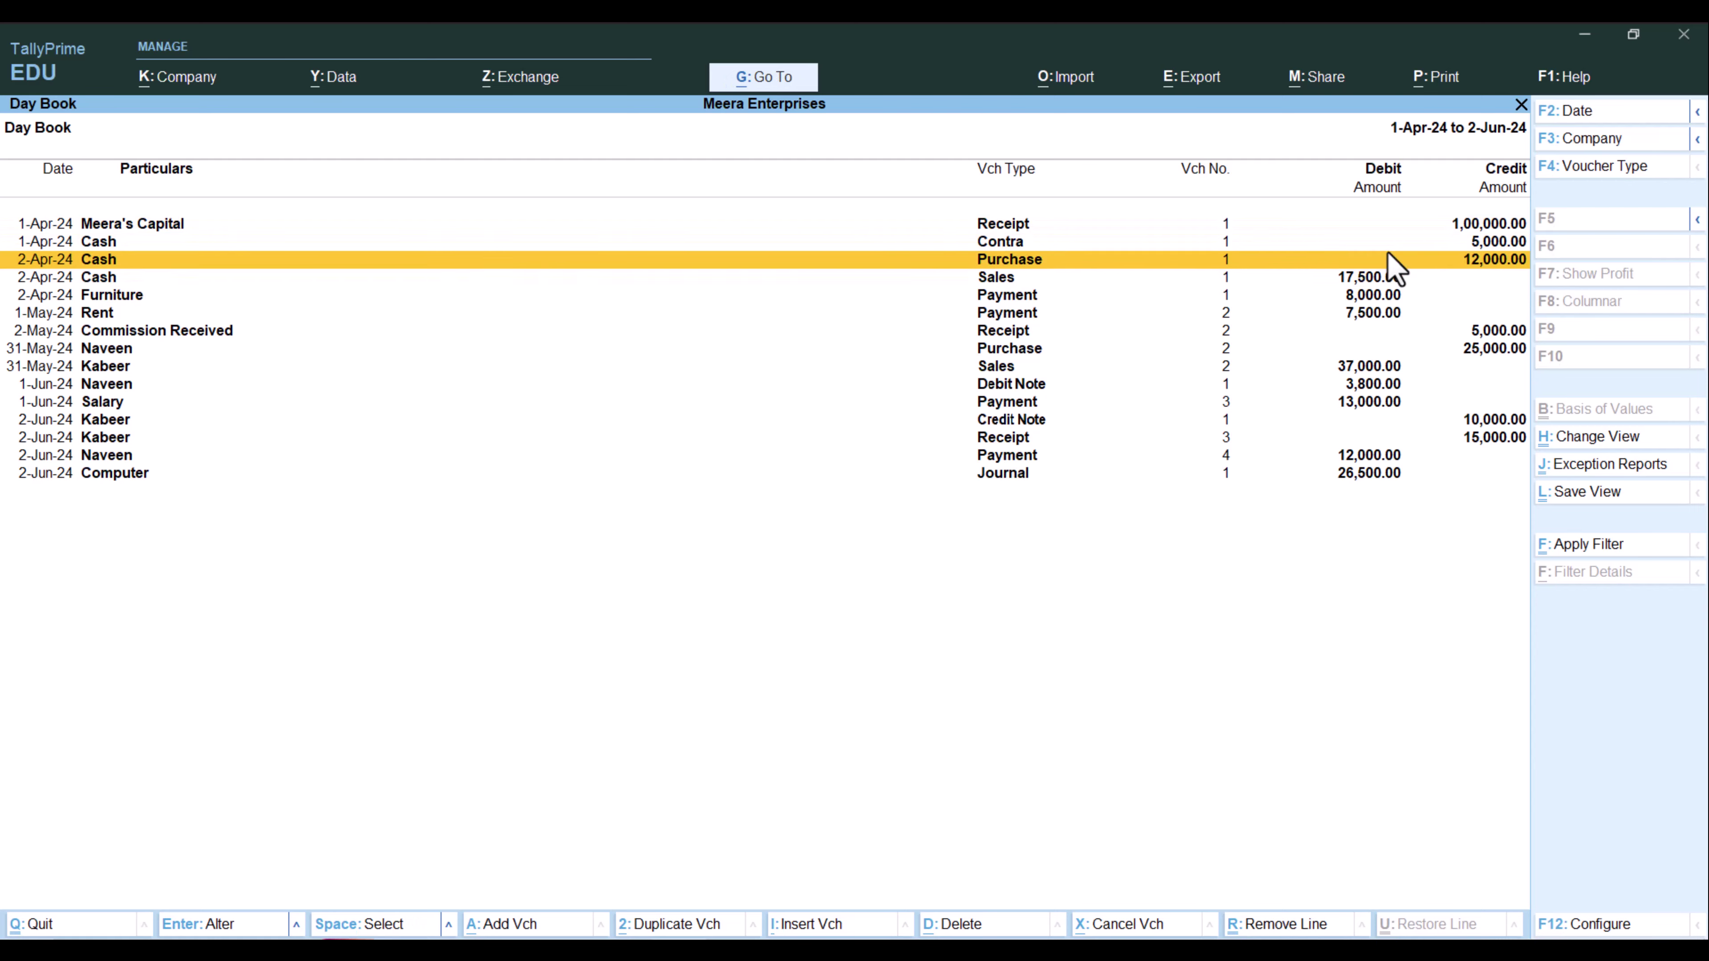
key(Up)
key(Up)
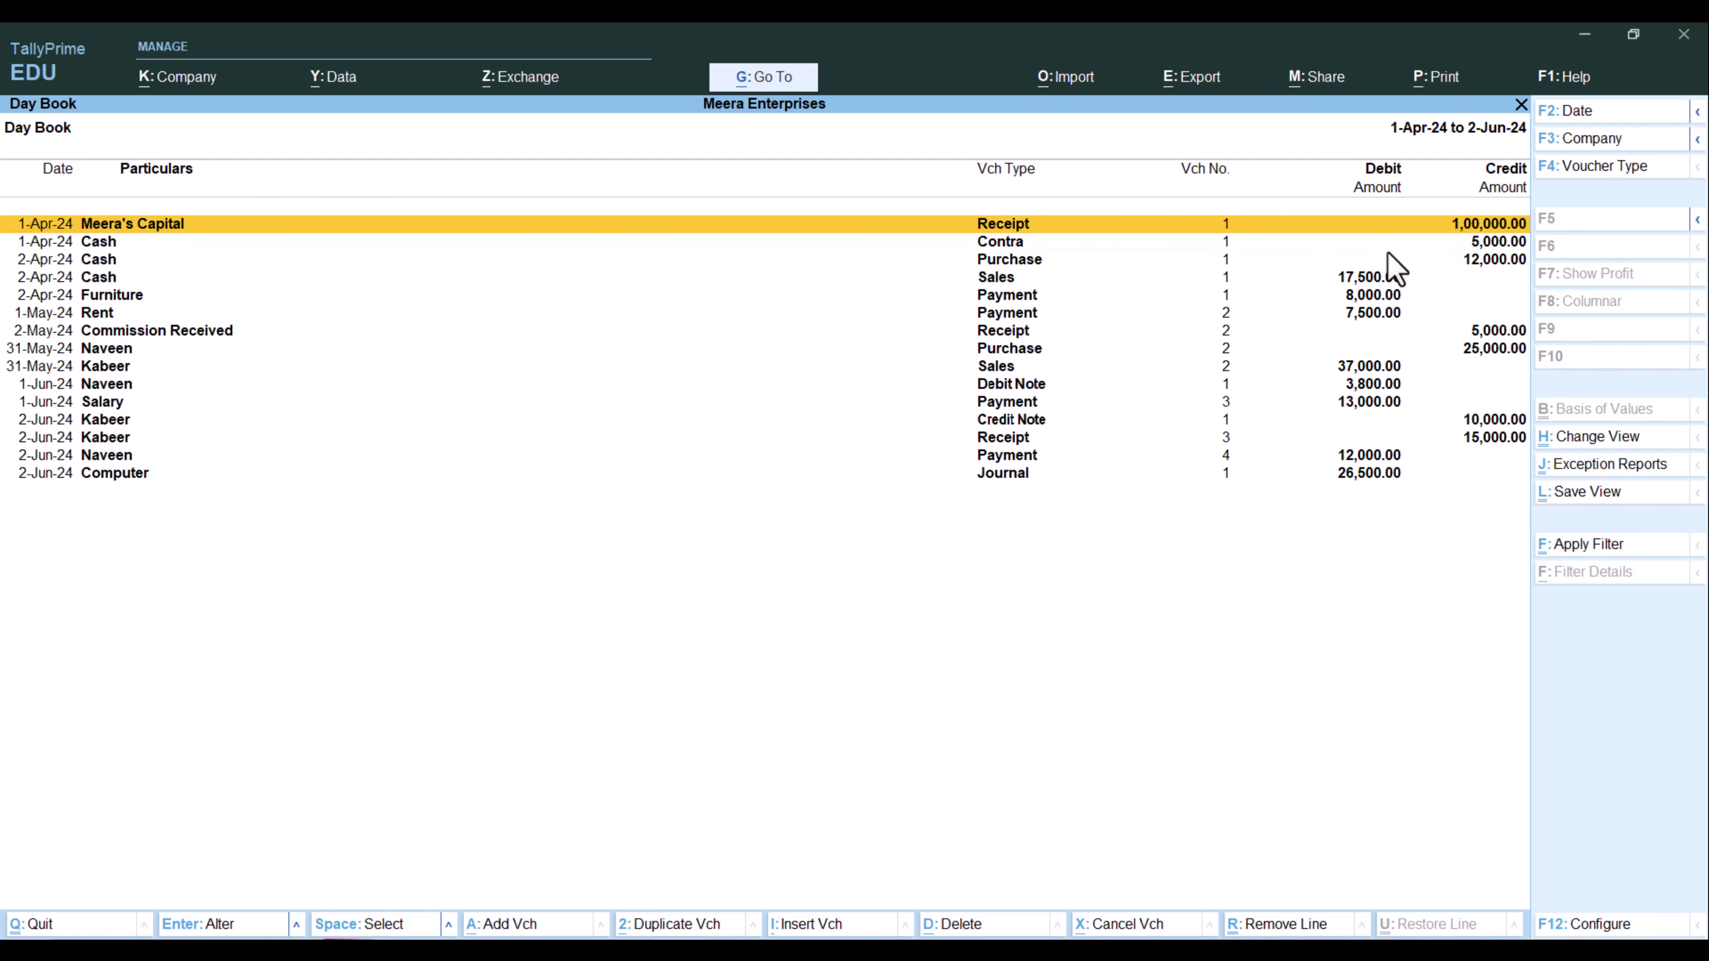
- Remove the first ten lines from the Day Book view, from the capital receipt through the 1-Jun-24 Debit Note
key(ctrl)
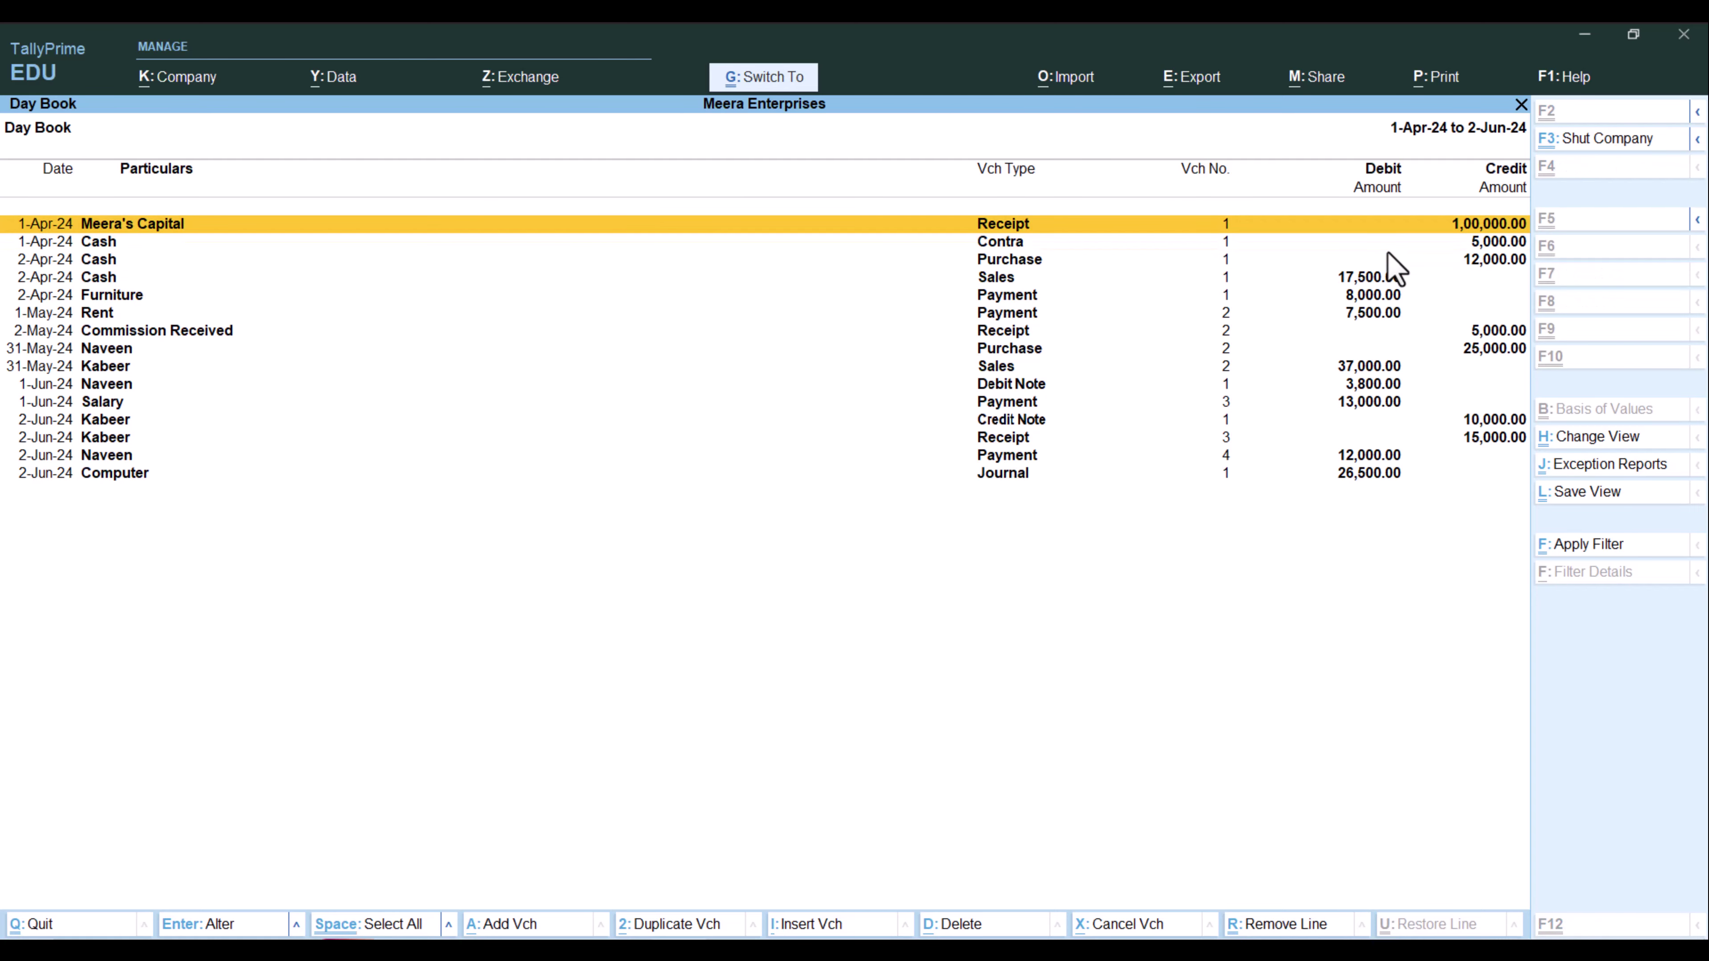
key(ctrl+r)
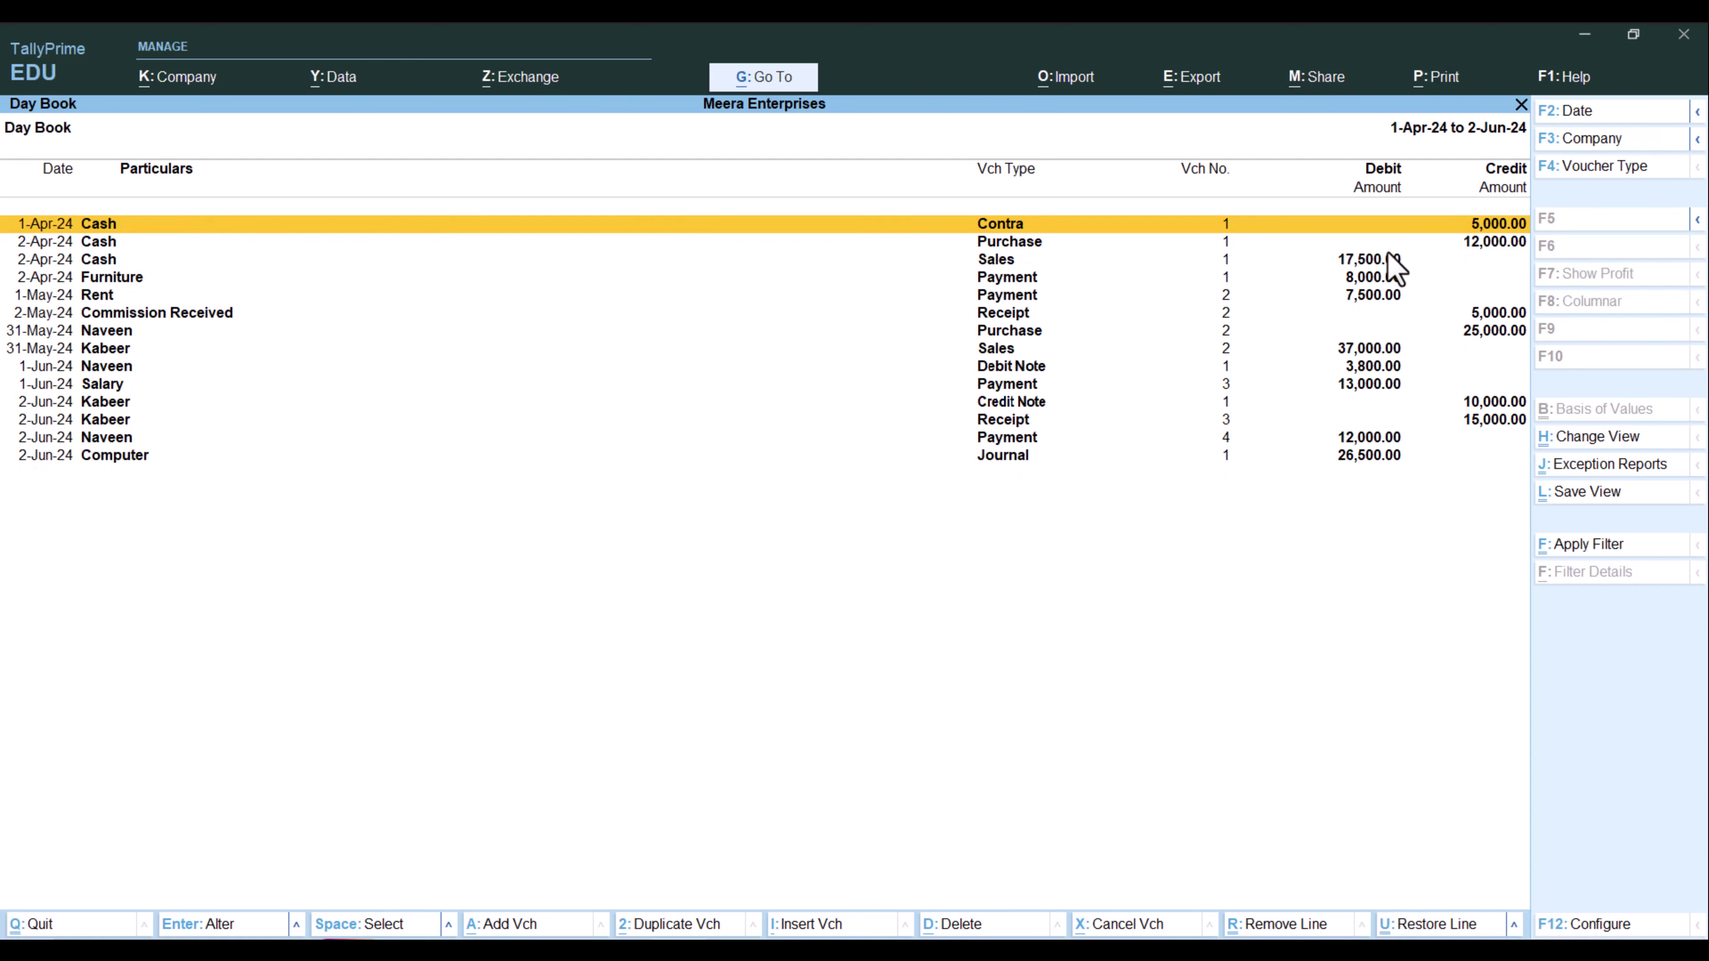
key(ctrl)
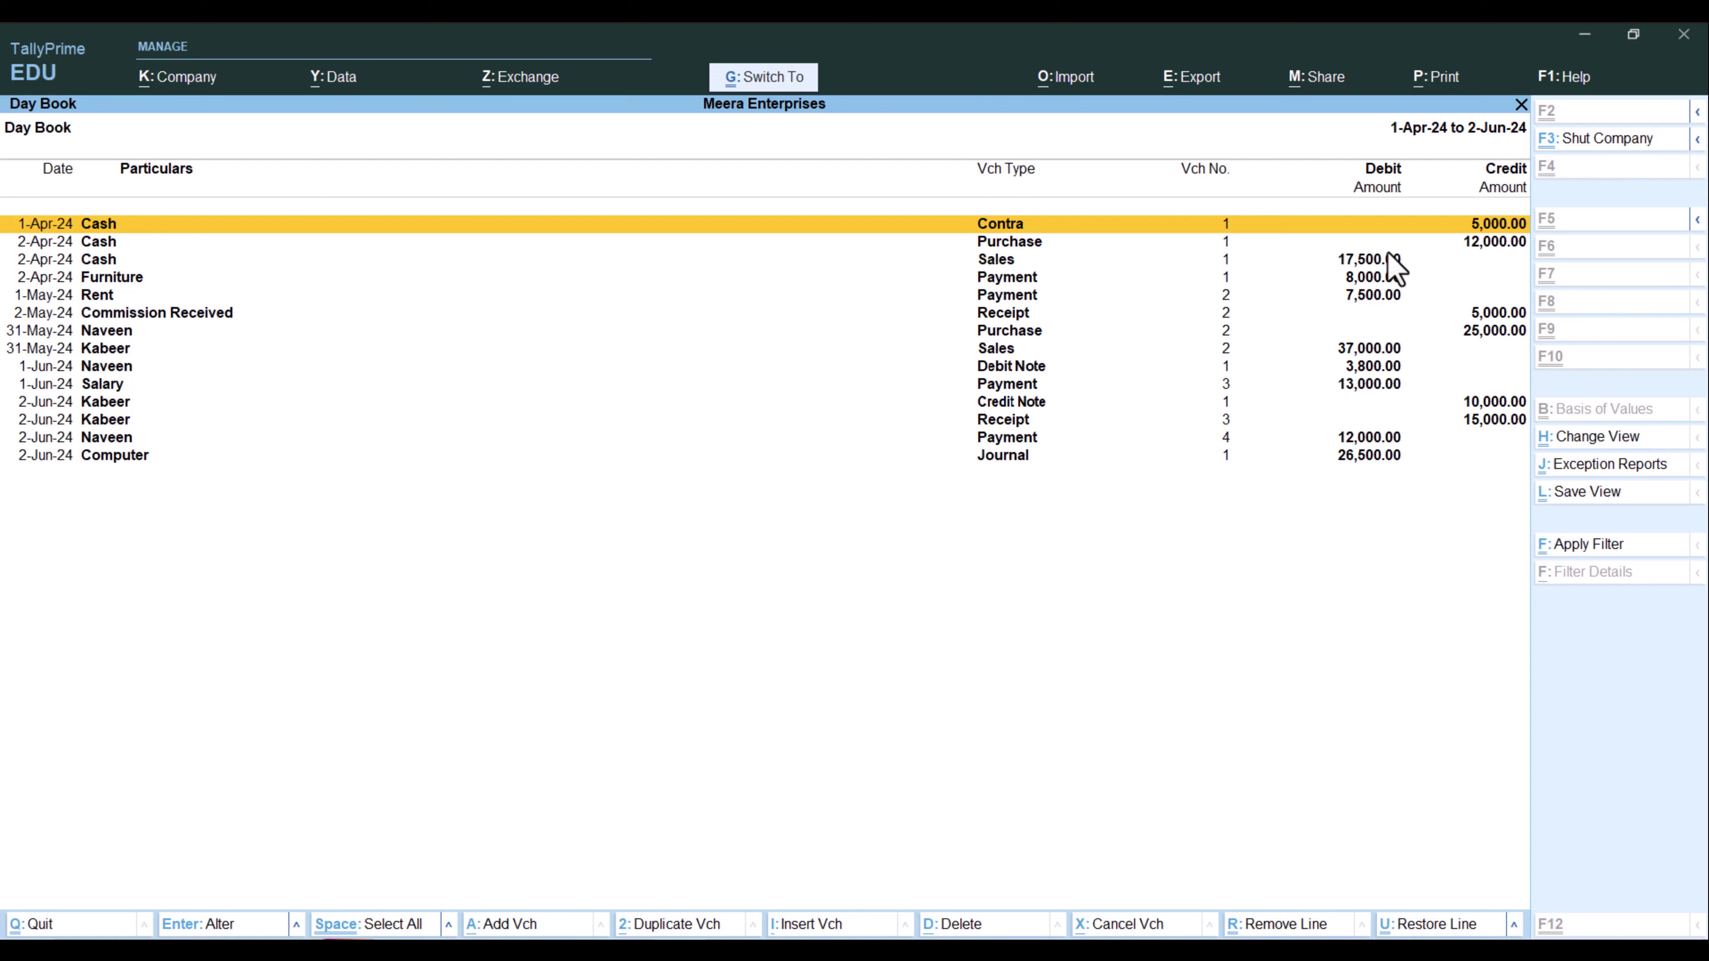
key(ctrl+r)
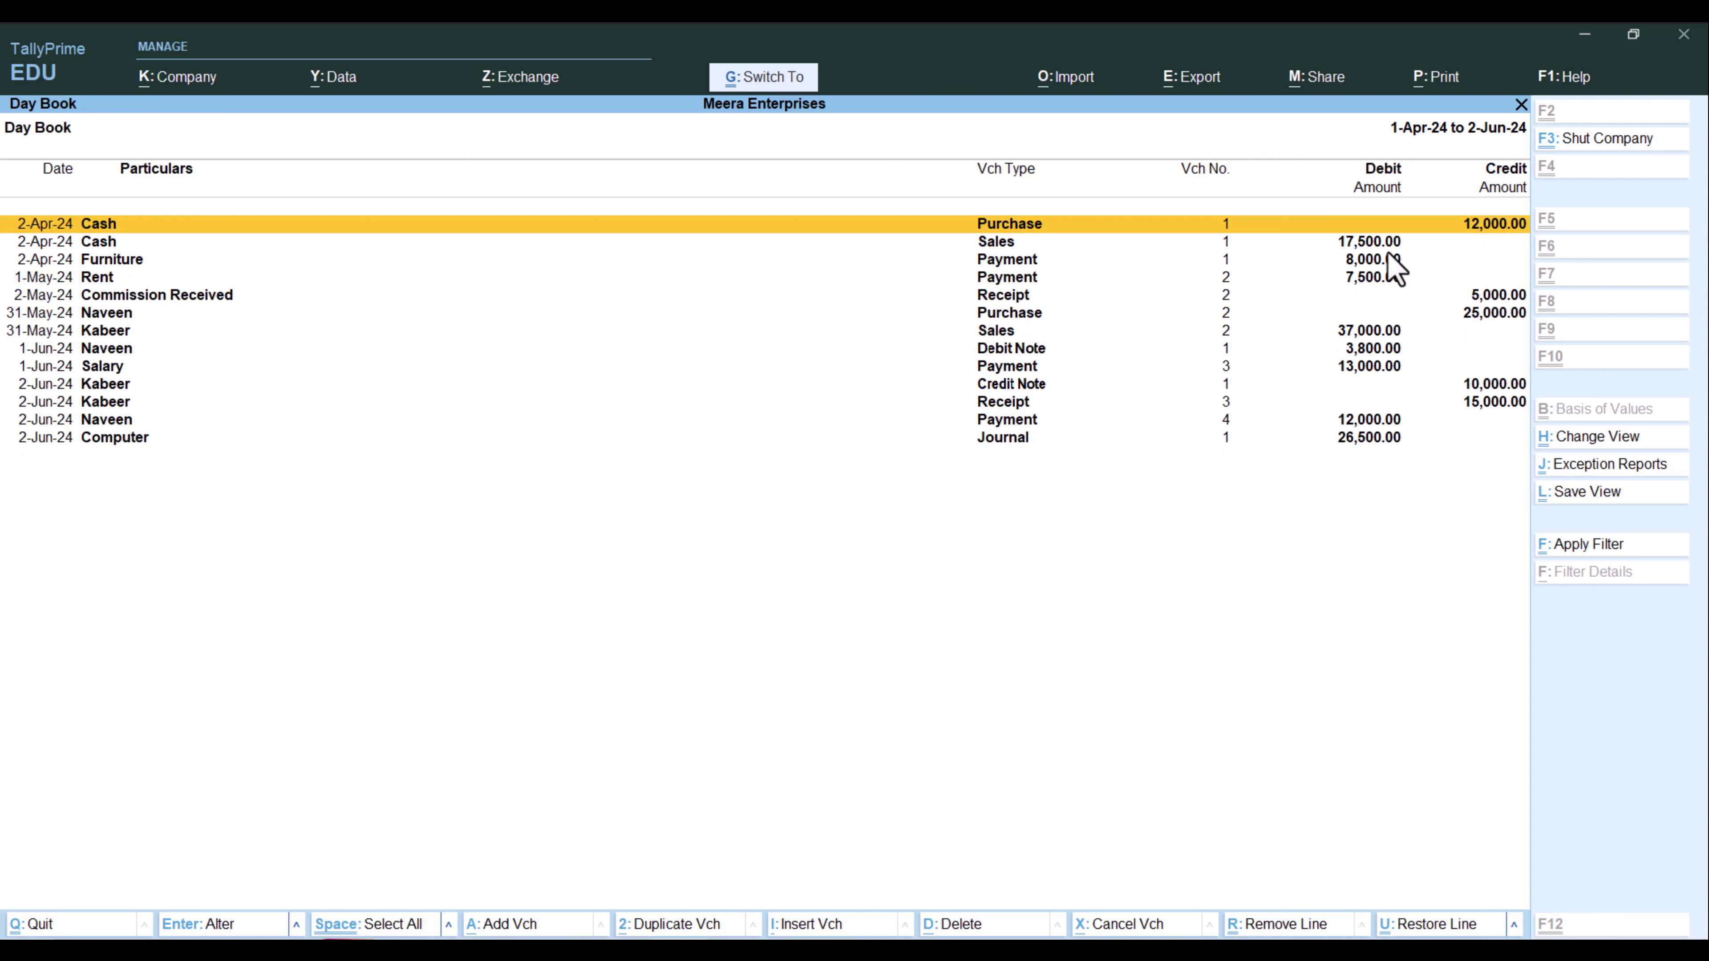
key(ctrl+r)
key(ctrl+r)
key(ctrl+r)
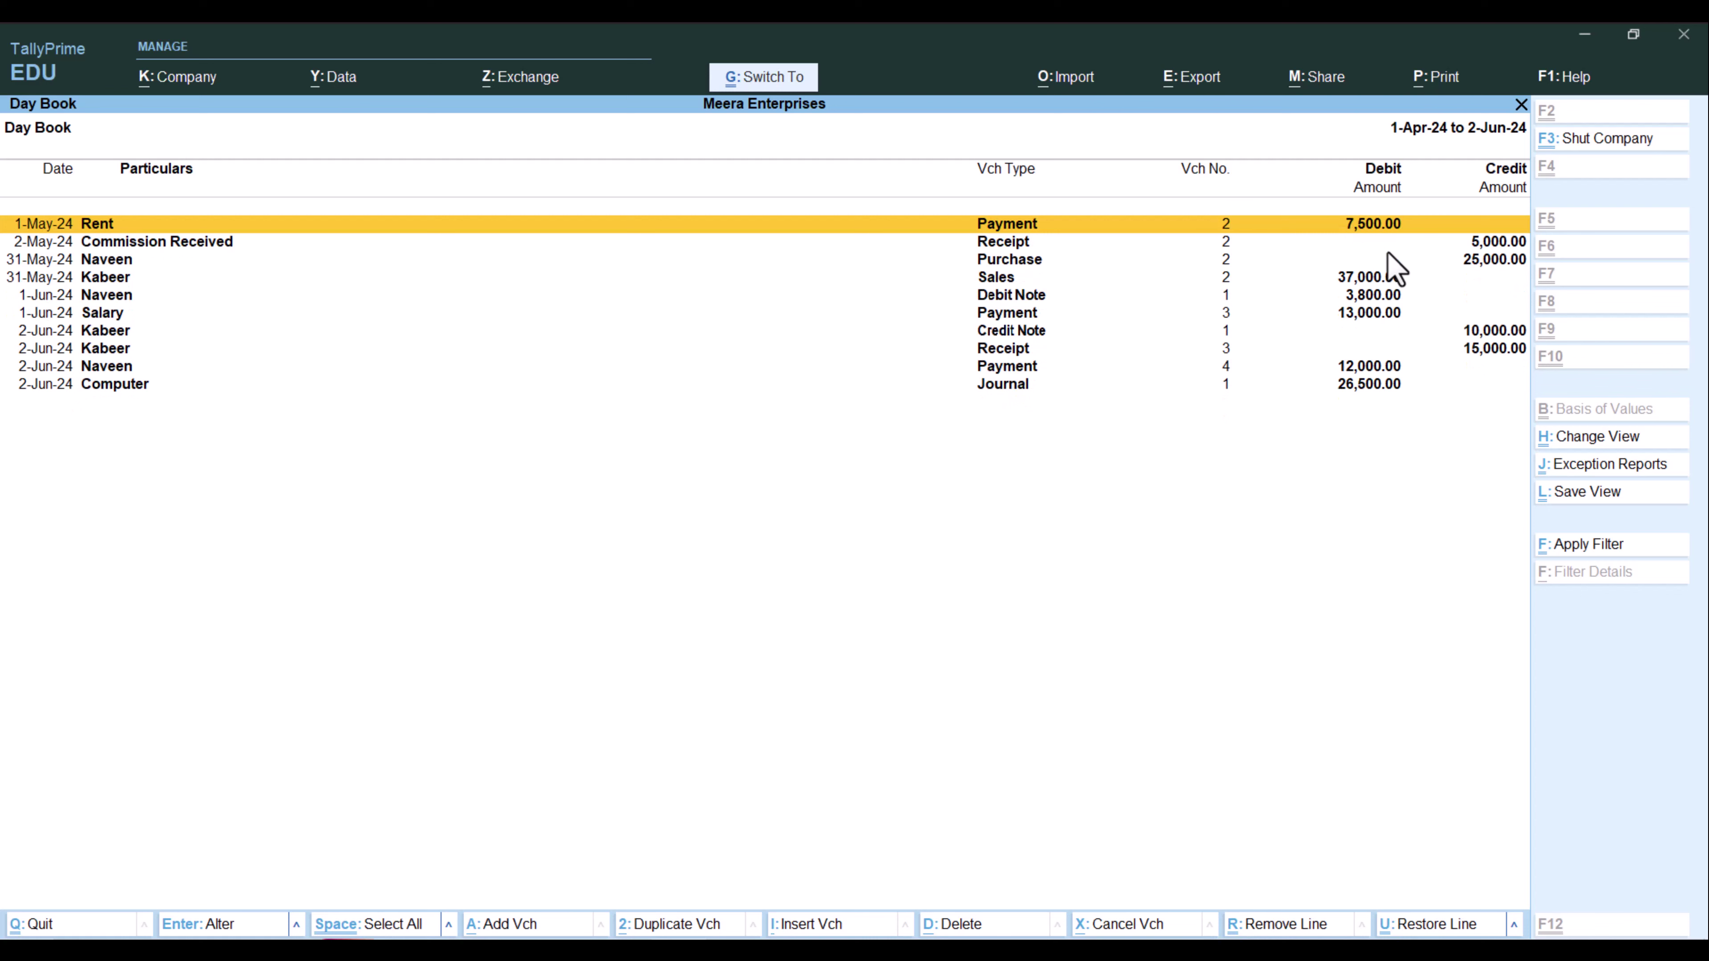
key(ctrl+r)
key(ctrl+r)
key(ctrl+r)
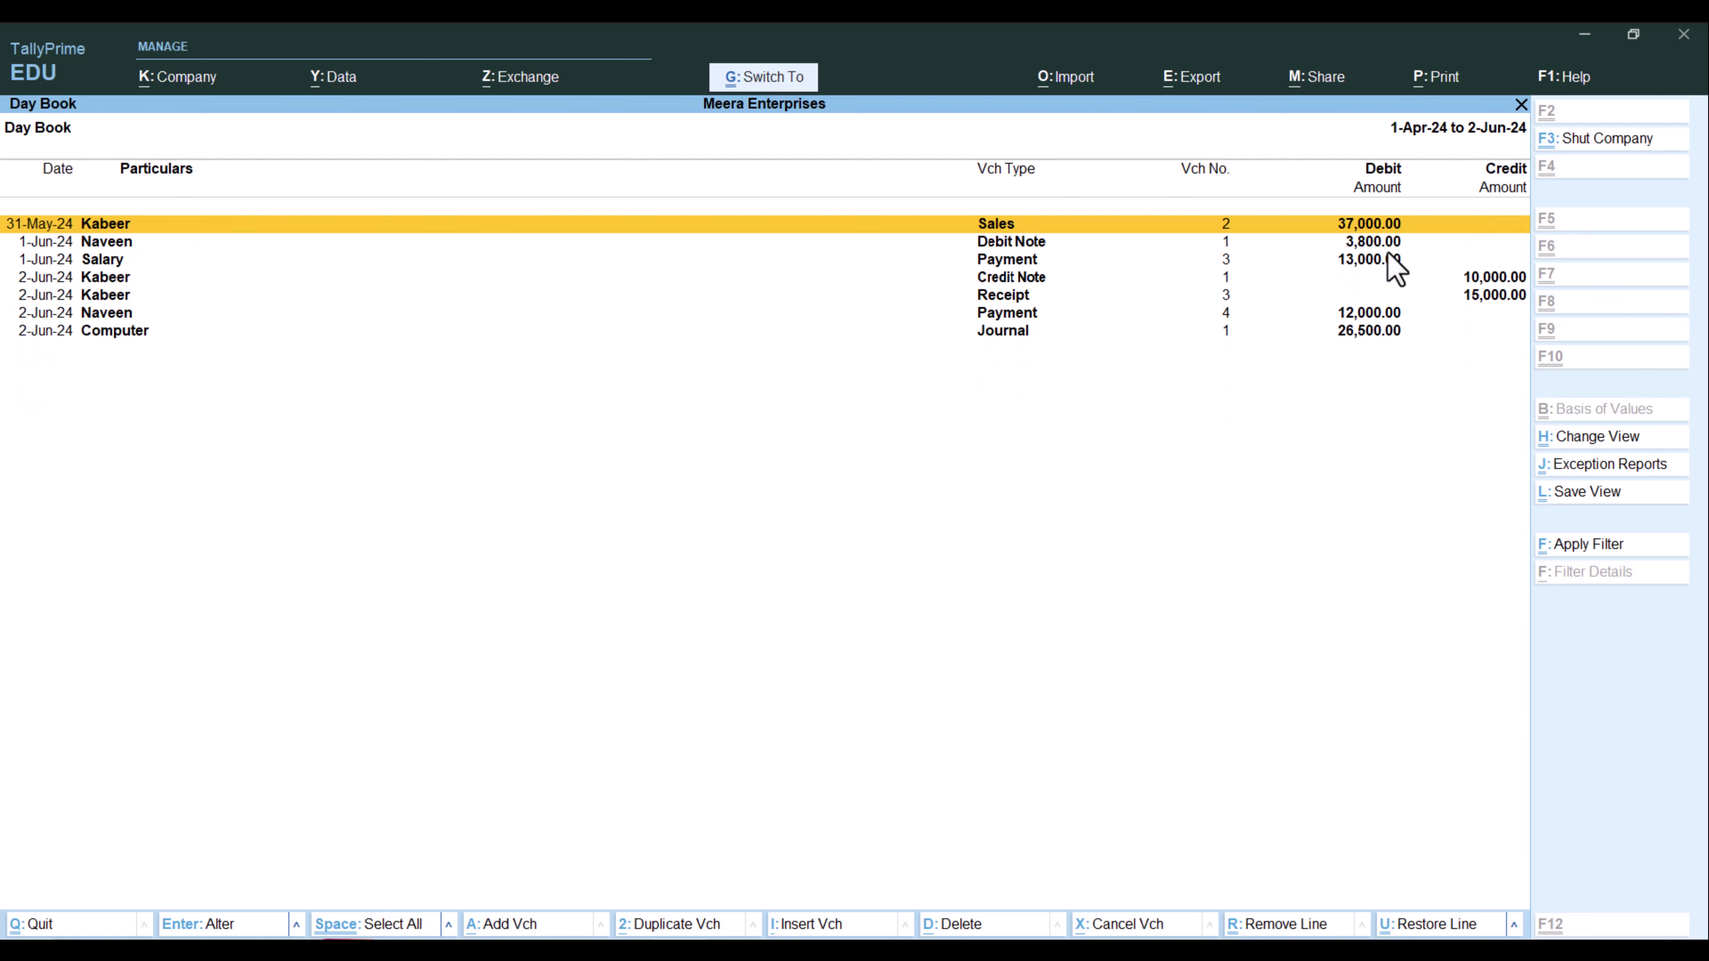
key(ctrl+r)
key(ctrl+r)
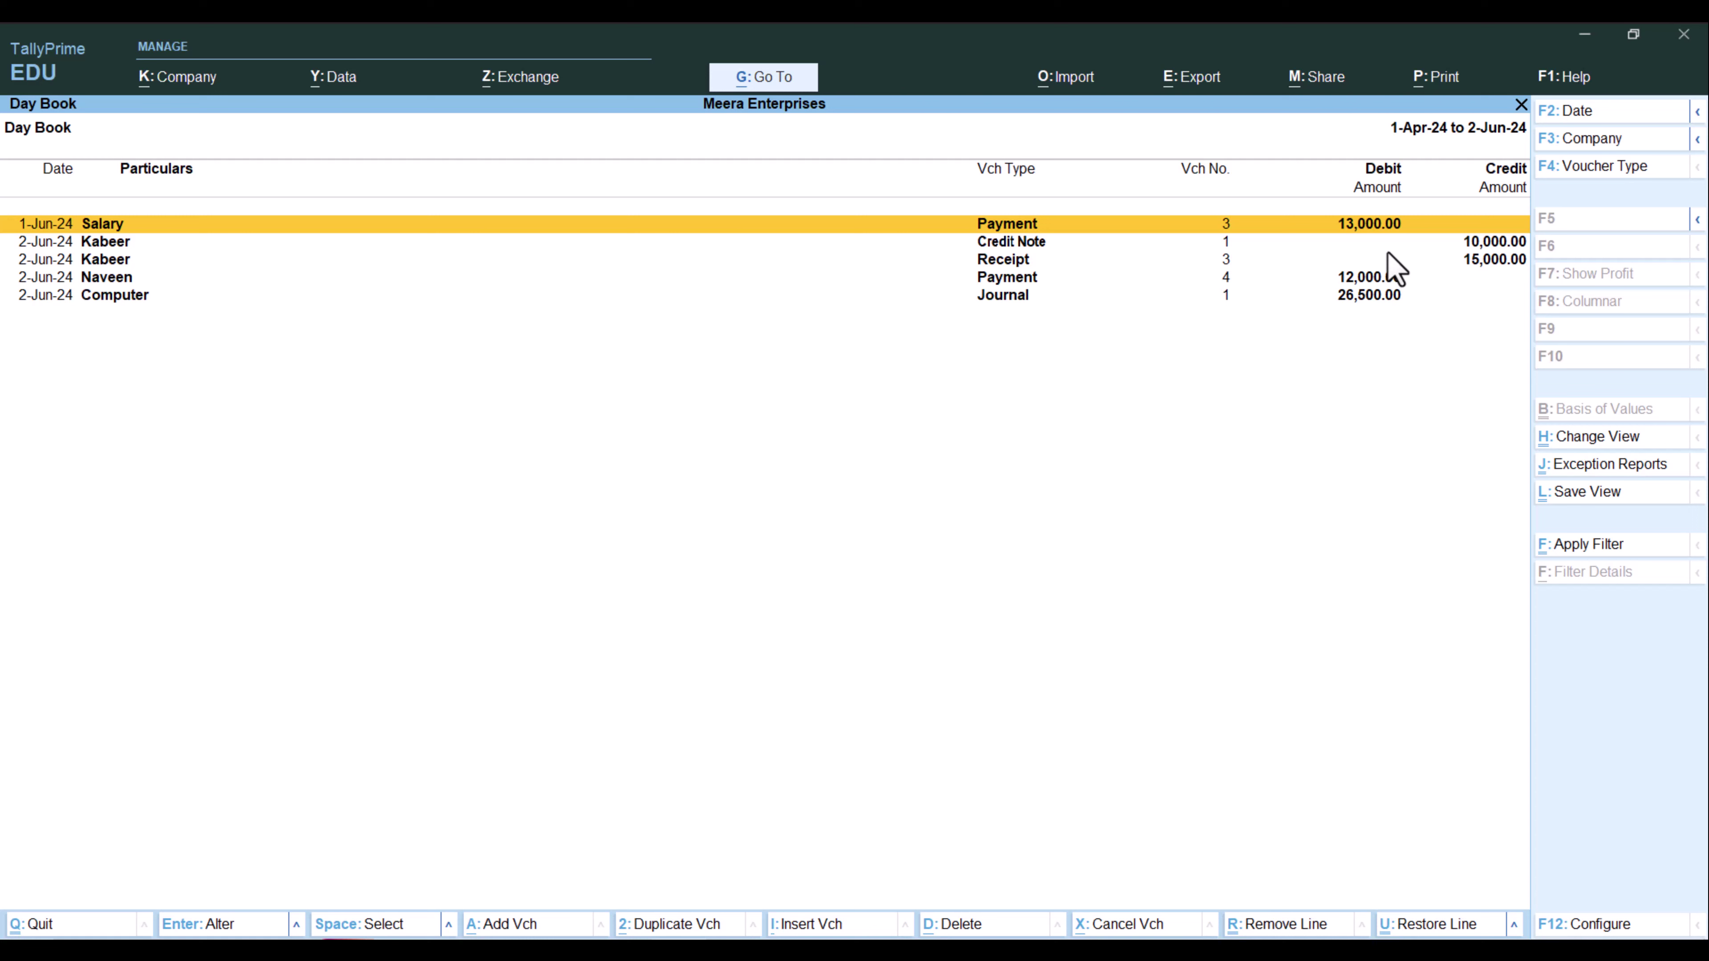
- Restore the most recently removed Day Book lines, back to the 1-May-24 Rent payment
key(ctrl+u)
key(ctrl+u)
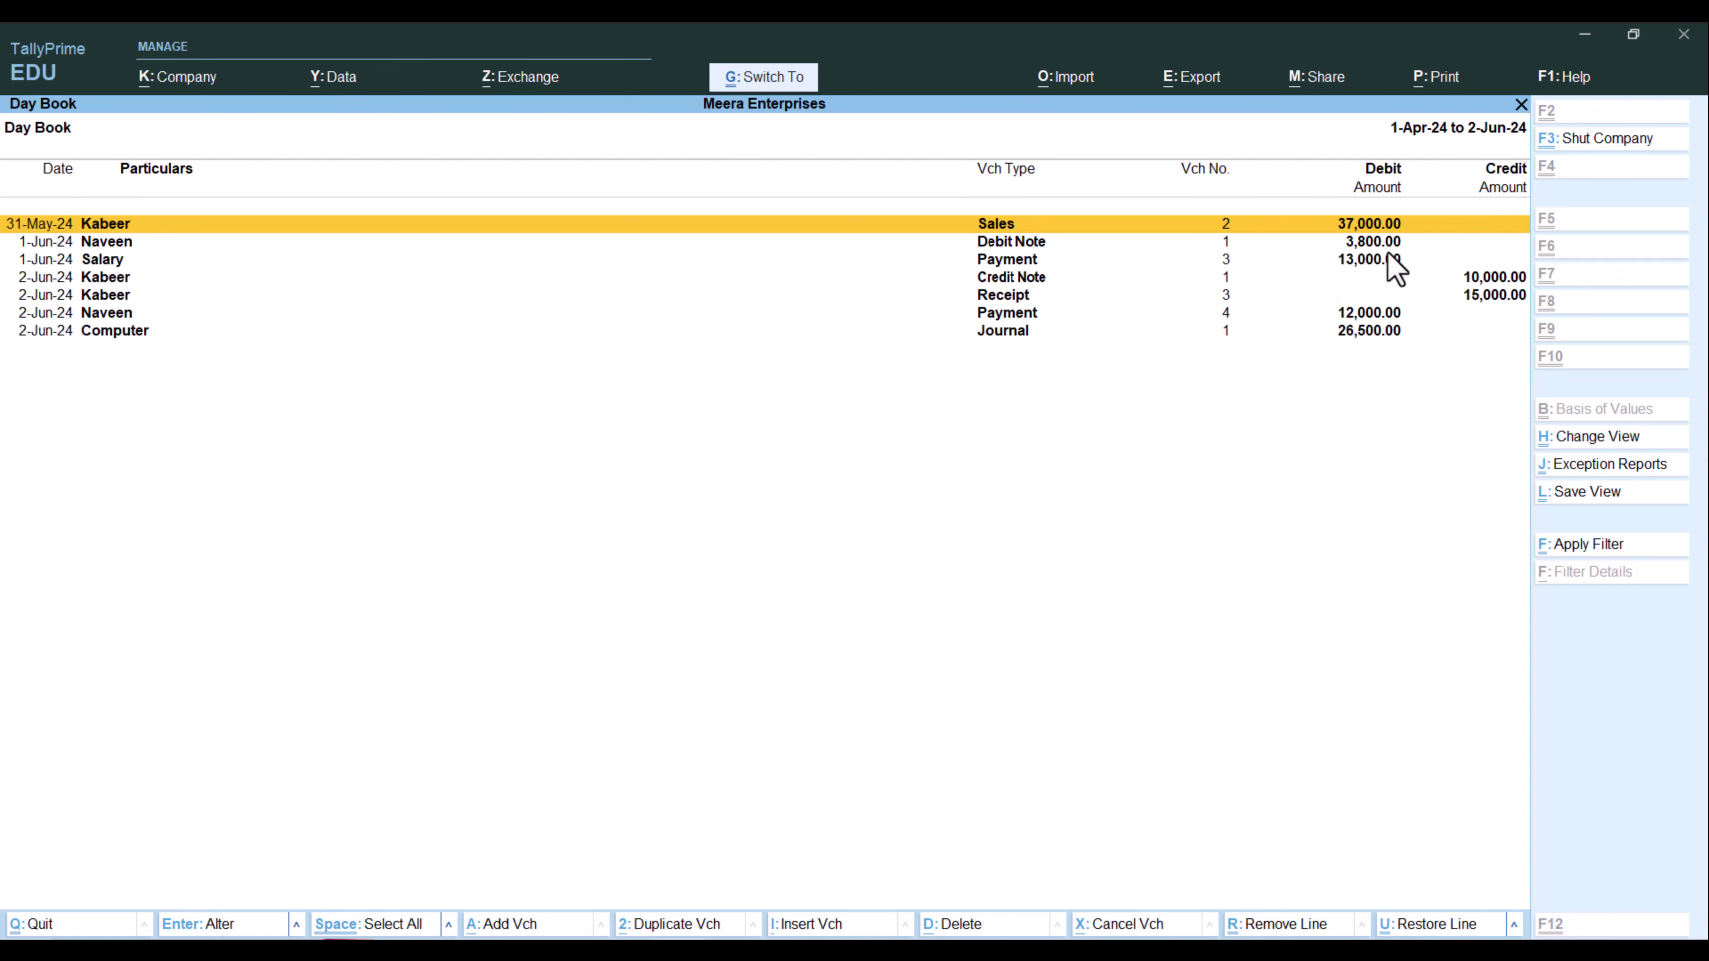
key(ctrl+u)
key(ctrl+u)
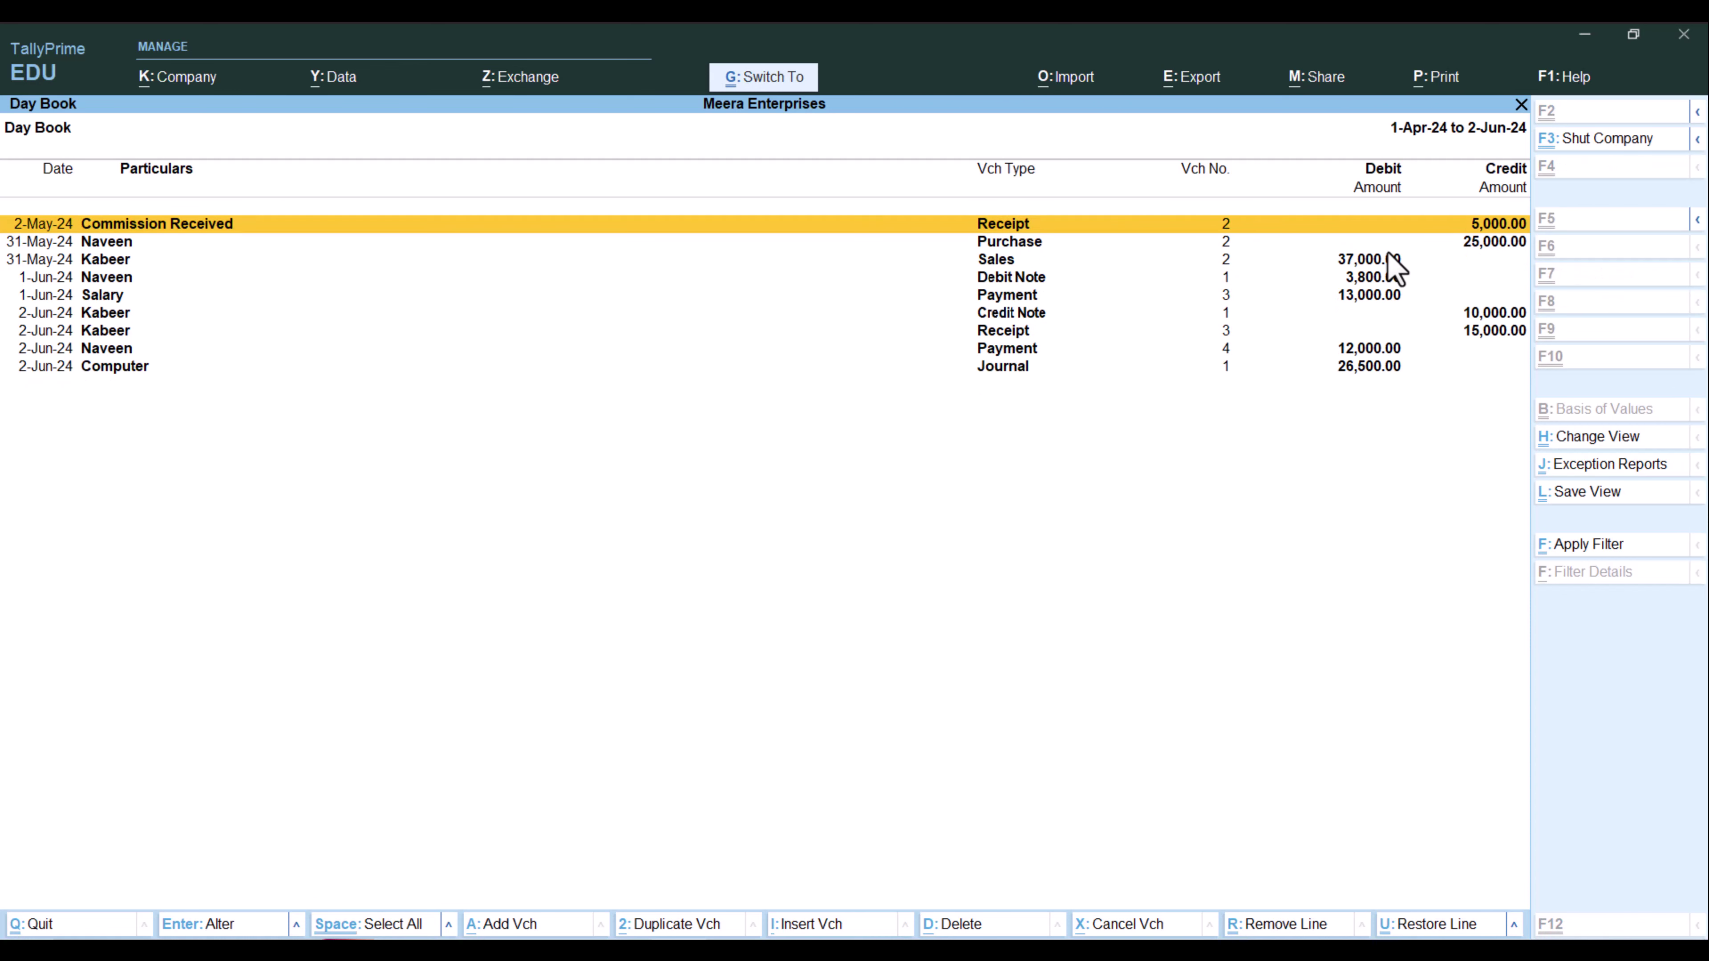
key(ctrl+r)
key(ctrl+r)
key(ctrl+u)
key(ctrl+u)
key(ctrl+u)
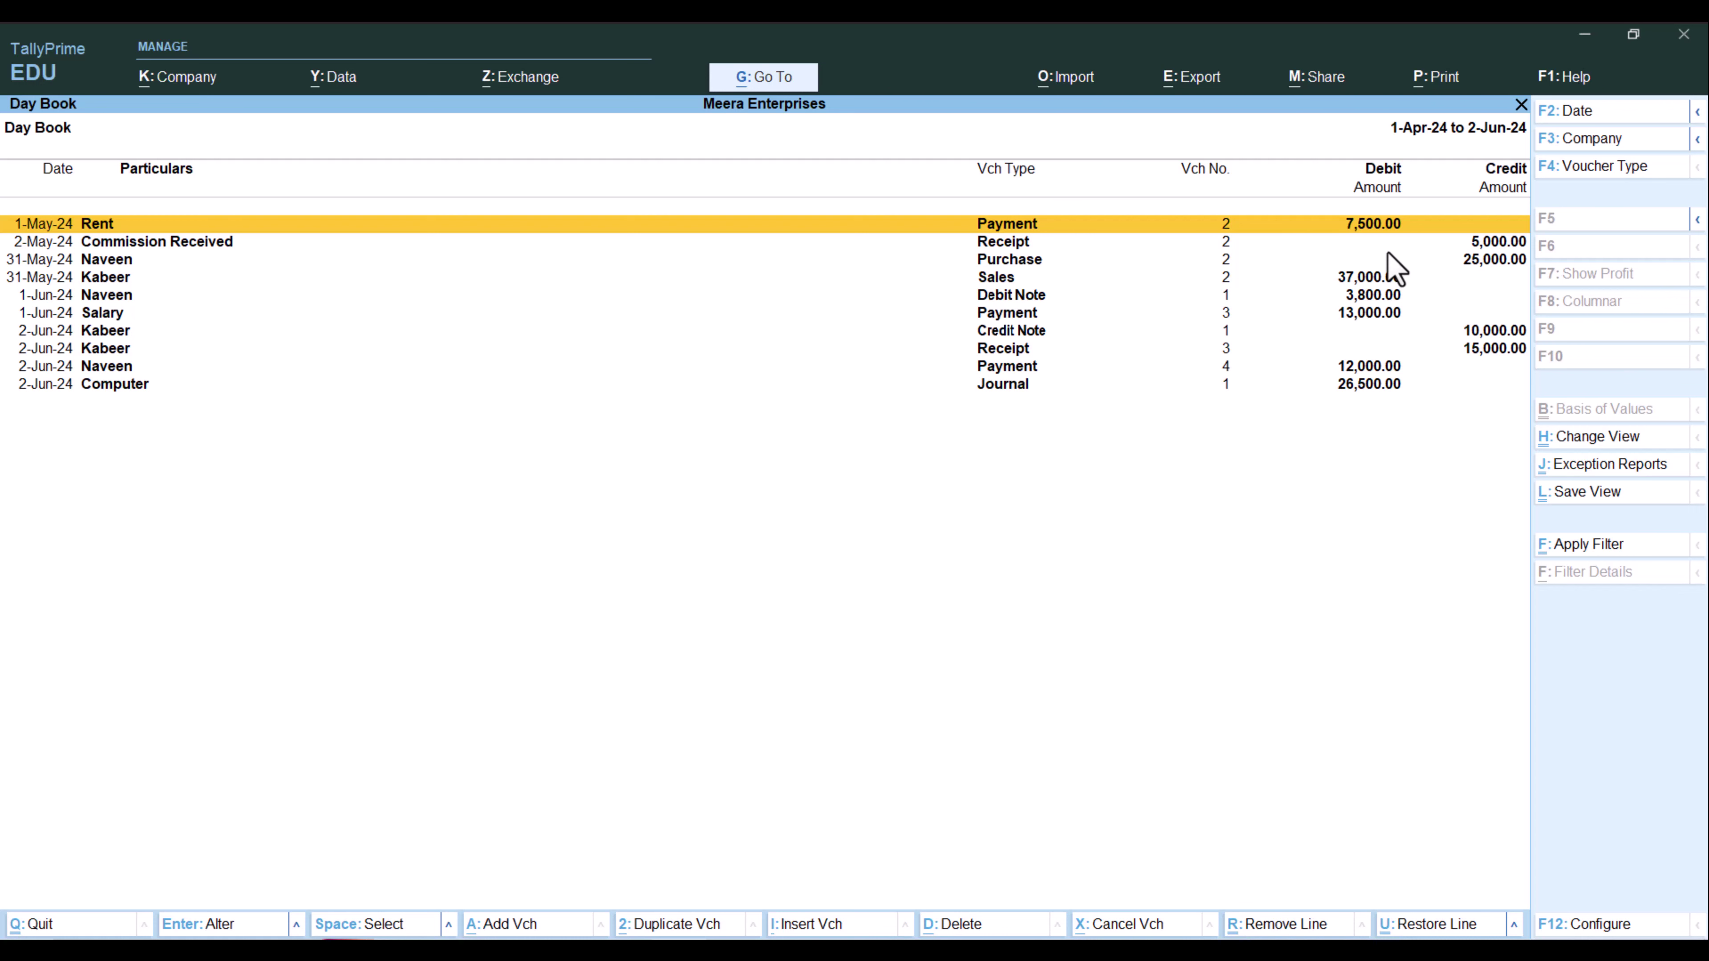
key(Down)
key(Down)
key(Down)
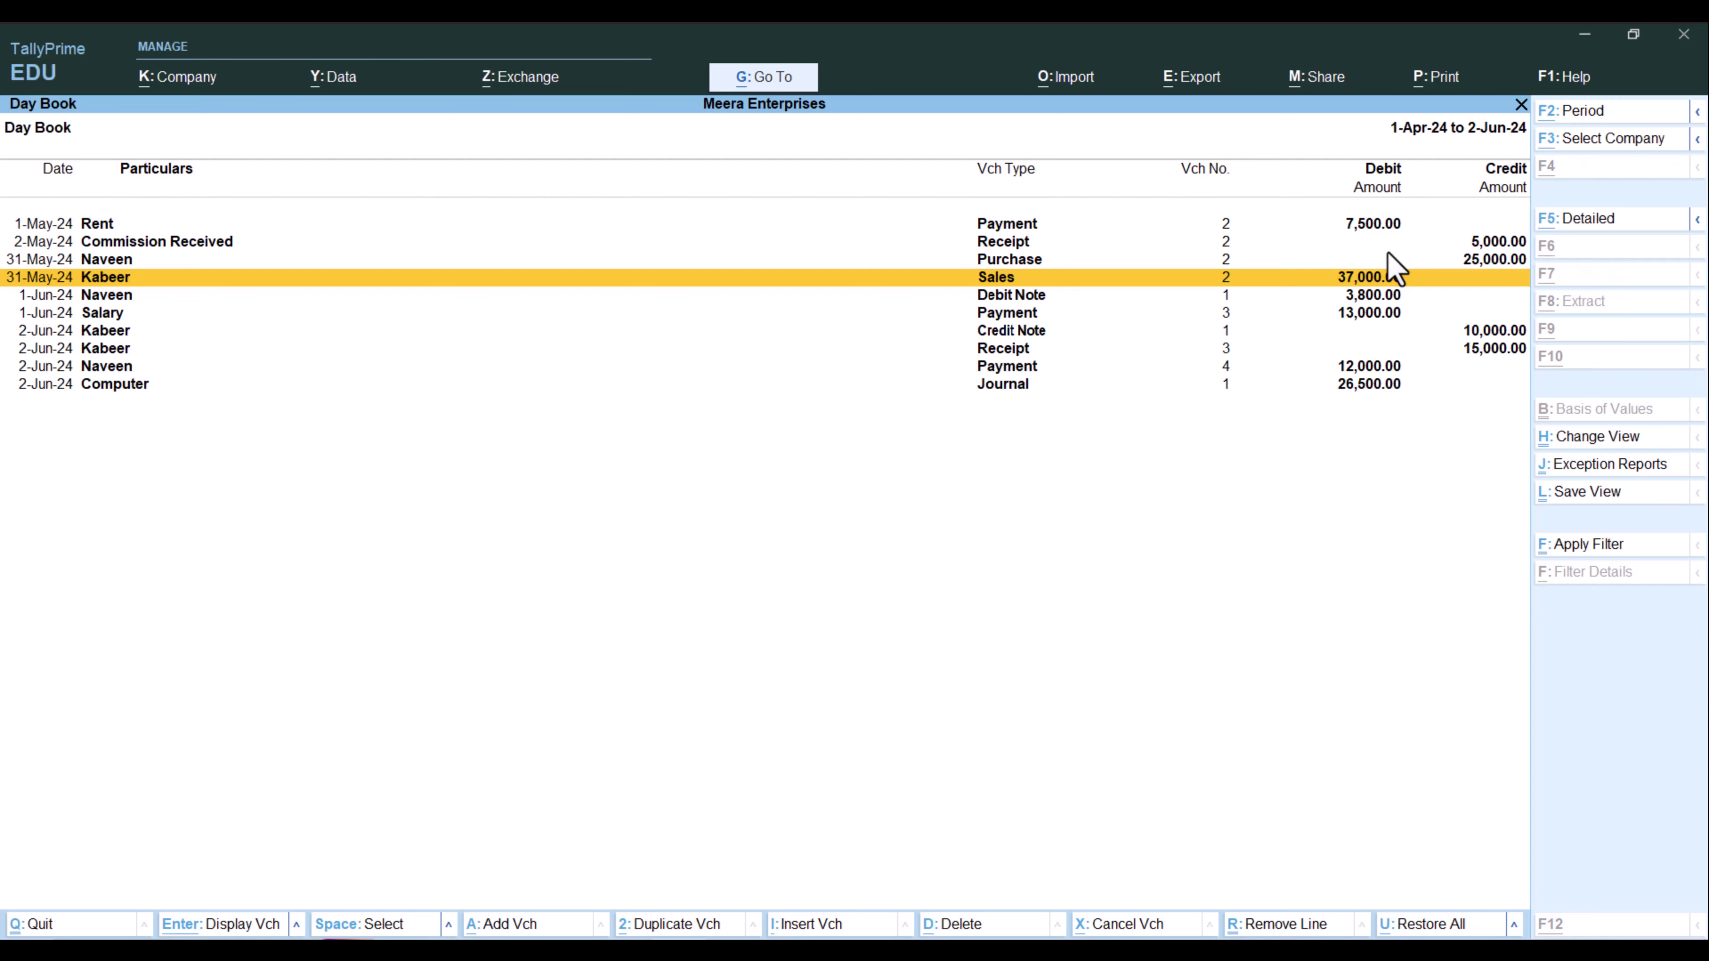
key(alt+d)
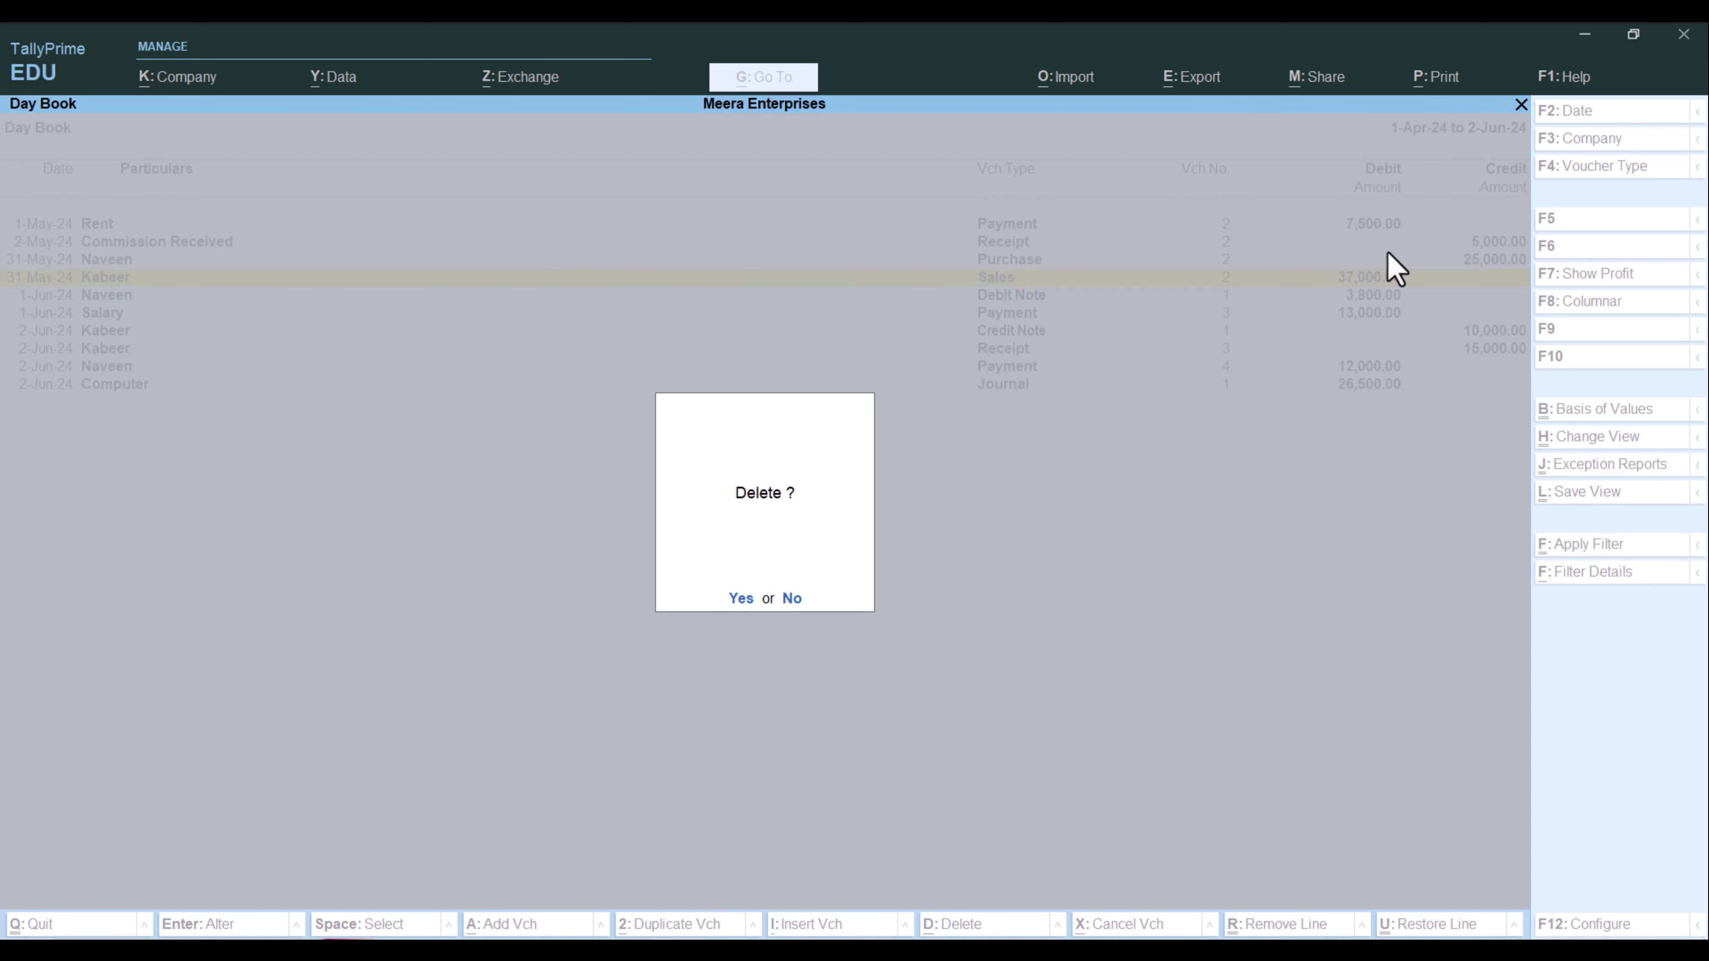
key(Escape)
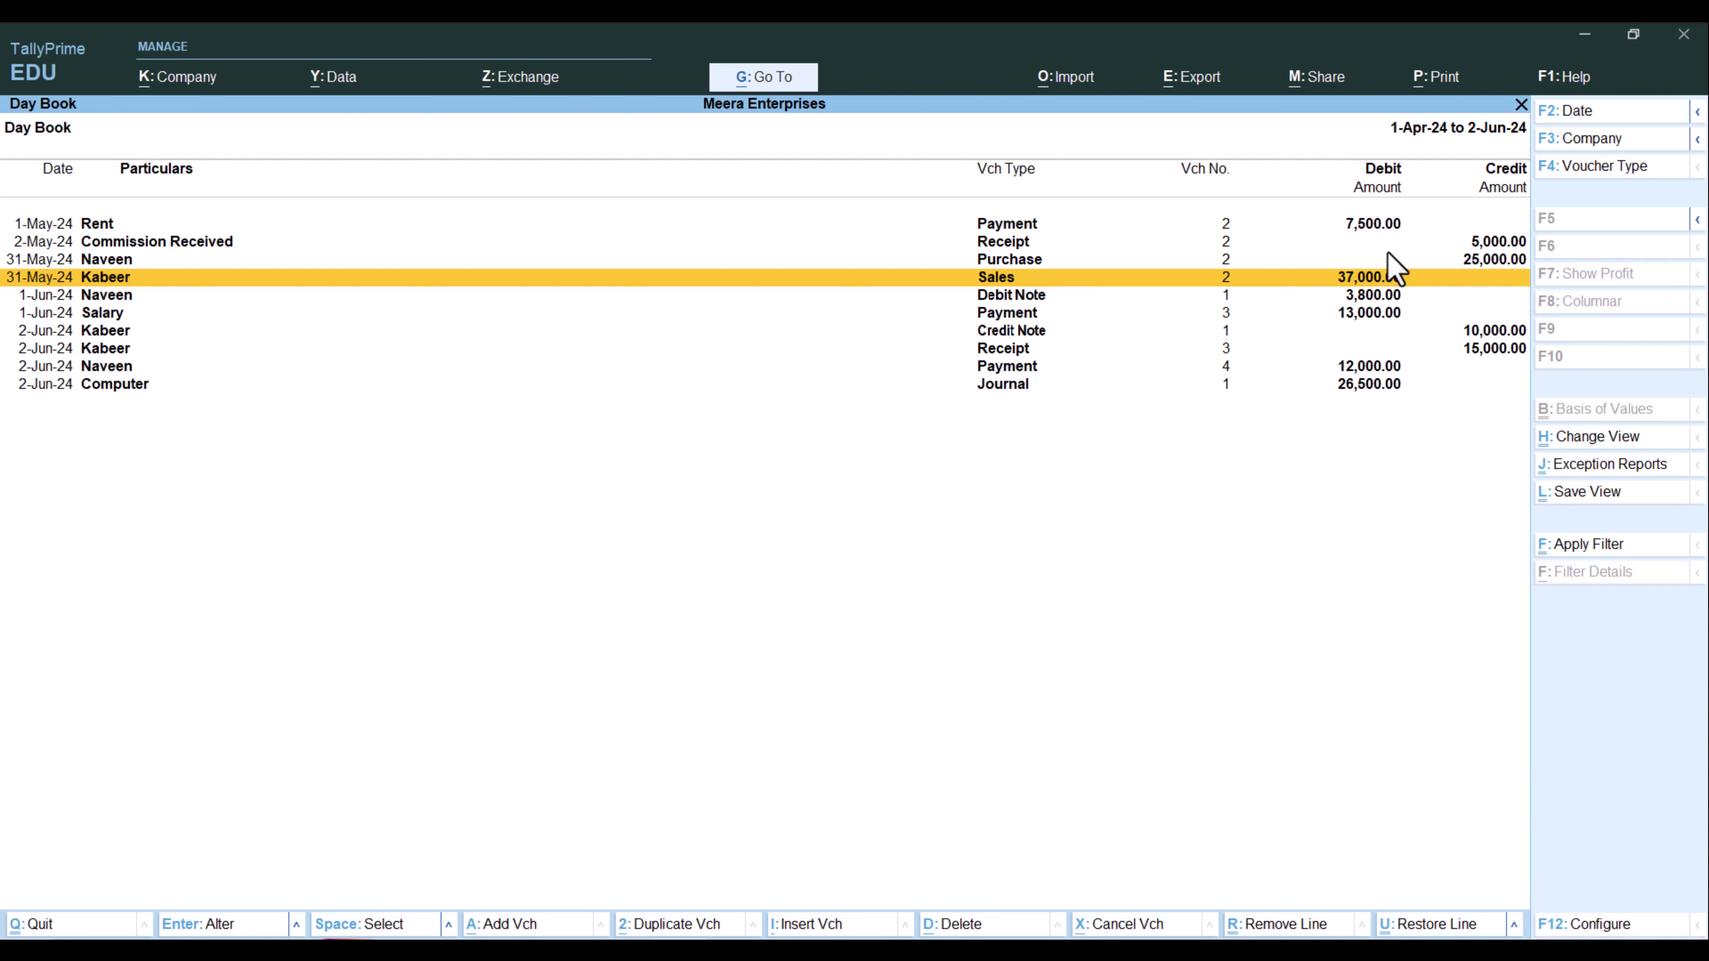
- Close and reopen the Day Book, and set its period from 1-4-2024 to 2-6-2024
key(ctrl+q)
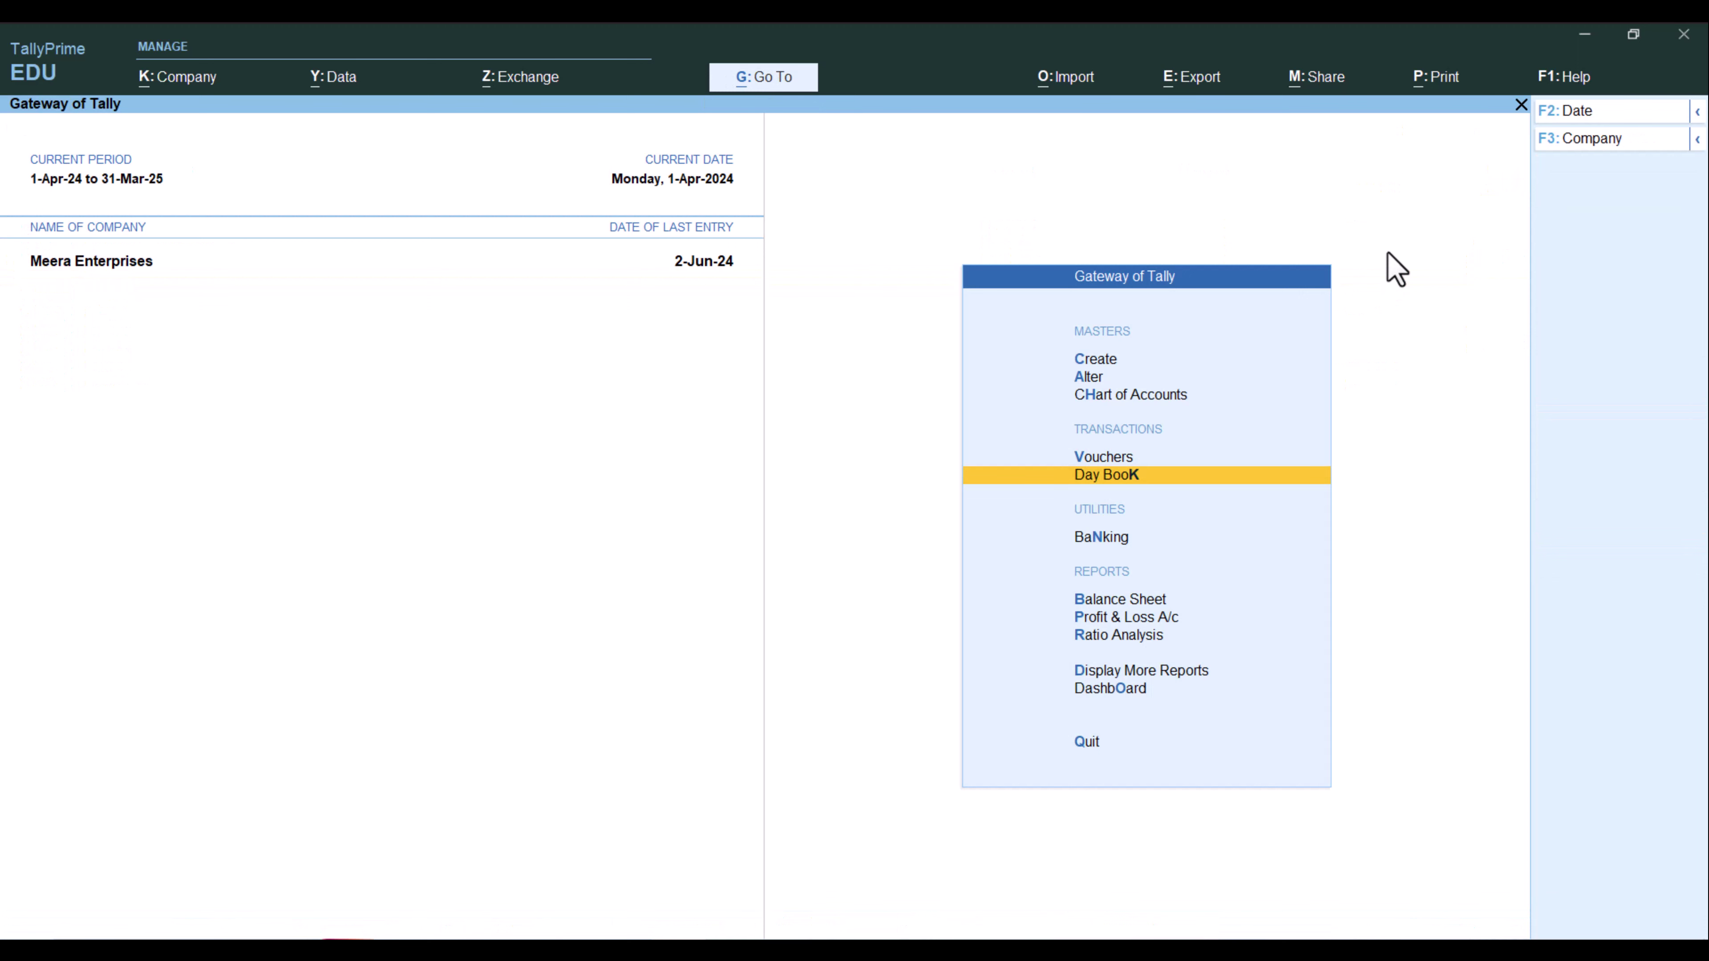
key(Return)
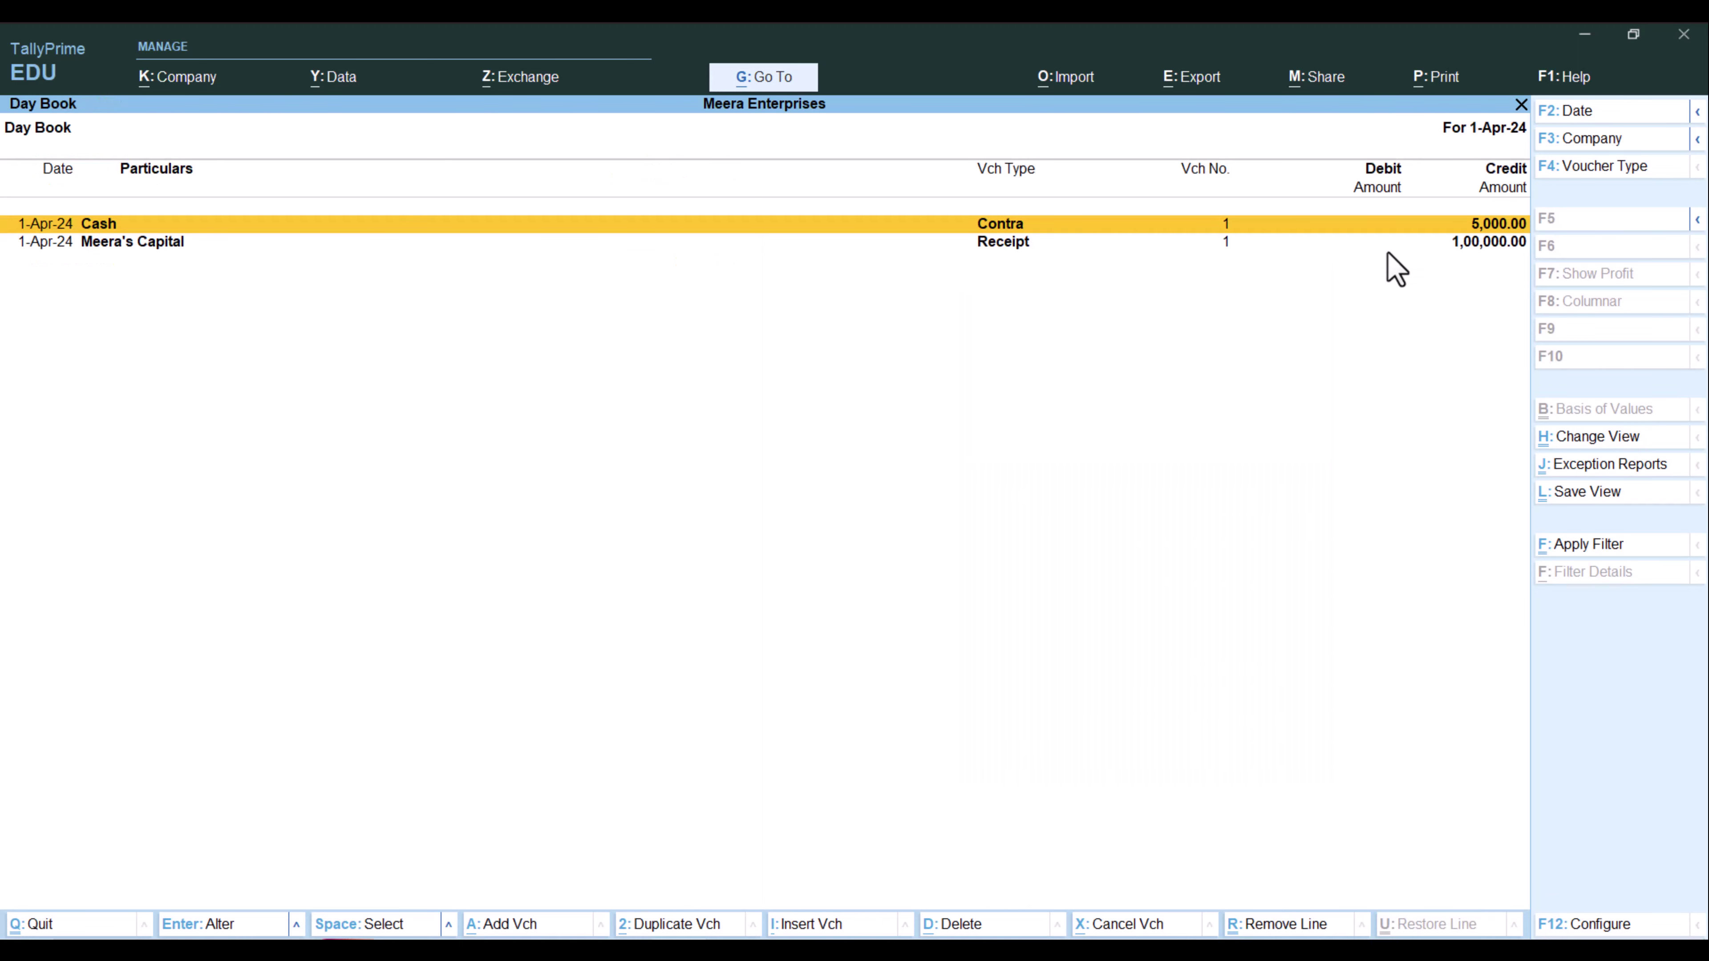
click(1547, 113)
key(Return)
mouse_move(1692, 117)
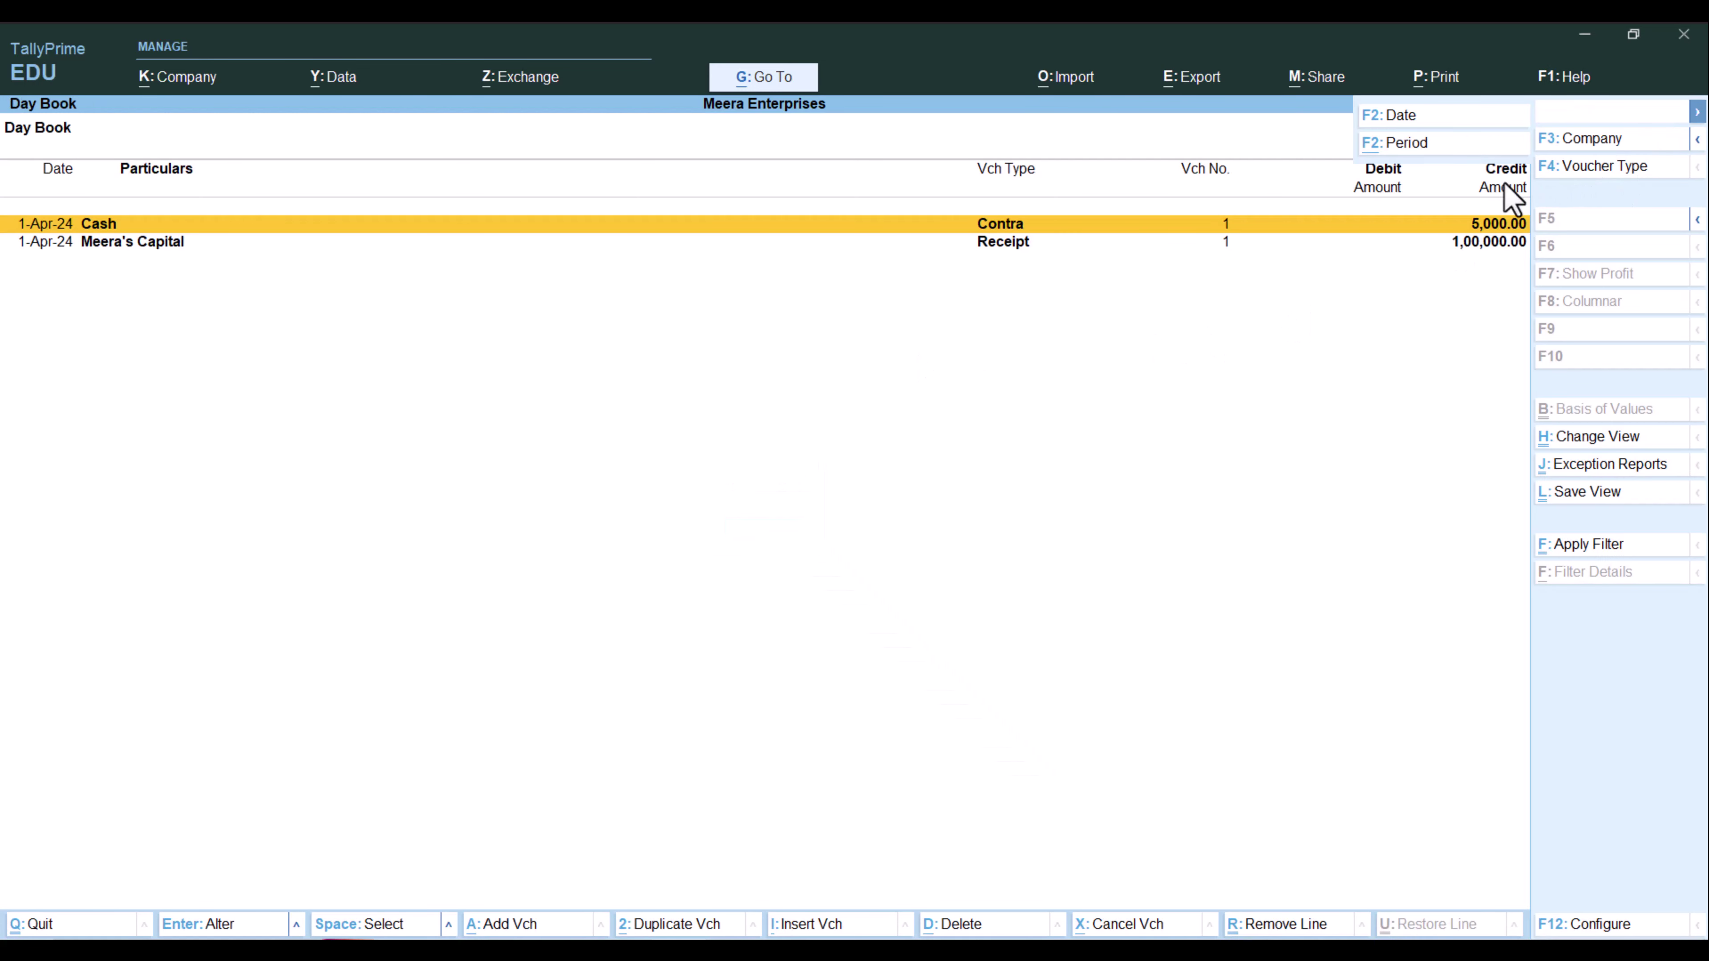
click(1406, 145)
key(Return)
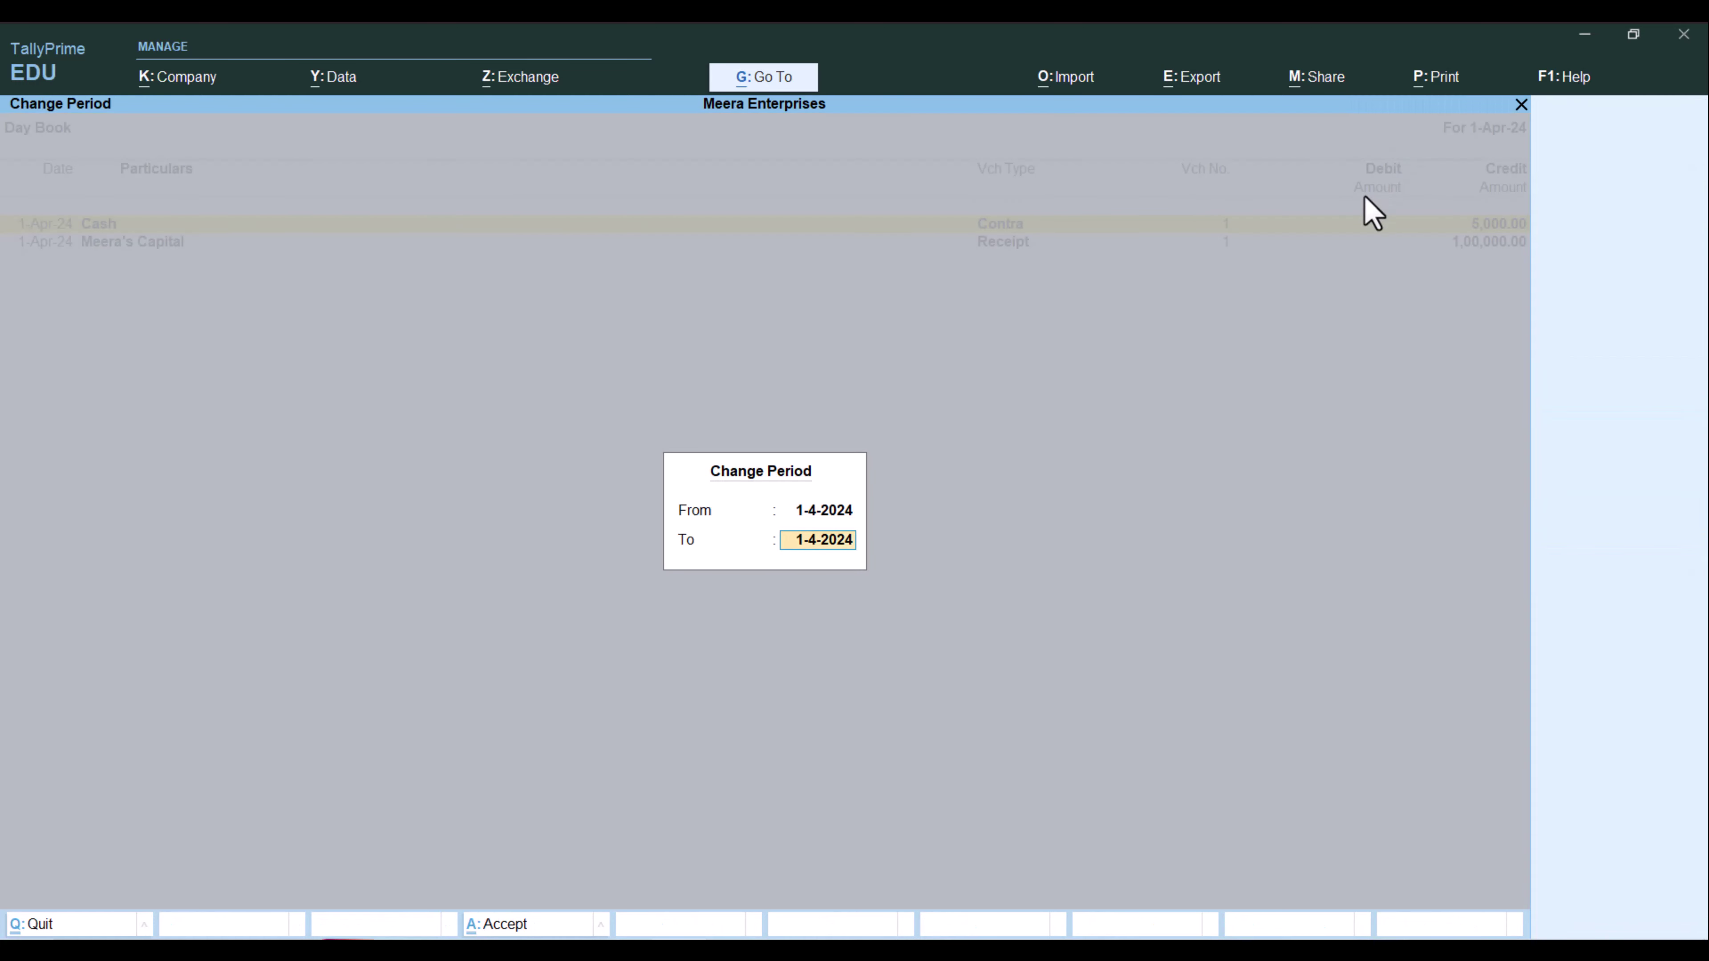
text(2.6)
key(Return)
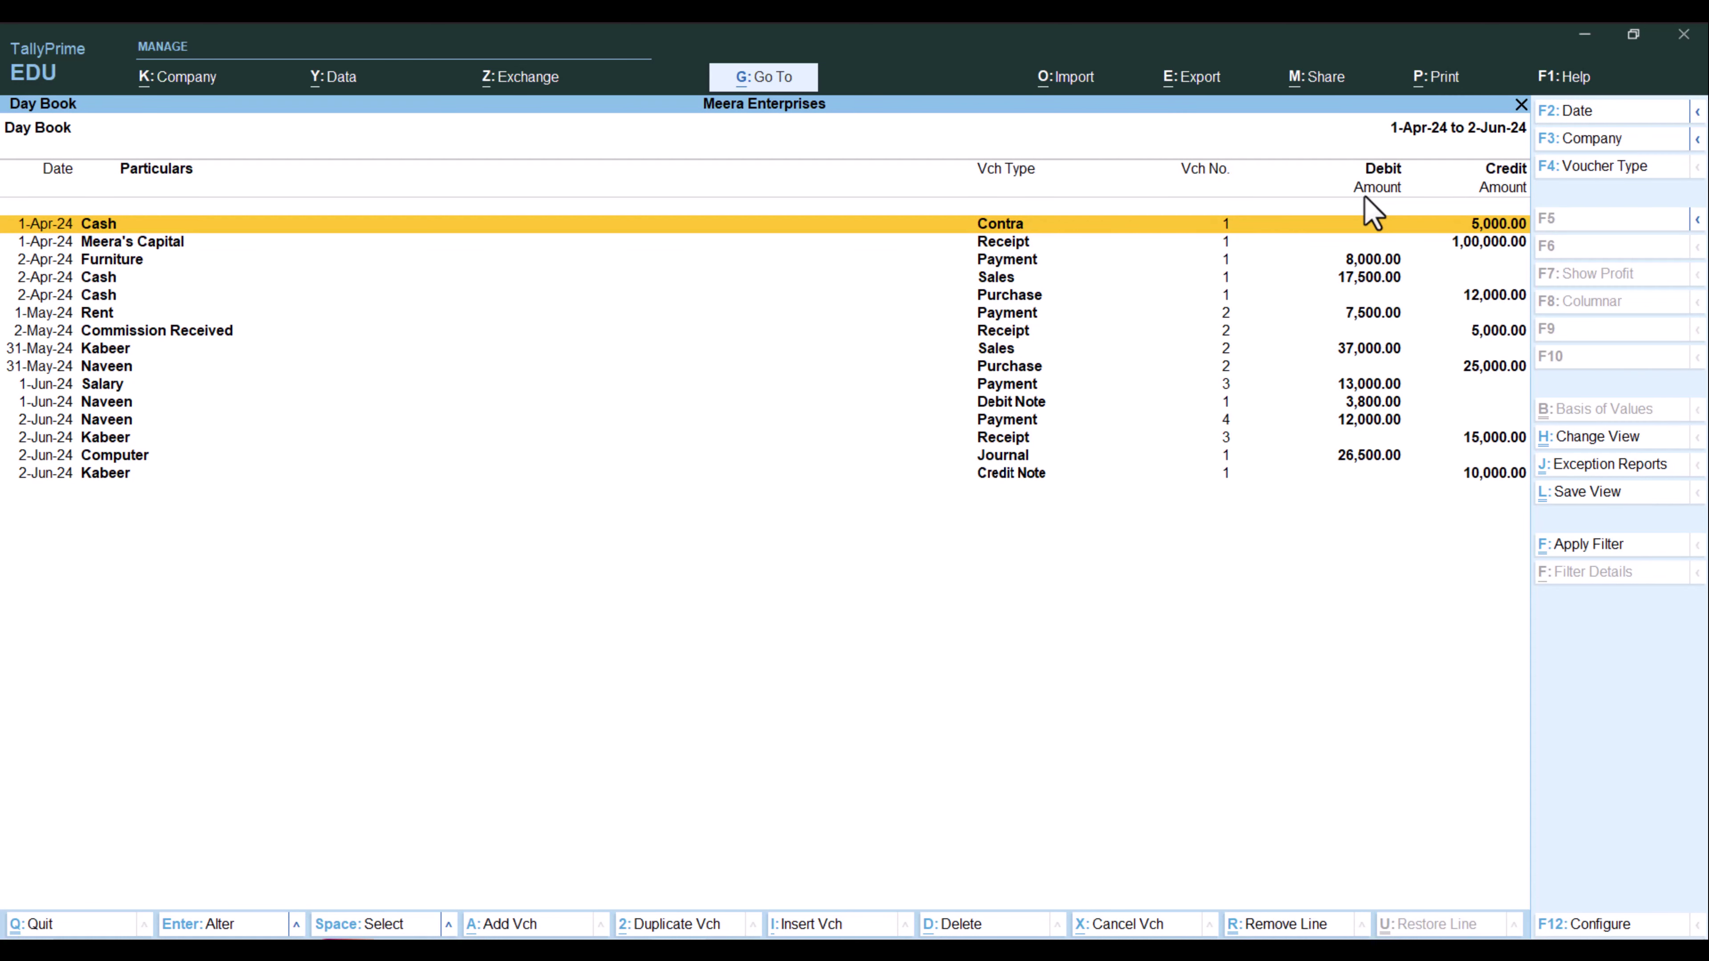
- Change the sorting method of the Day Book in its report configuration, leaving narrations off and the format condensed
click(1591, 927)
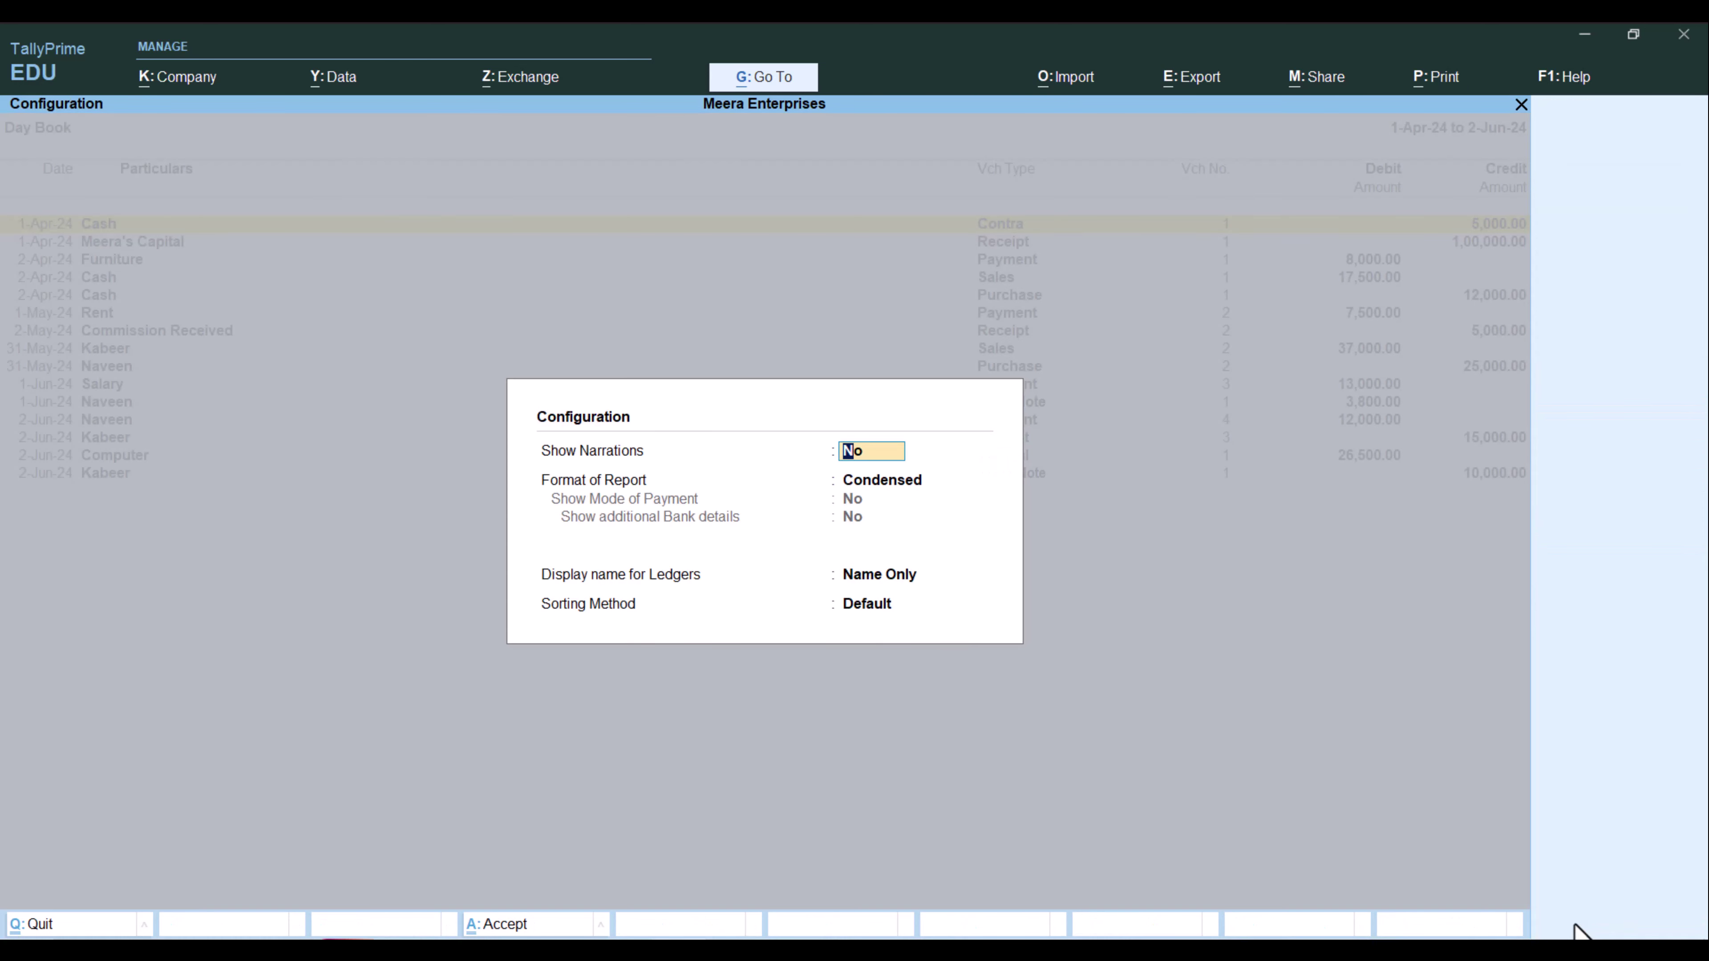
key(Return)
key(Return)
key(Return)
key(Down)
key(Return)
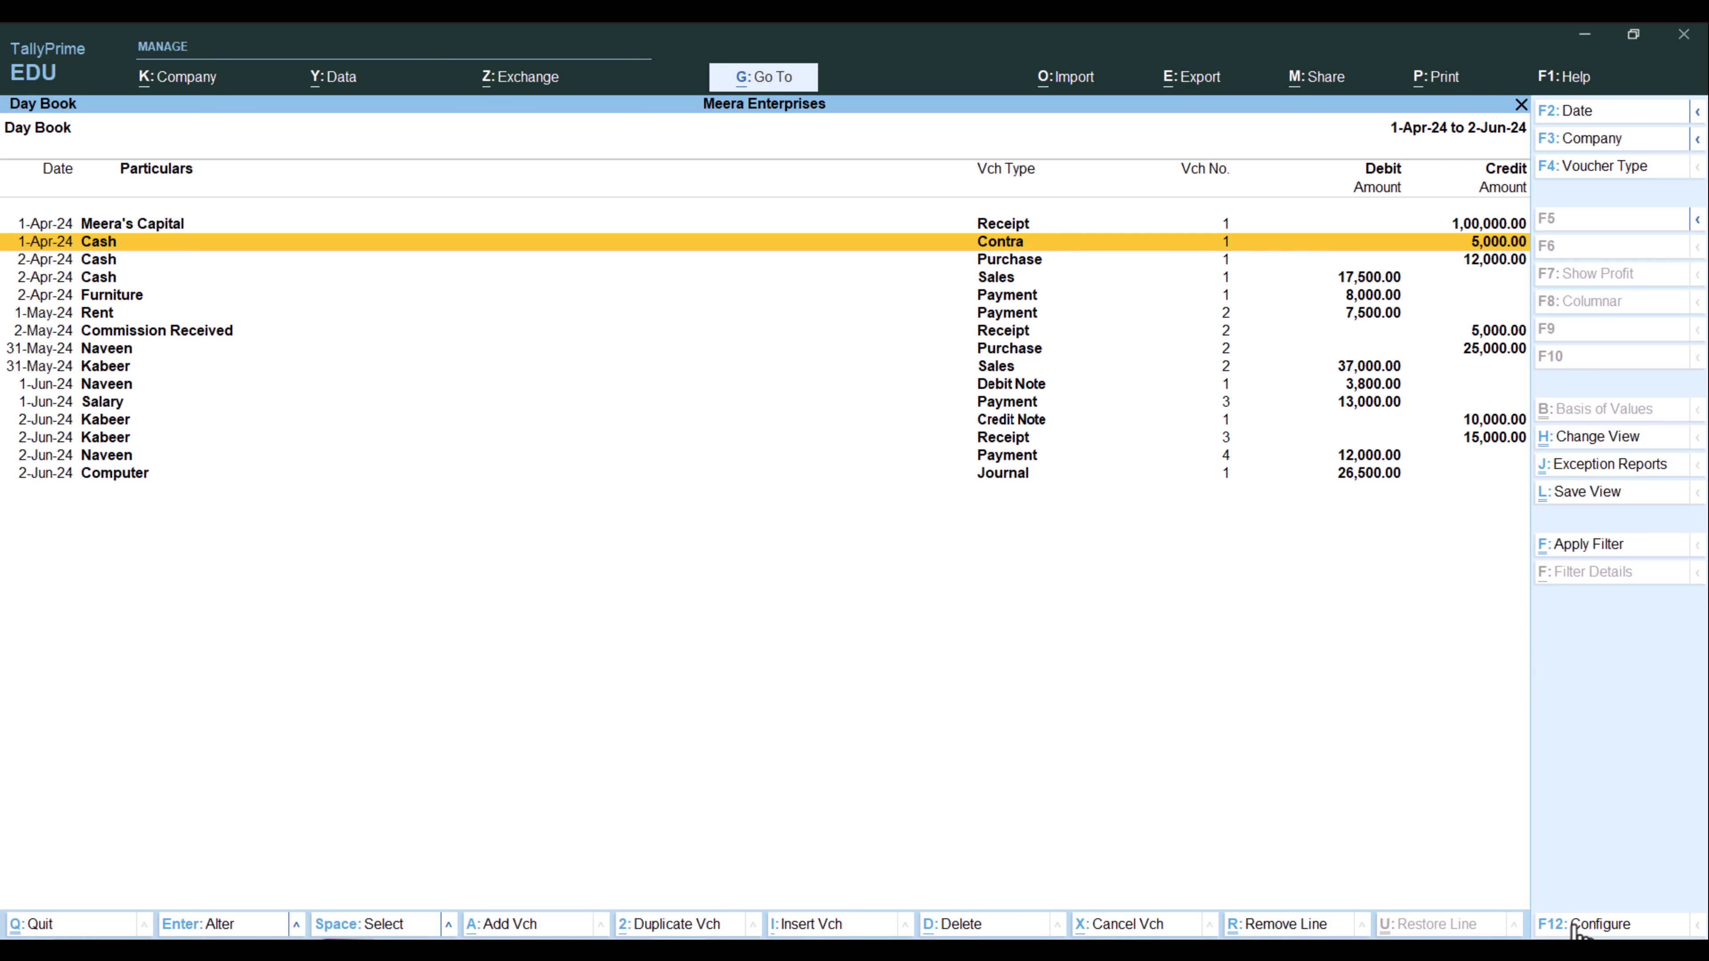
- View the 1-May-24 Rent payment voucher from the Day Book and quit it without changes
key(Down)
key(Down)
key(Down)
key(Down)
key(Return)
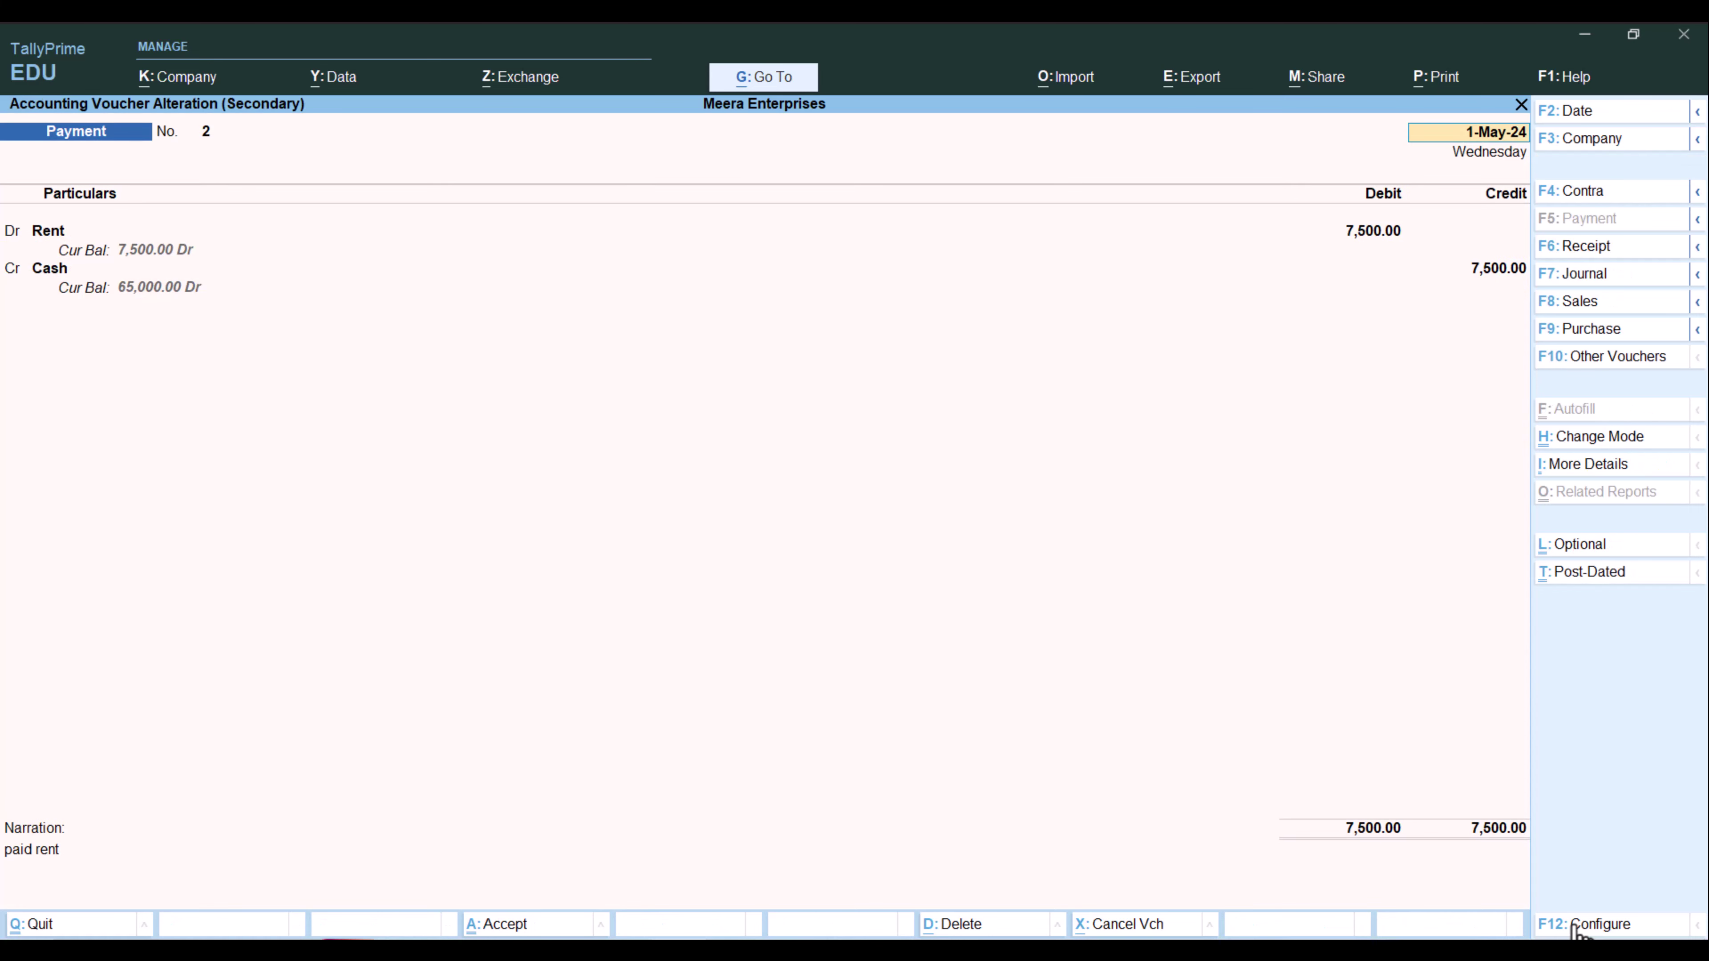
key(BackSpace)
key(Escape)
key(y)
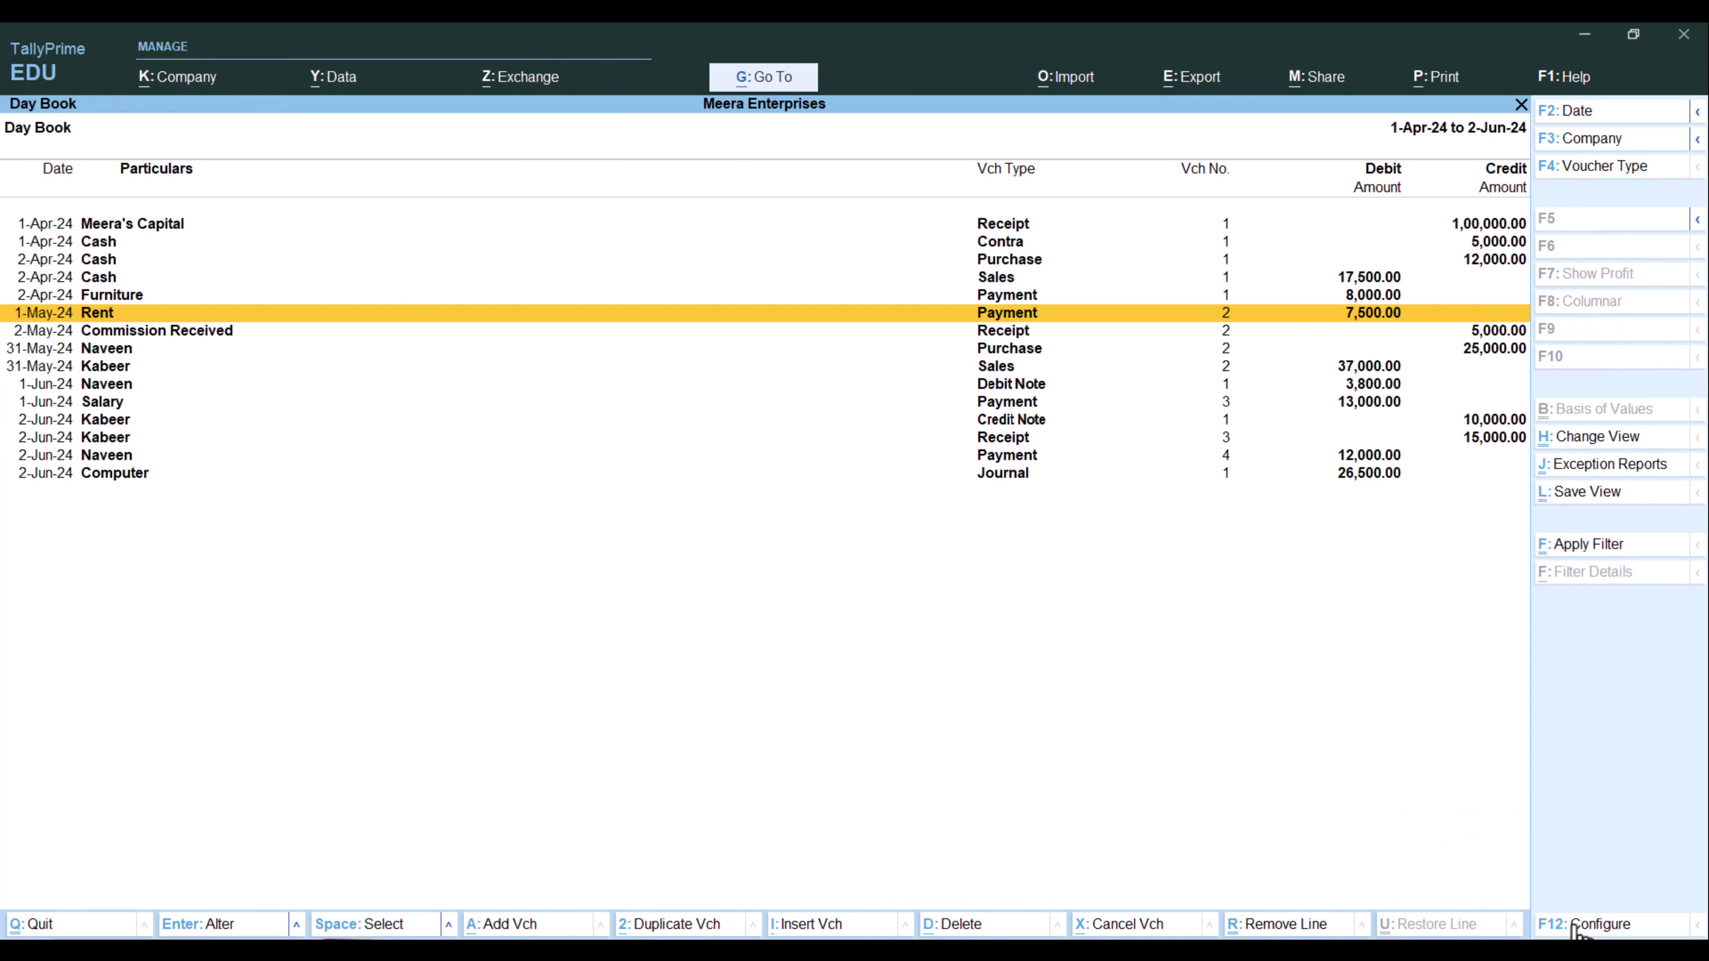
key(Up)
key(Up)
key(Up)
key(Up)
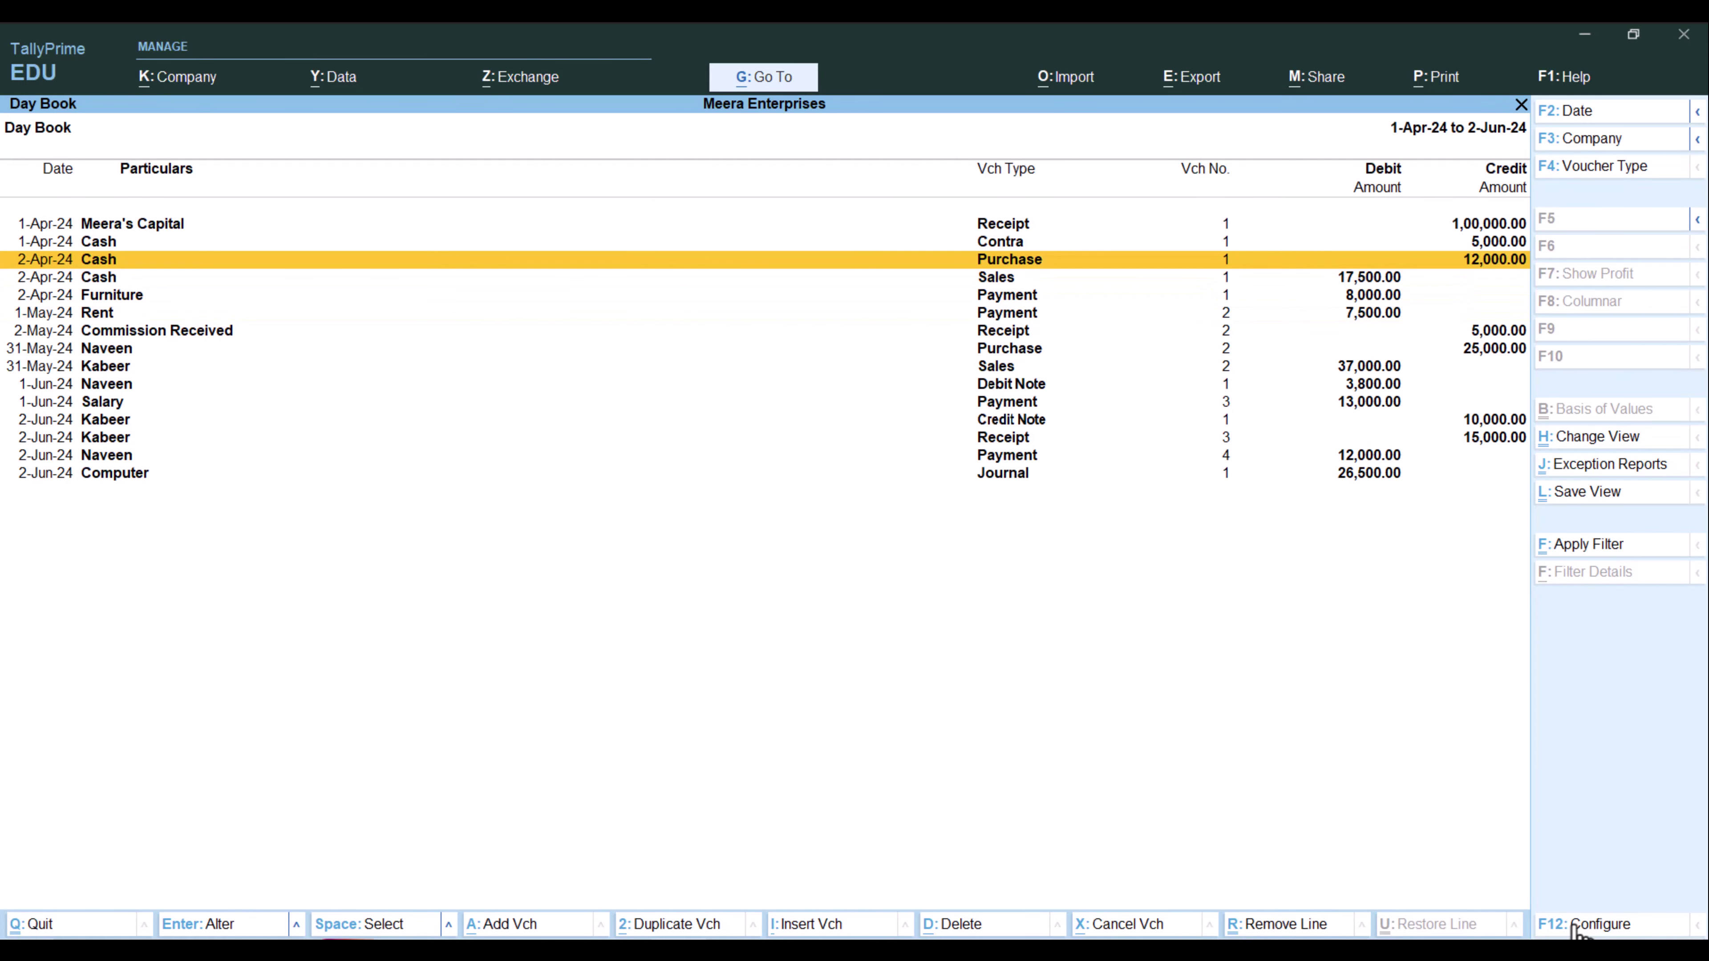
key(Down)
key(Down)
key(Down)
key(Down)
key(Down)
key(Down)
key(Down)
key(Down)
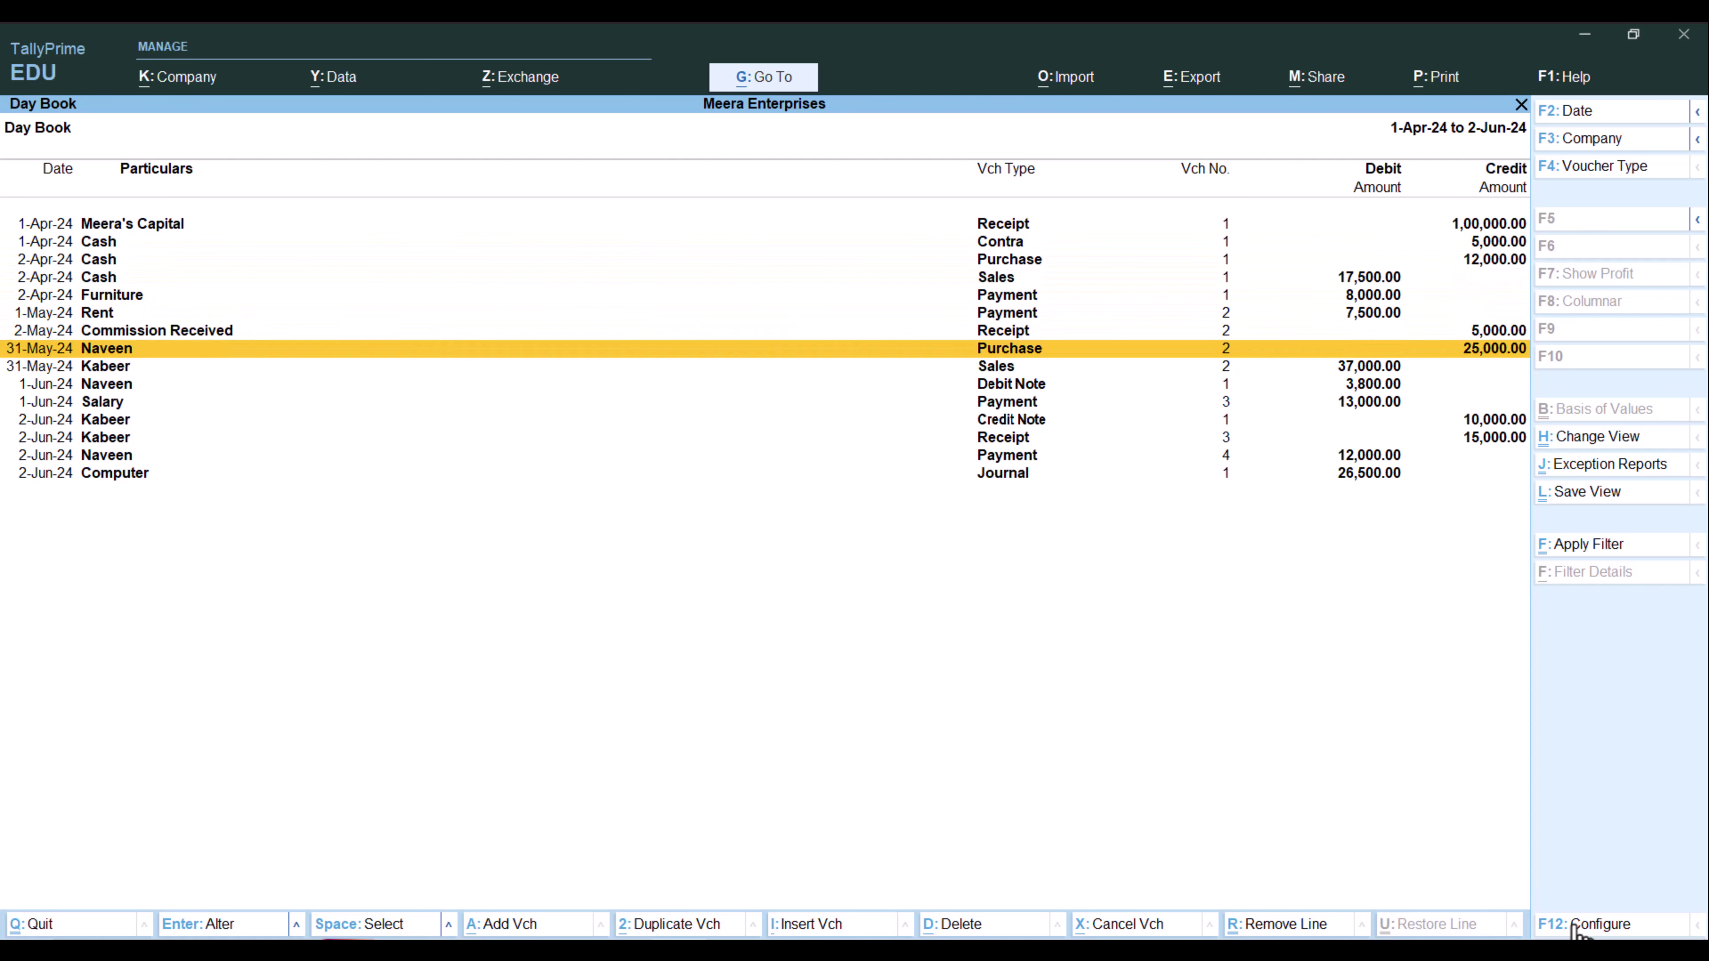
- Mark the 1-Apr-24 capital receipt, the 2-Apr-24 Furniture payment and the 31-May-24 Sales lines in the Day Book
key(Up)
key(Up)
key(Up)
key(Up)
key(Up)
key(Up)
key(Up)
key(Up)
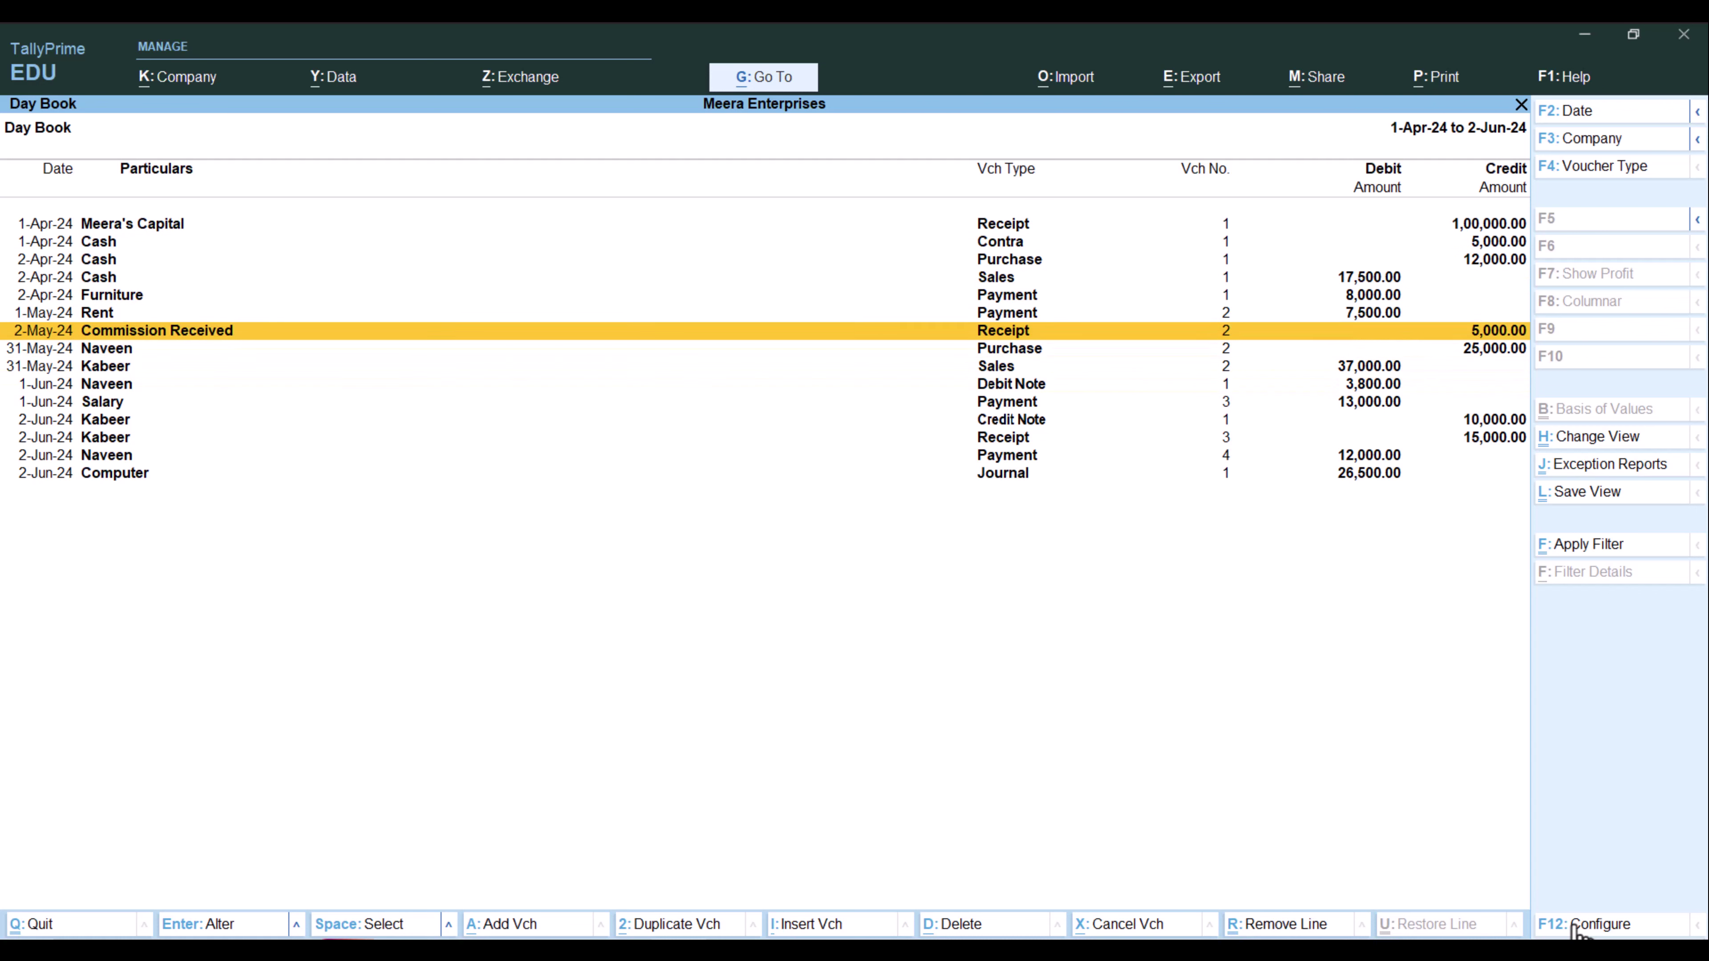
key(Up)
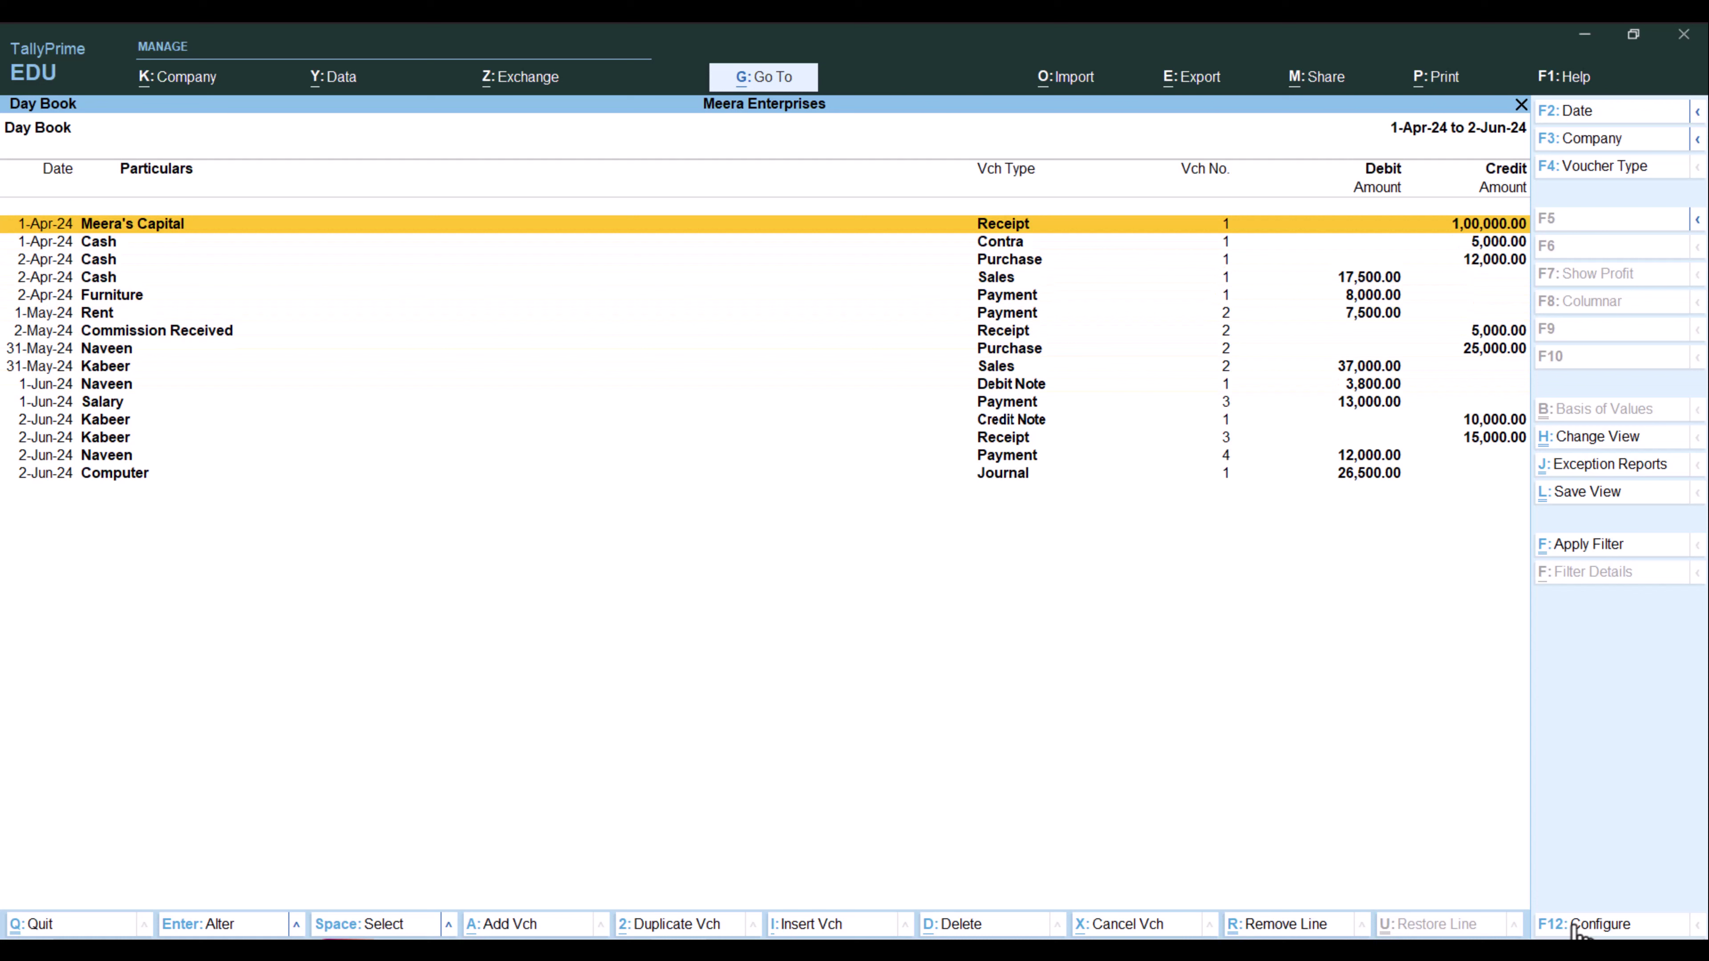
key(space)
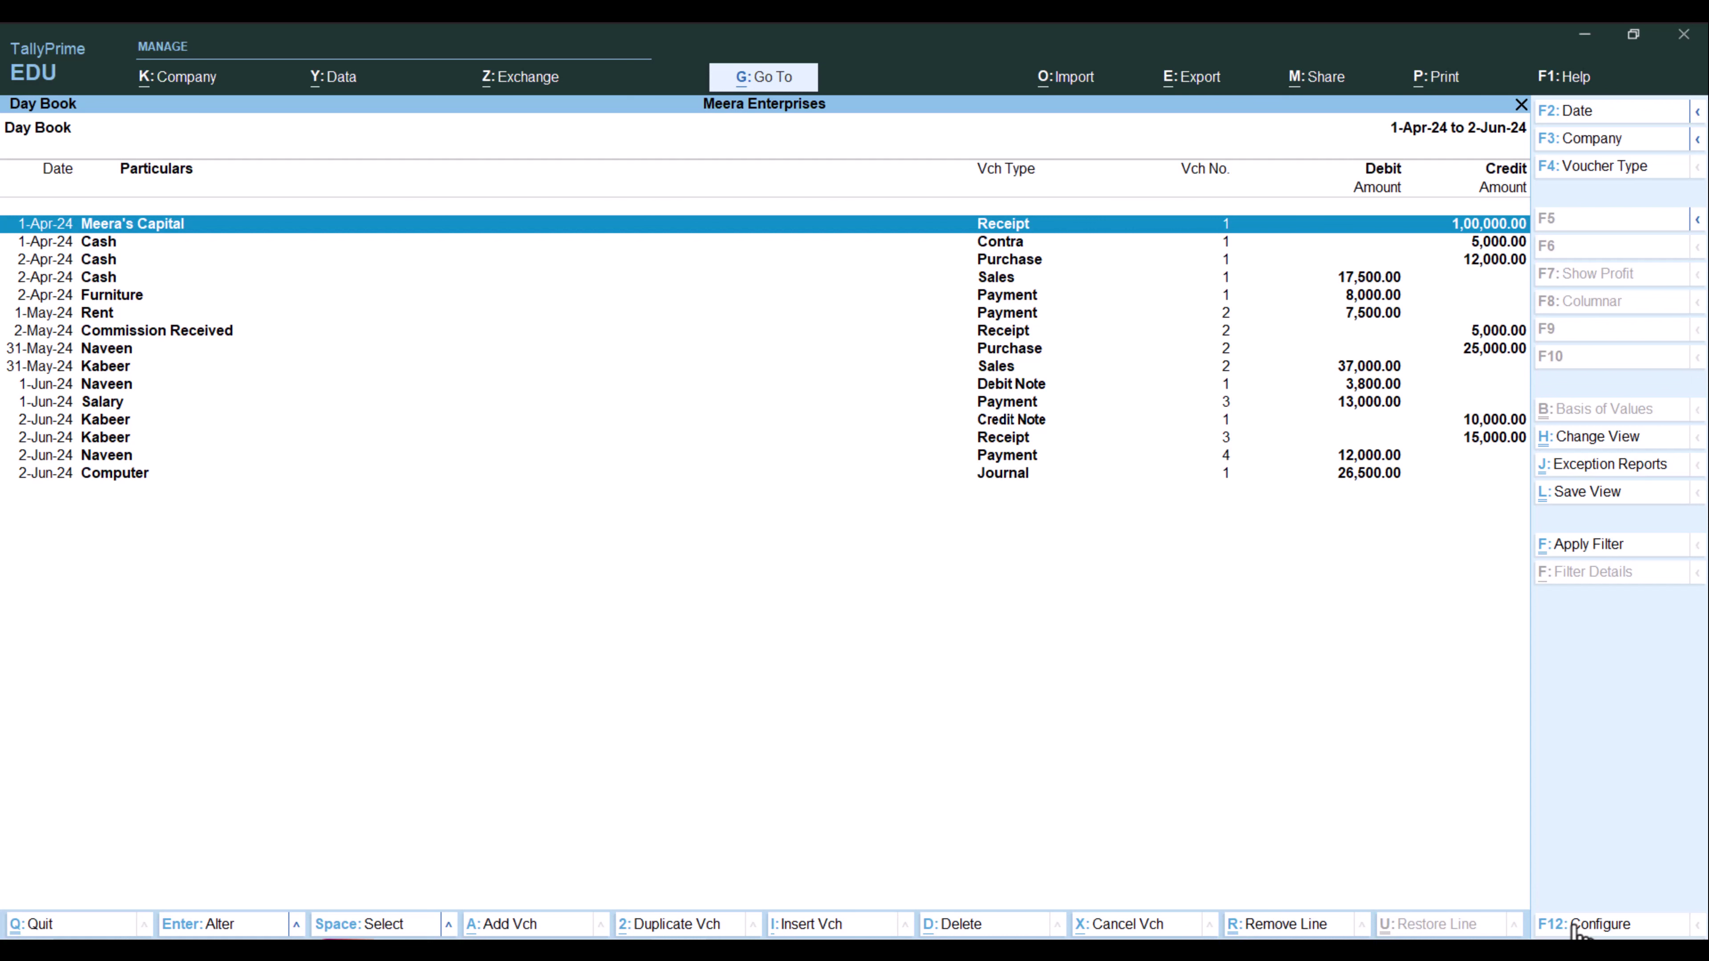
key(Down)
key(Down)
key(Down)
key(Down)
key(space)
key(Down)
key(Down)
key(Down)
key(Down)
key(space)
- Add the 2-Jun-24 Receipt and Payment lines to the marked Day Book lines
key(Down)
key(Down)
key(Down)
key(Down)
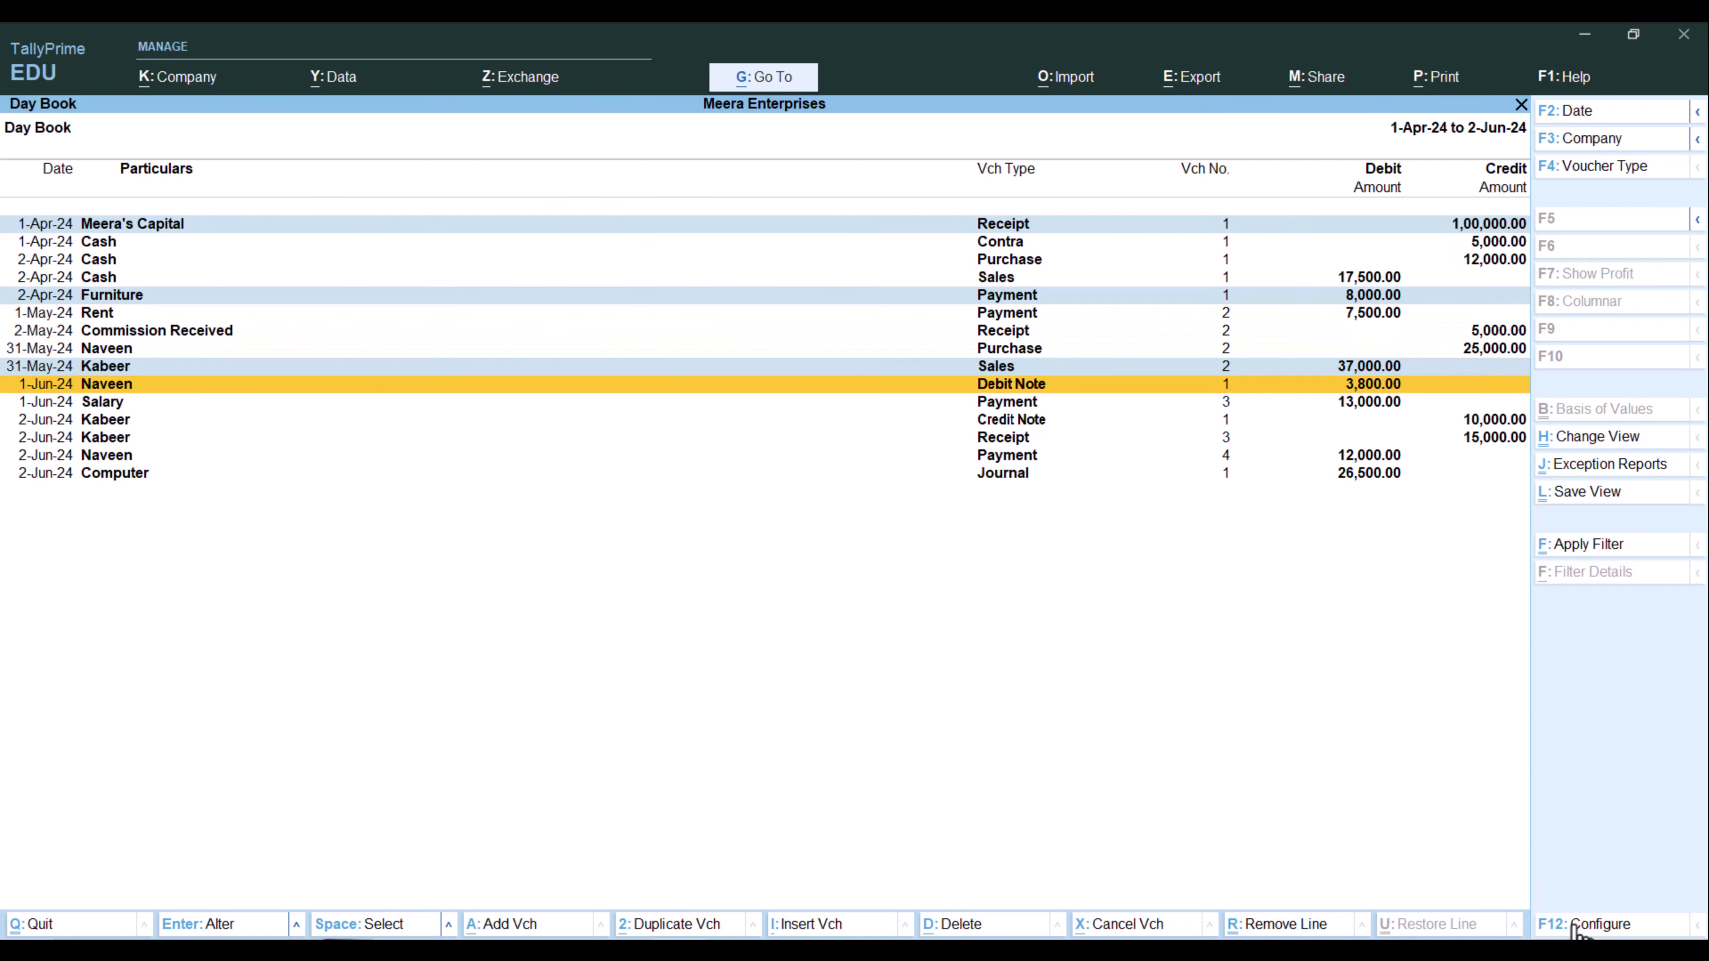
key(space)
key(Down)
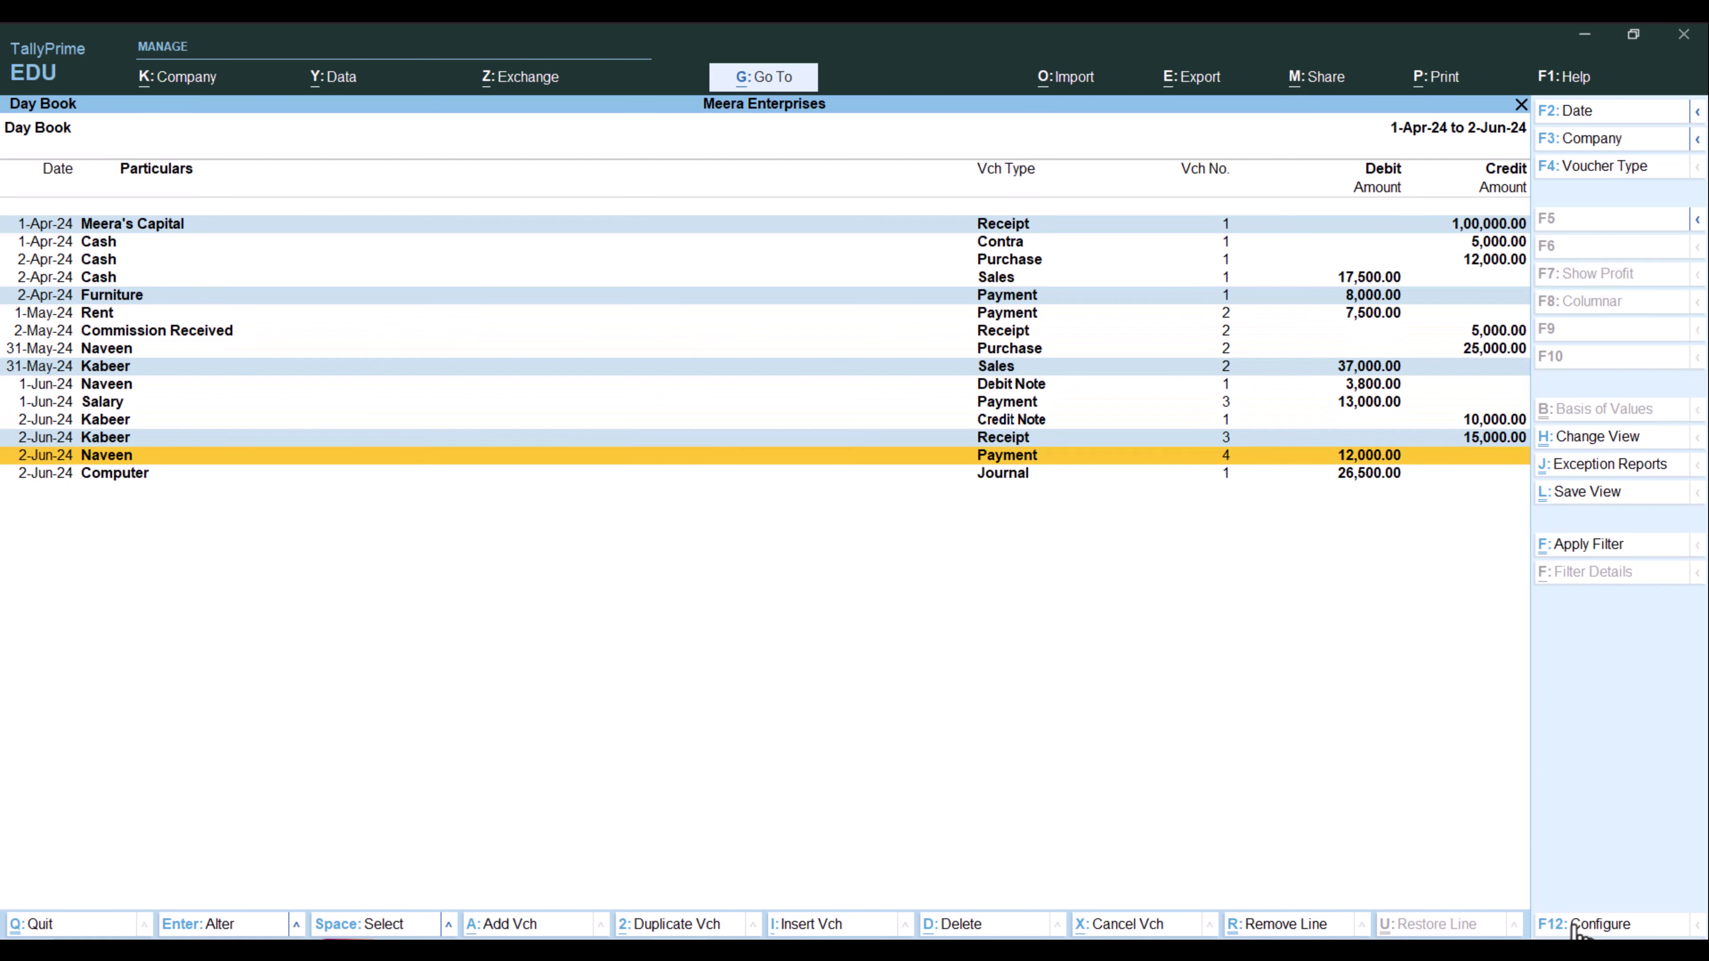
key(space)
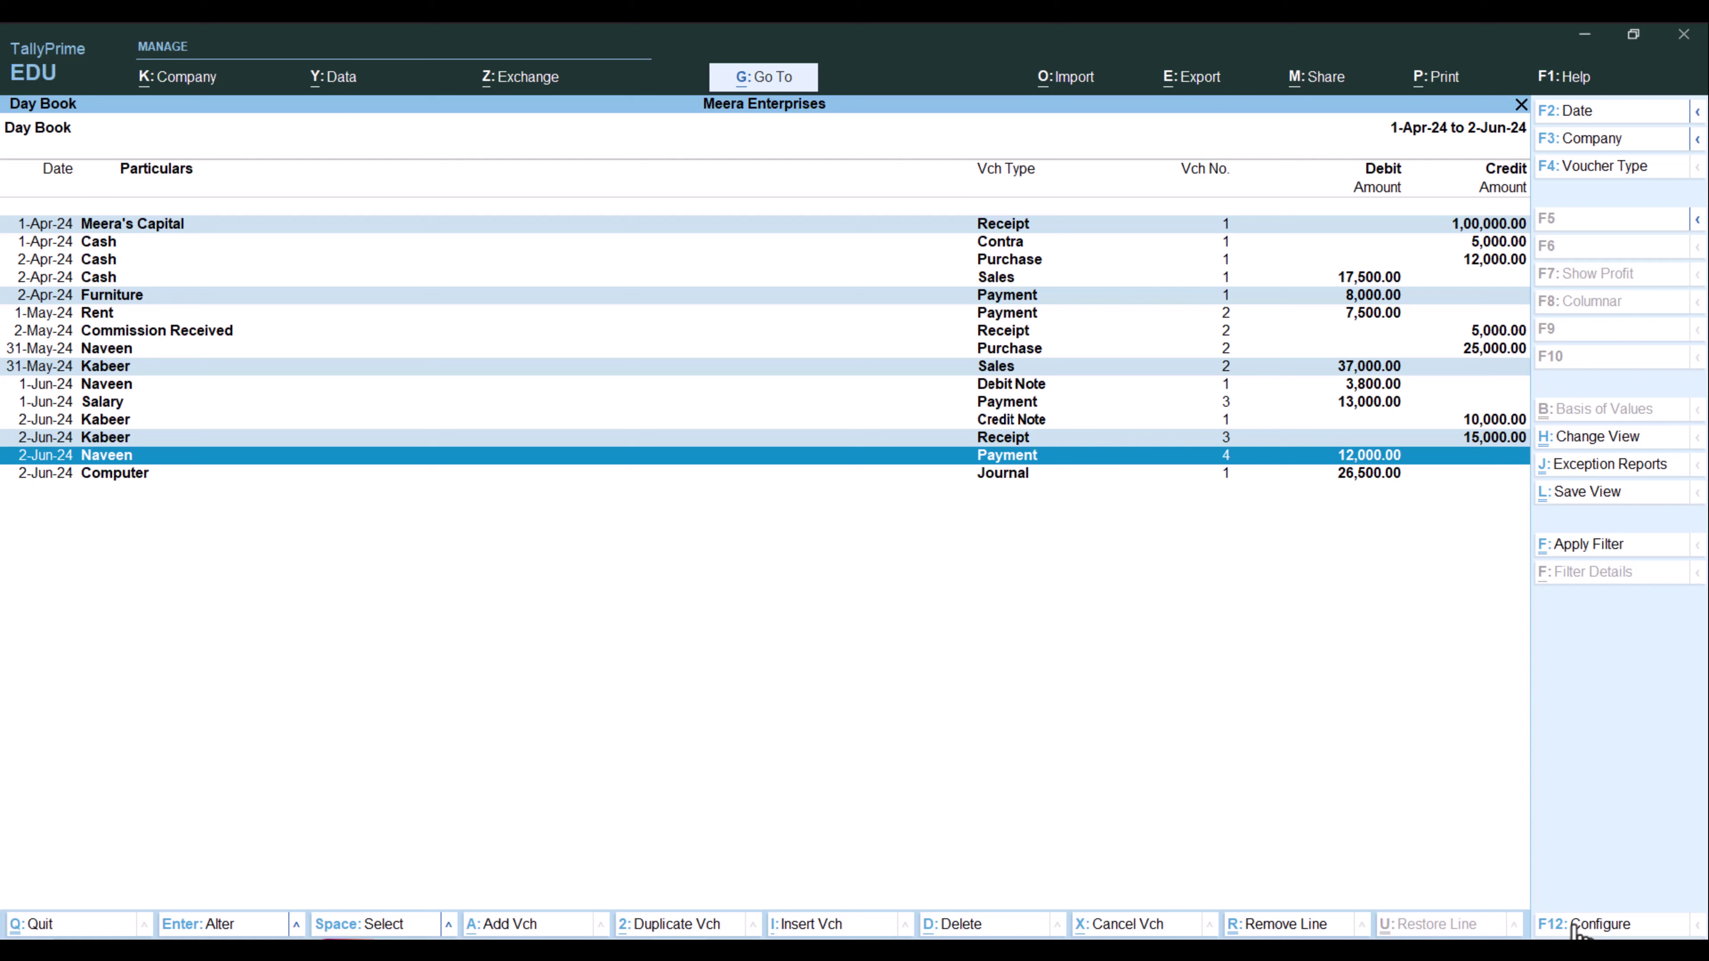
- Unmark all the marked Day Book lines, from the 2-Jun-24 Receipt and Payment up to the capital receipt
key(Up)
key(space)
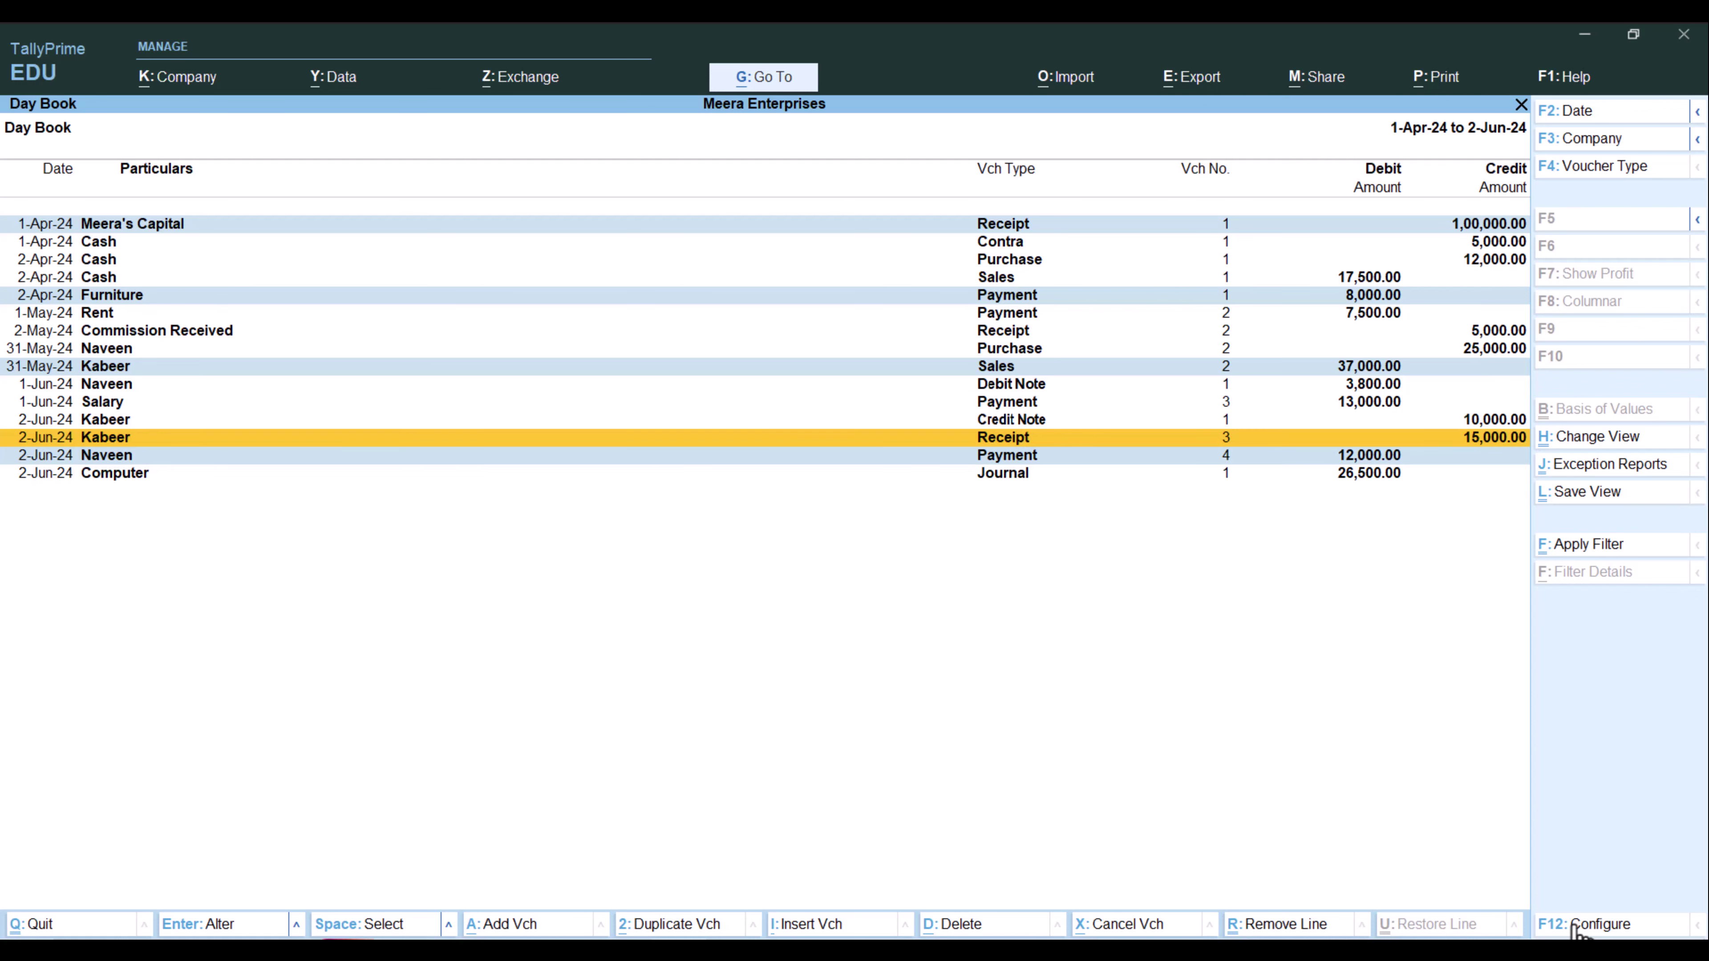
key(Down)
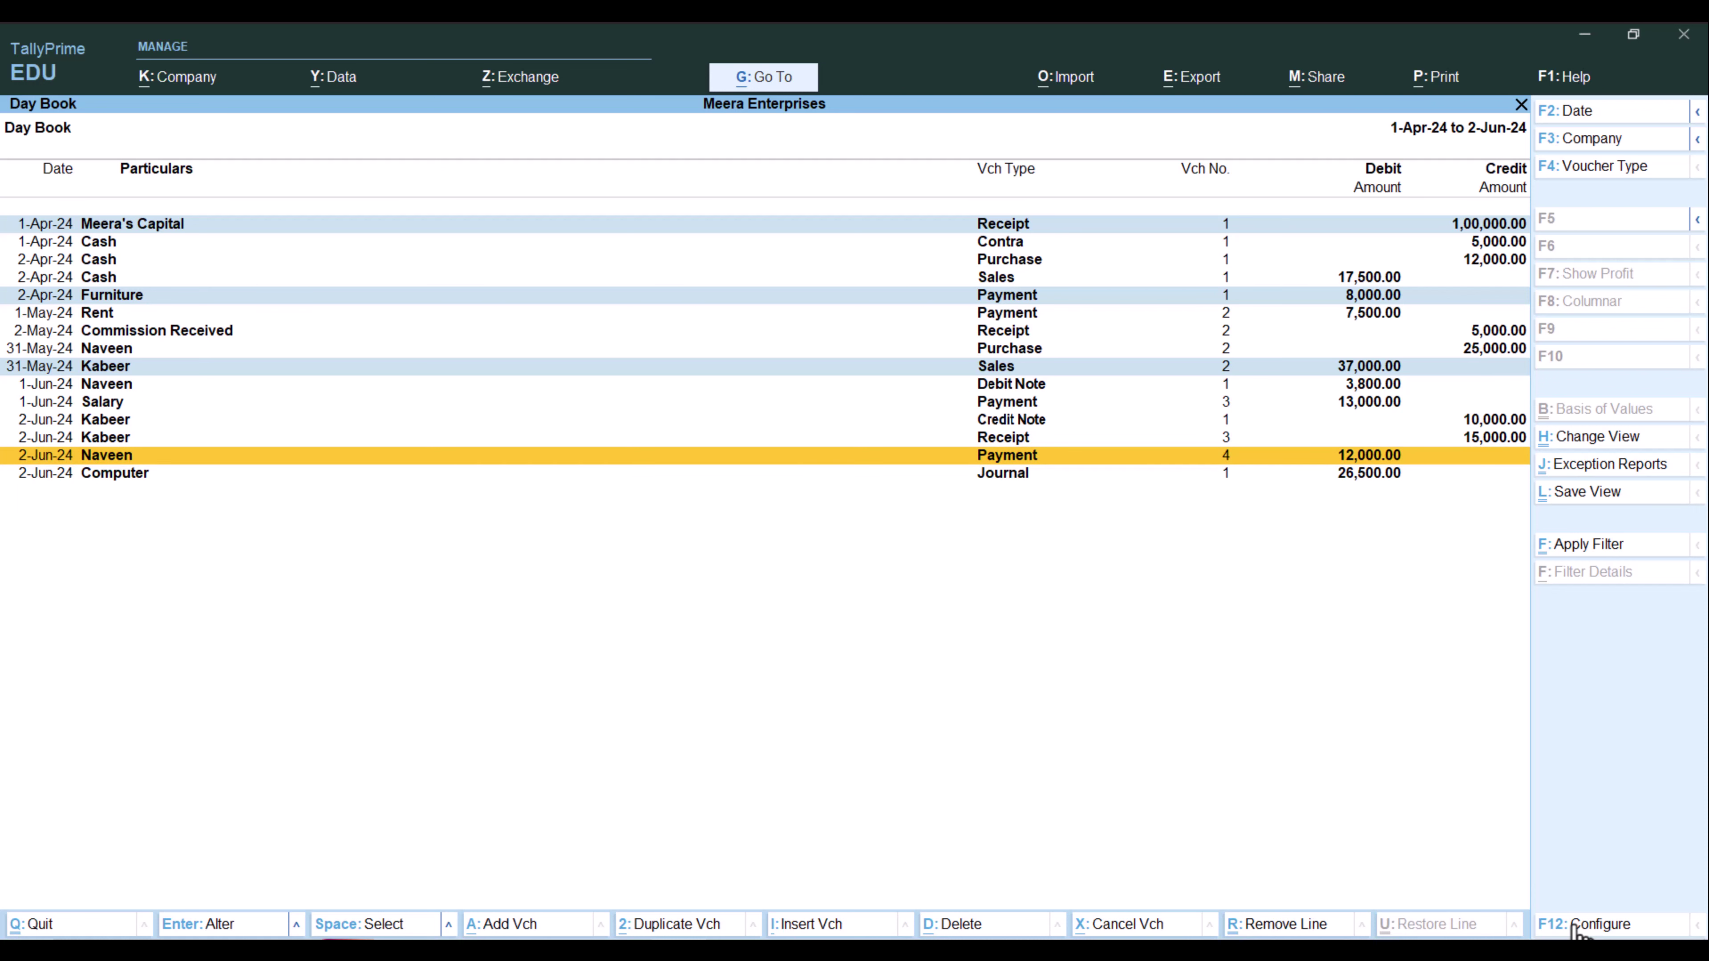
key(Up)
key(Up)
key(Up)
key(Up)
key(Up)
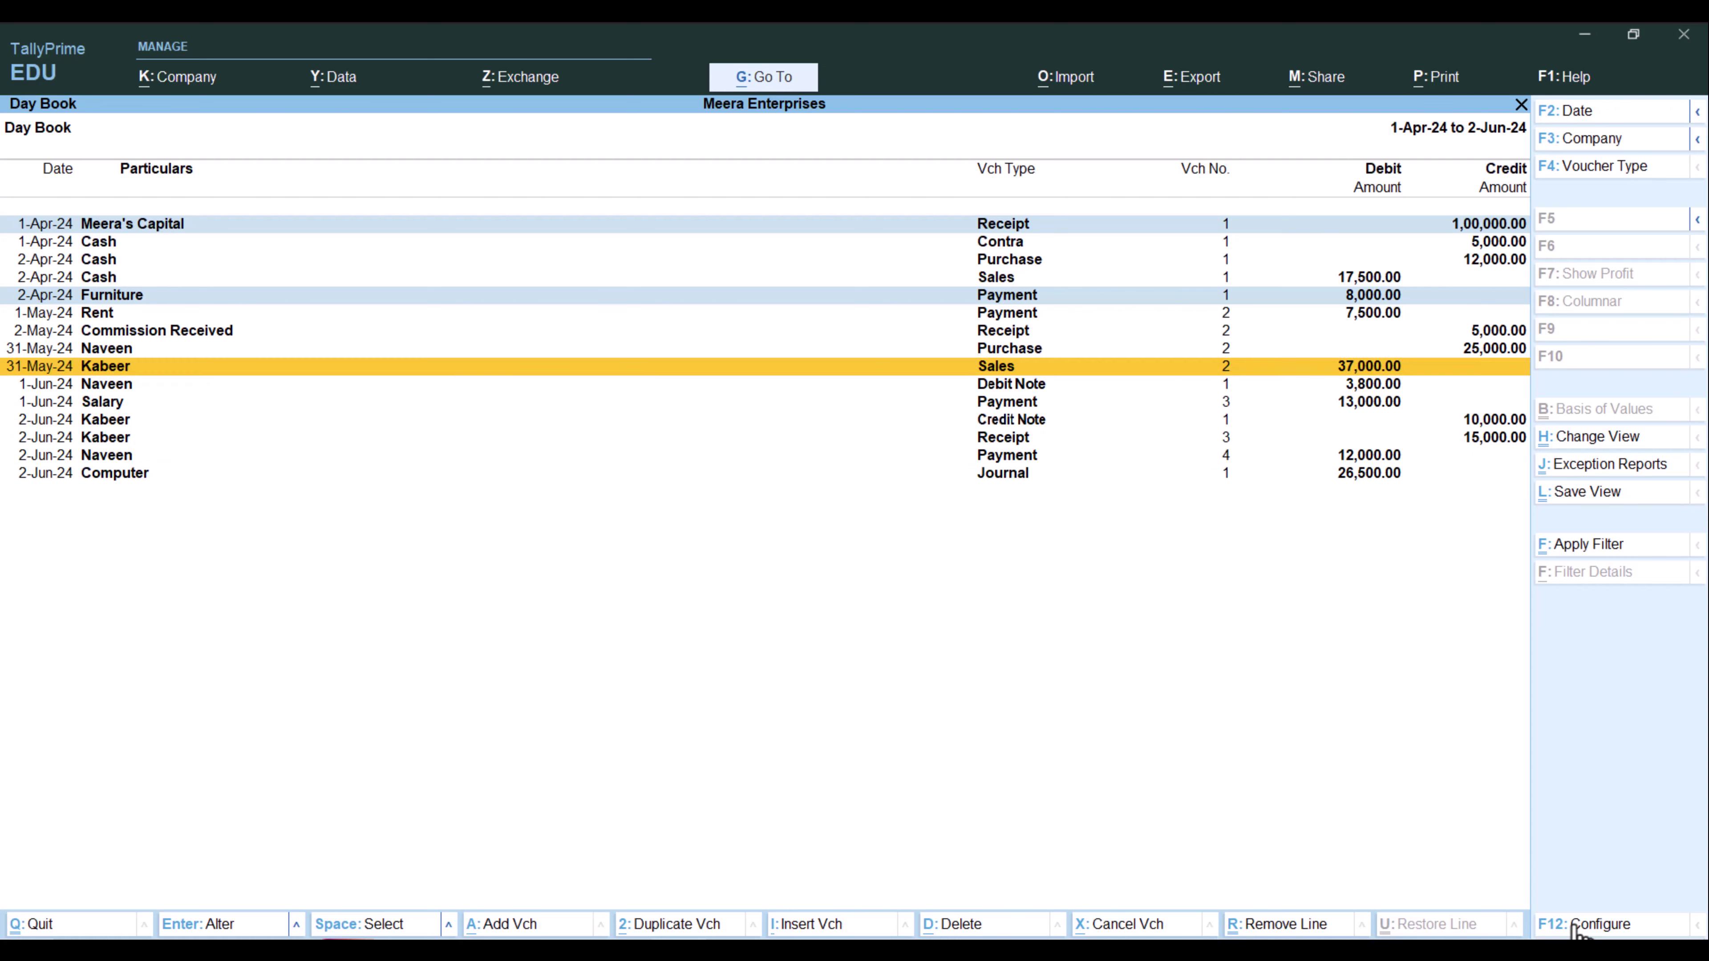
key(Up)
key(Up)
key(Up)
key(Up)
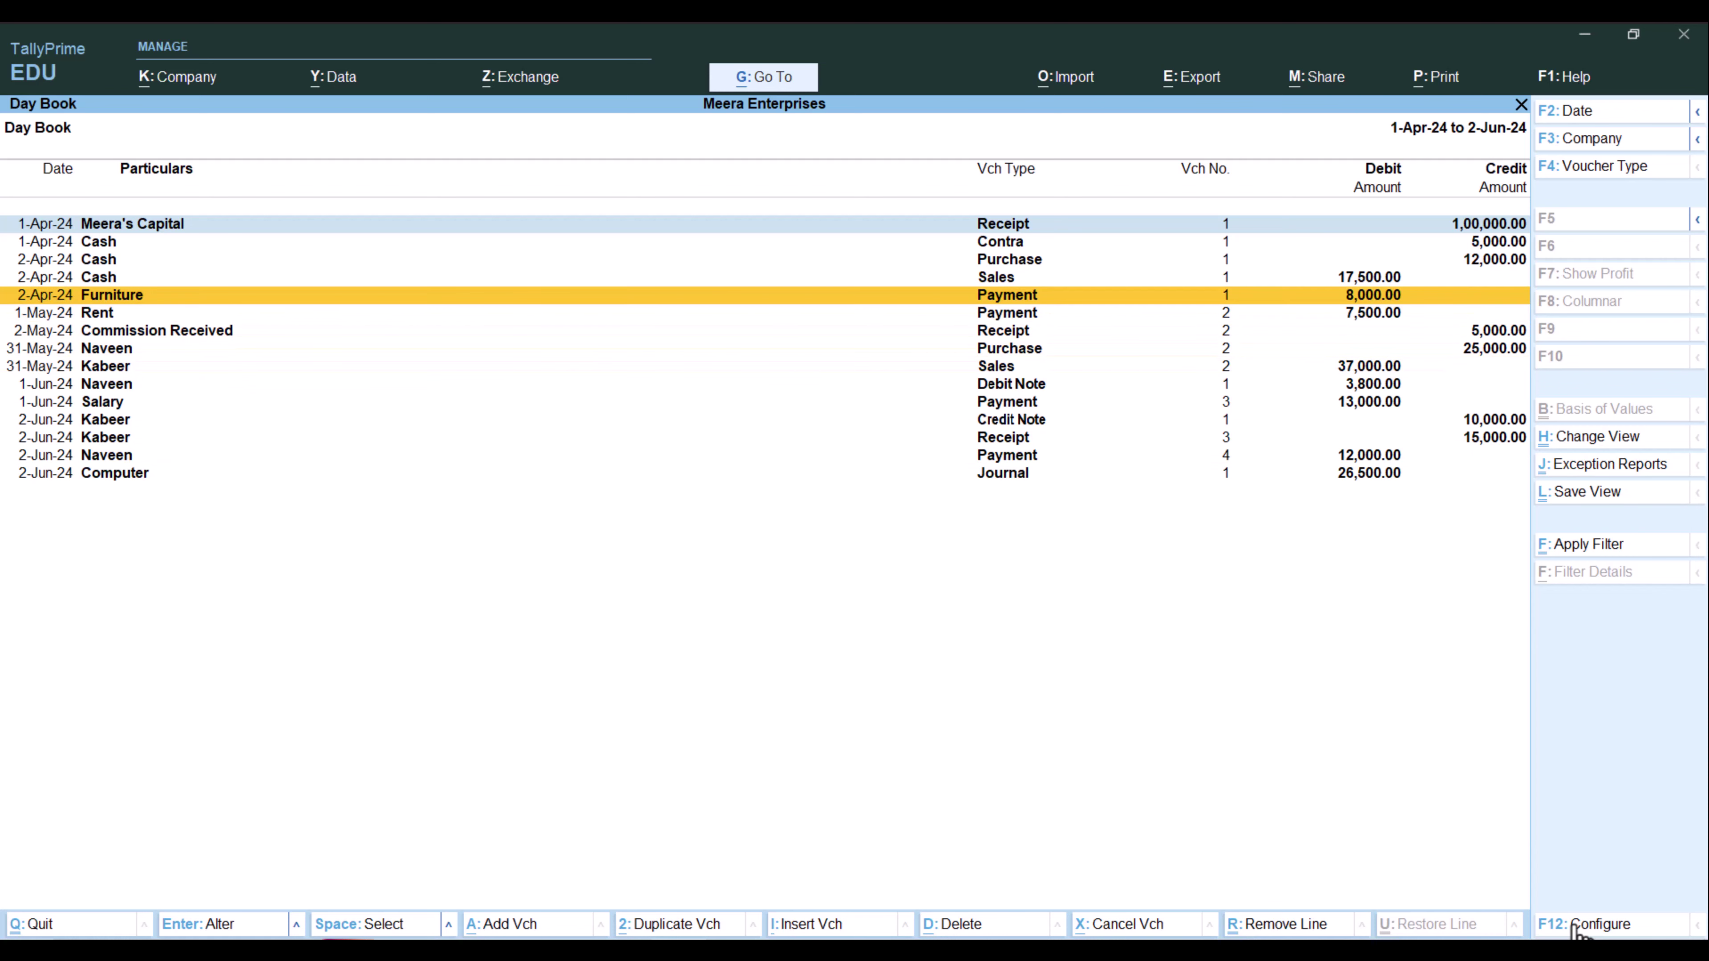
key(Up)
key(Up)
key(Up)
key(Up)
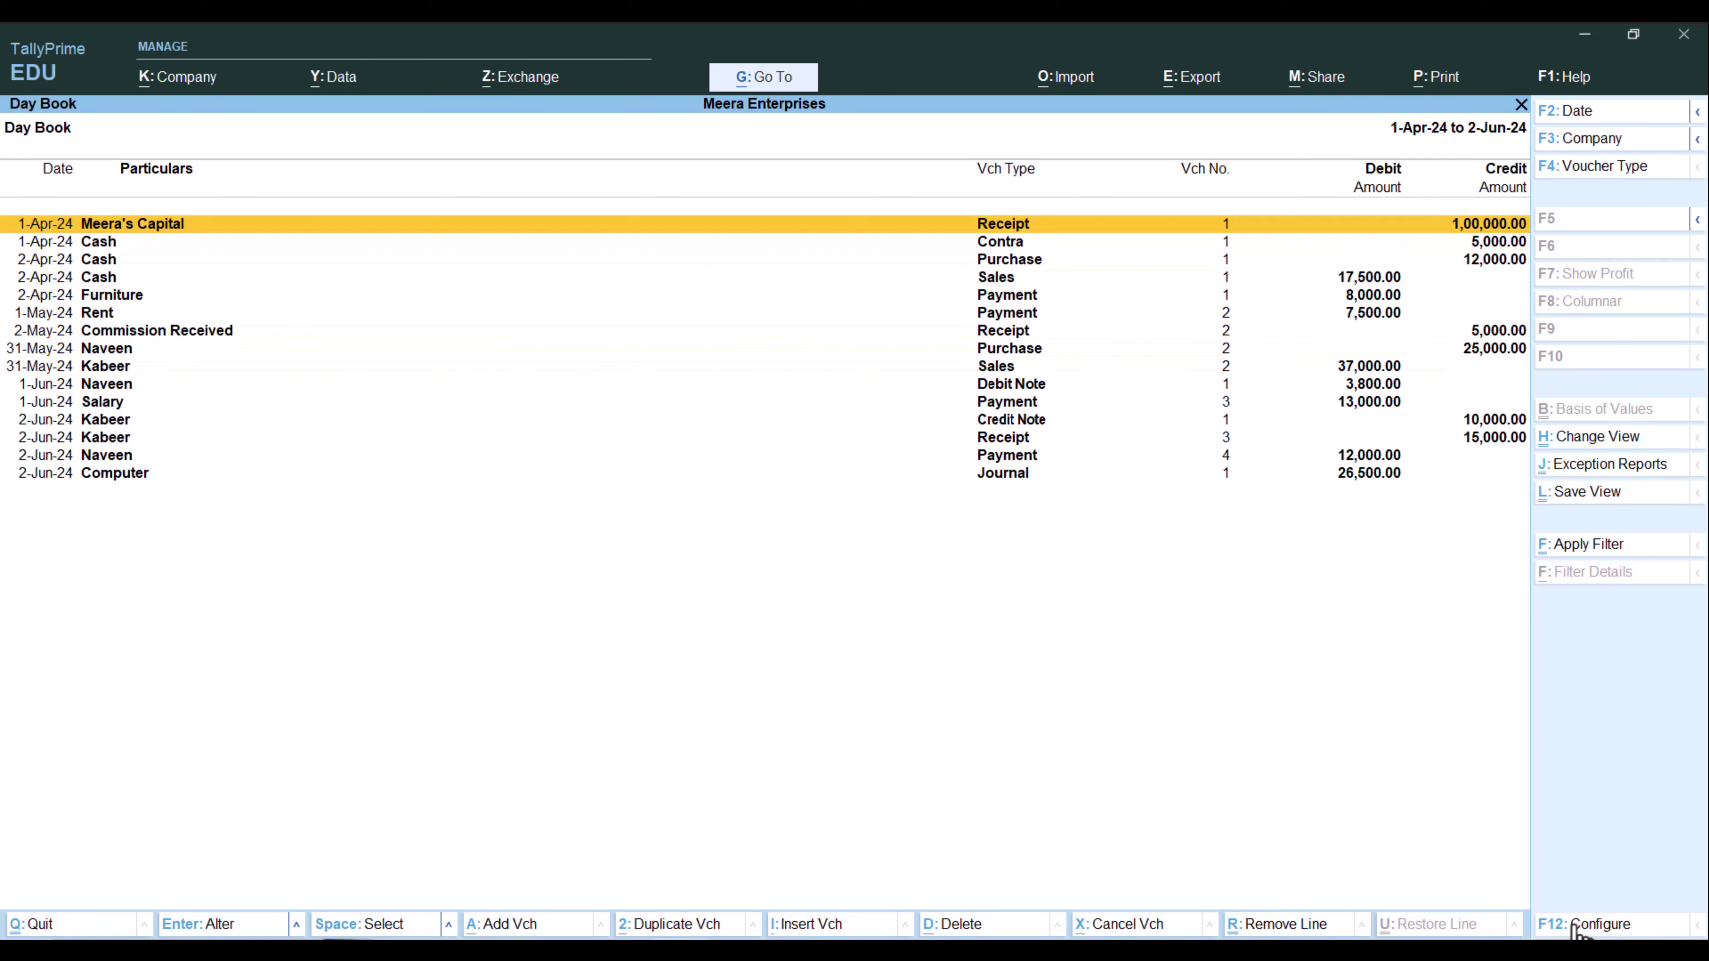
- Start adding a voucher from the 2-Apr-24 Sales line, switch it to Payment and to Receipt, and quit without saving
key(Down)
key(Down)
key(Down)
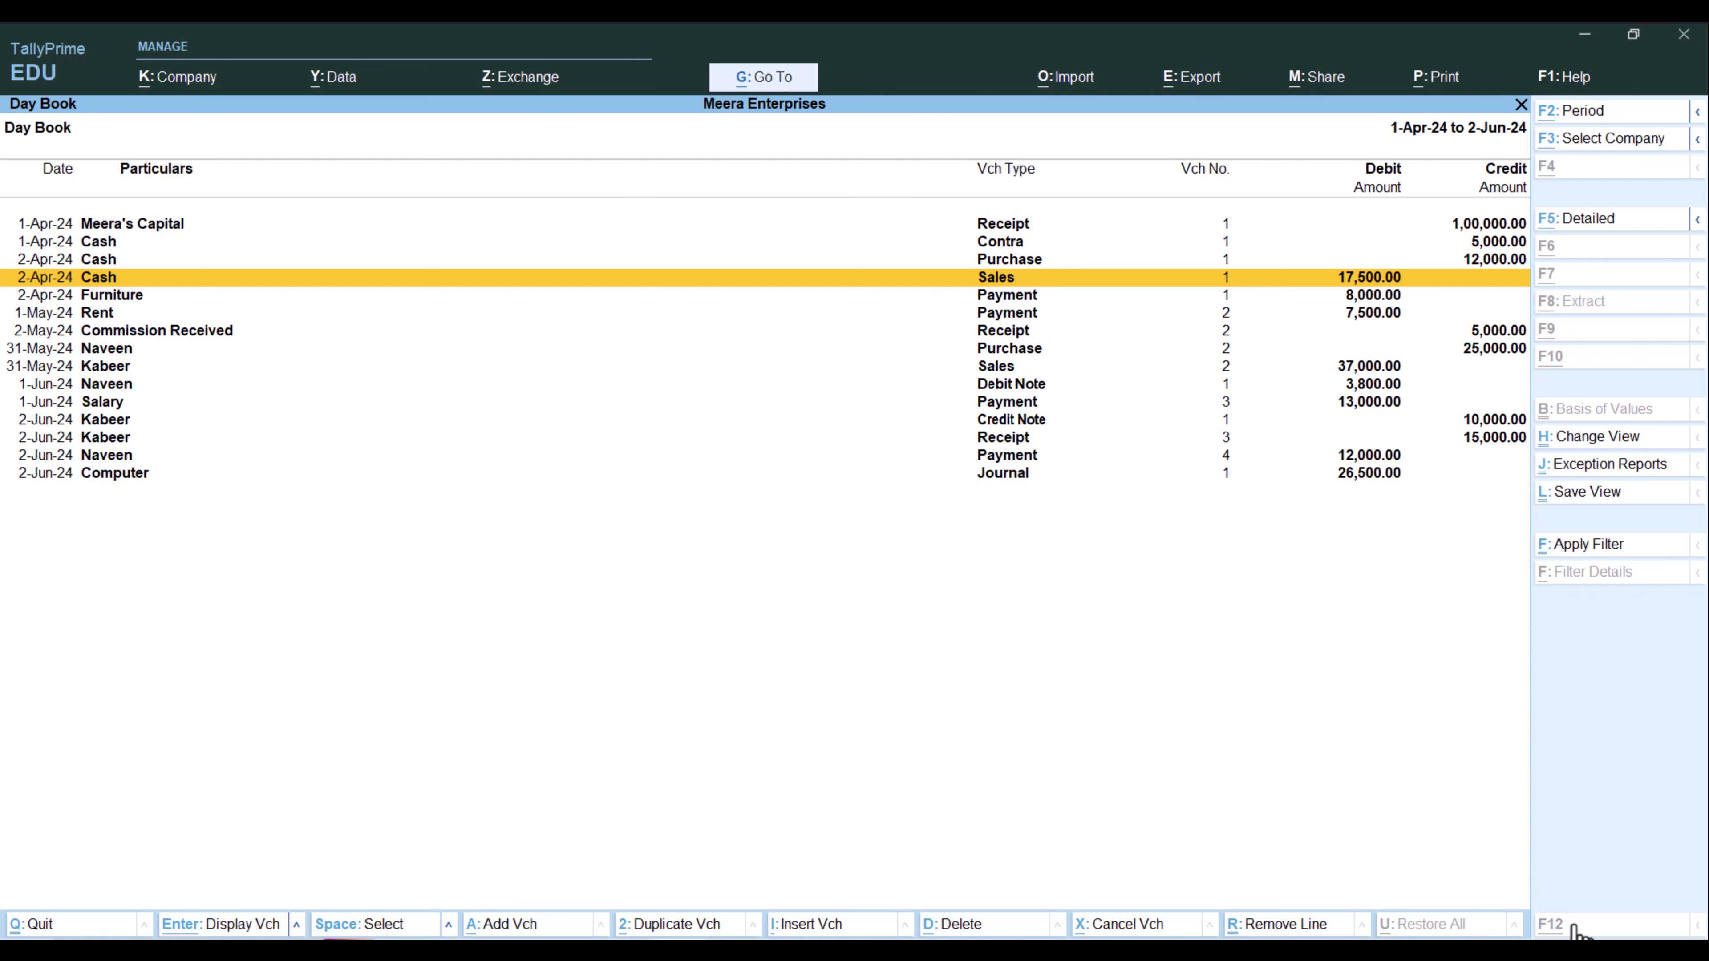
key(alt+a)
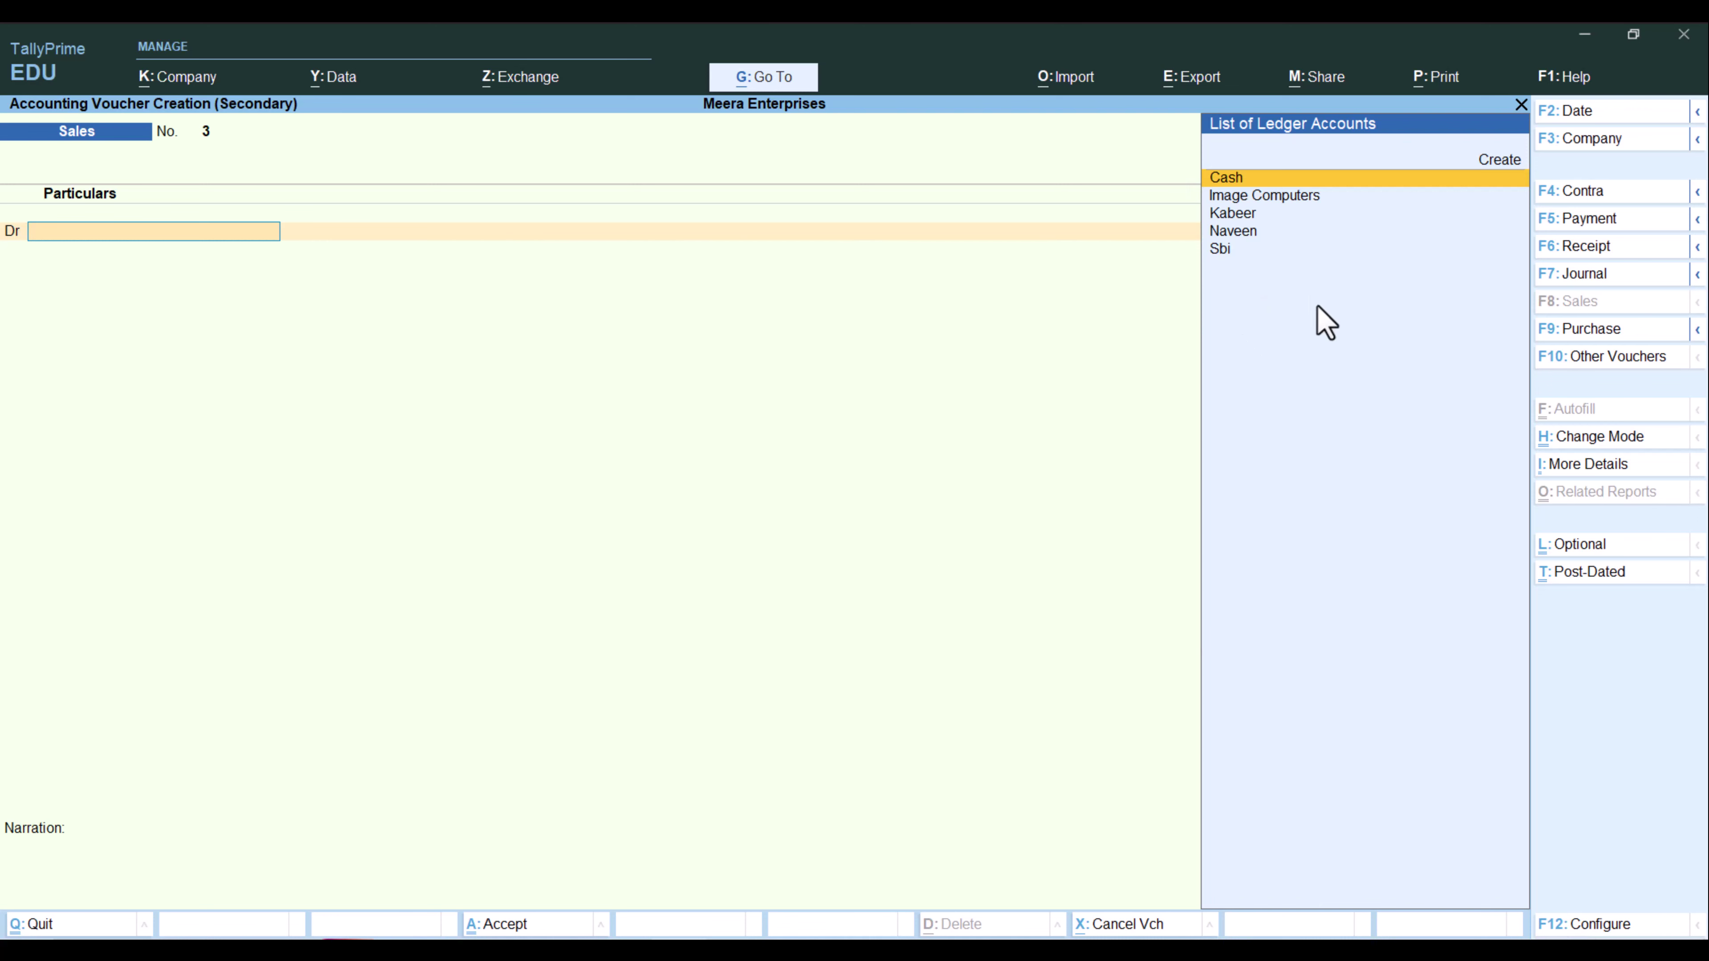
click(1578, 218)
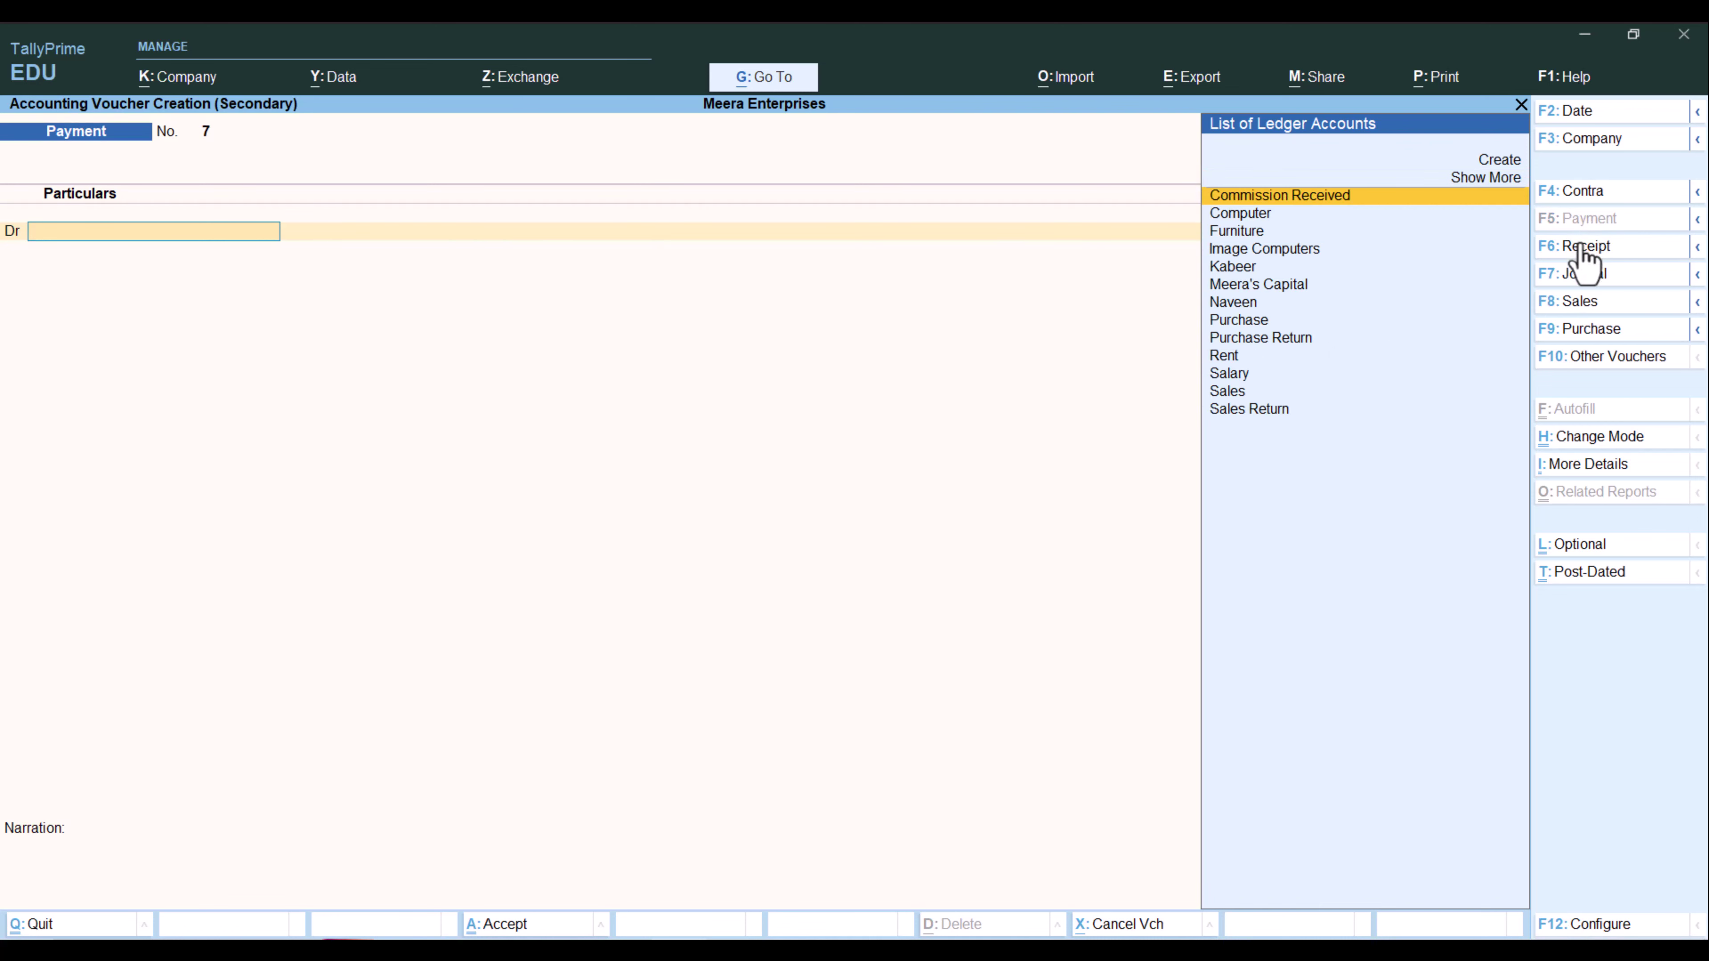
click(1578, 247)
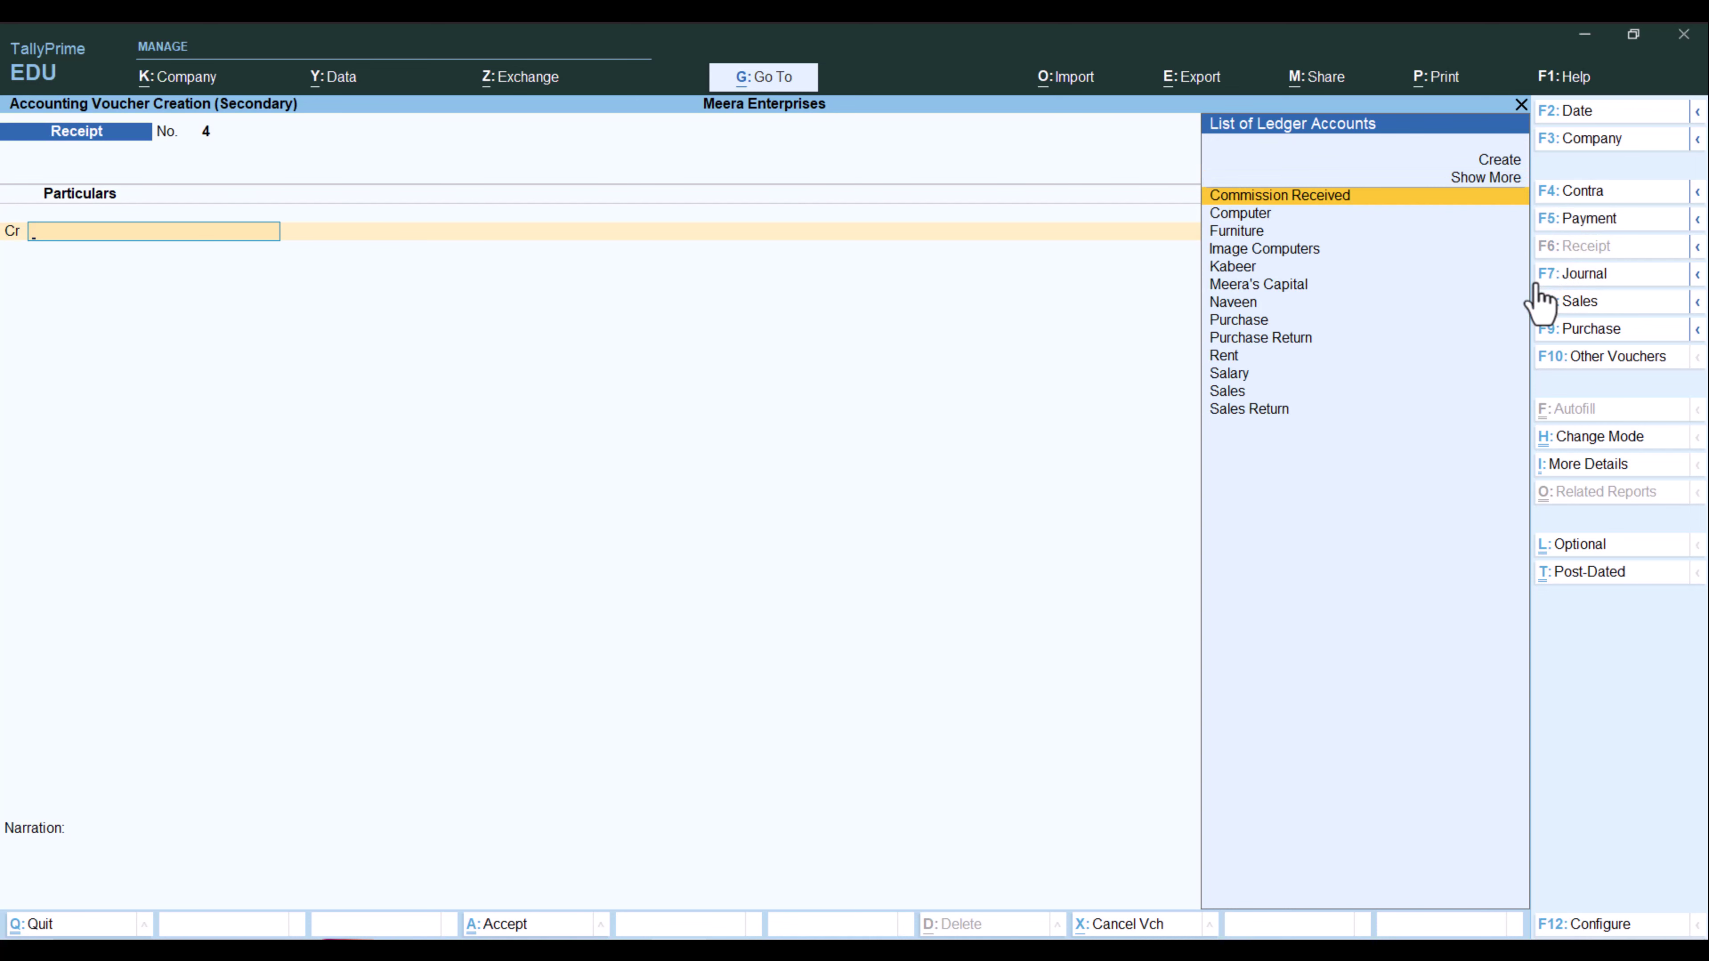
key(Escape)
key(y)
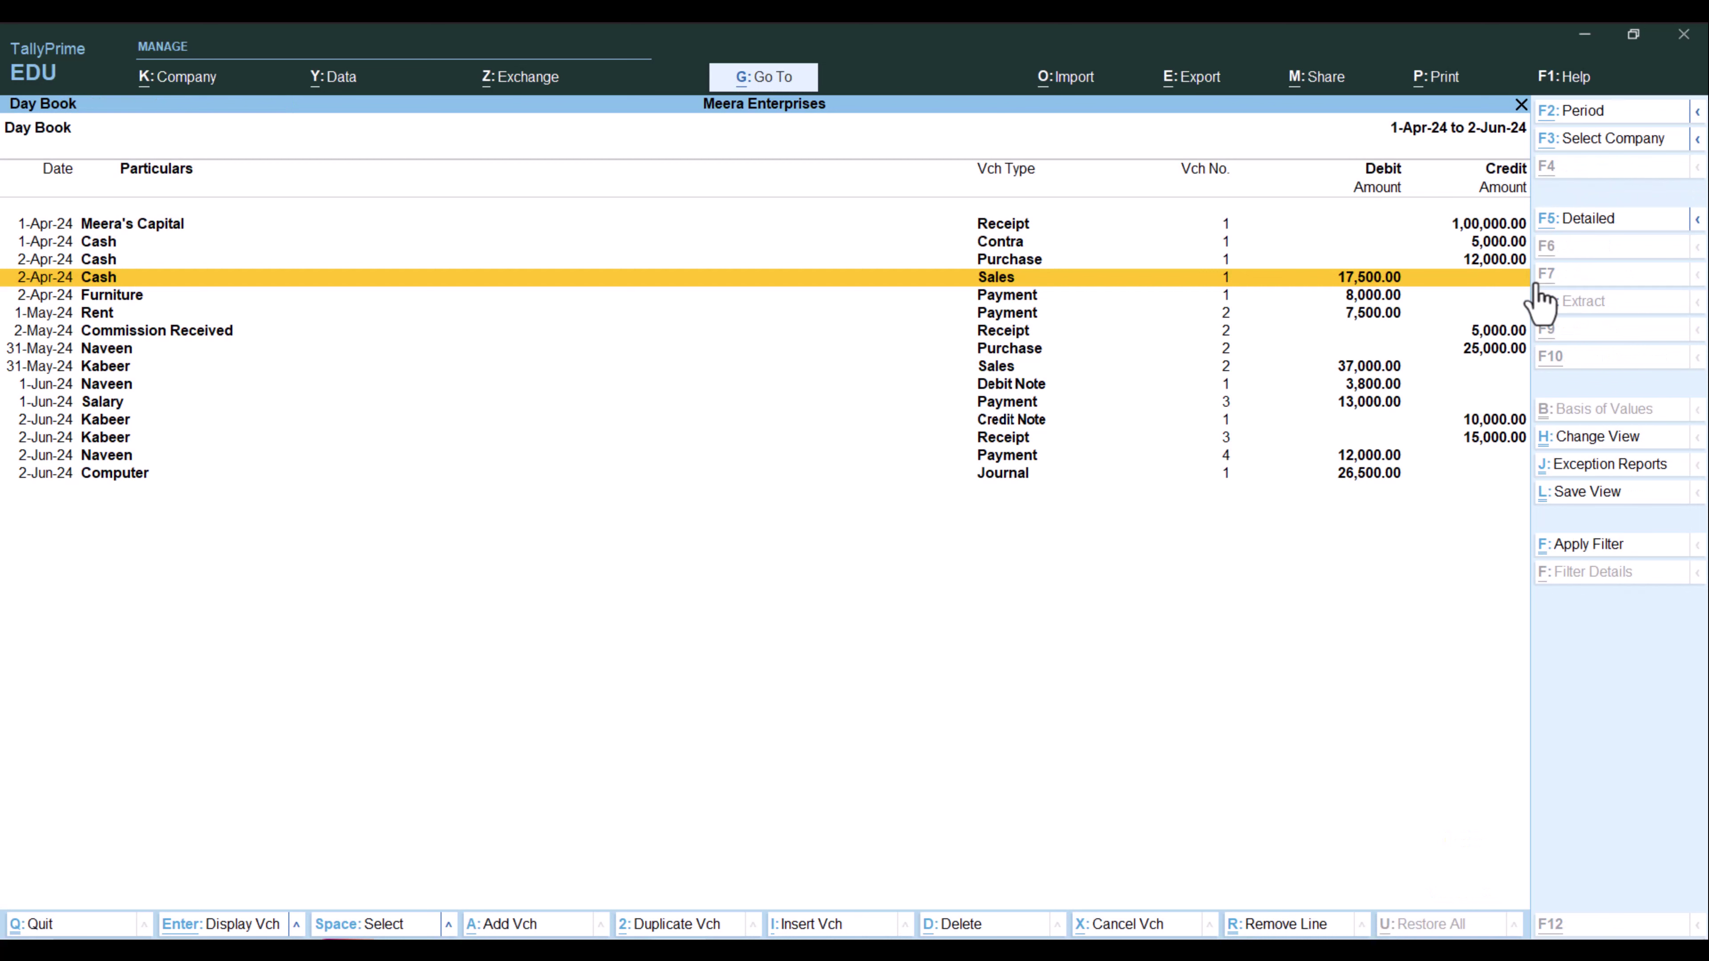
- Open a blank Sales voucher from the 2-Apr-24 Sales line twice, quitting it each time without saving
key(alt+a)
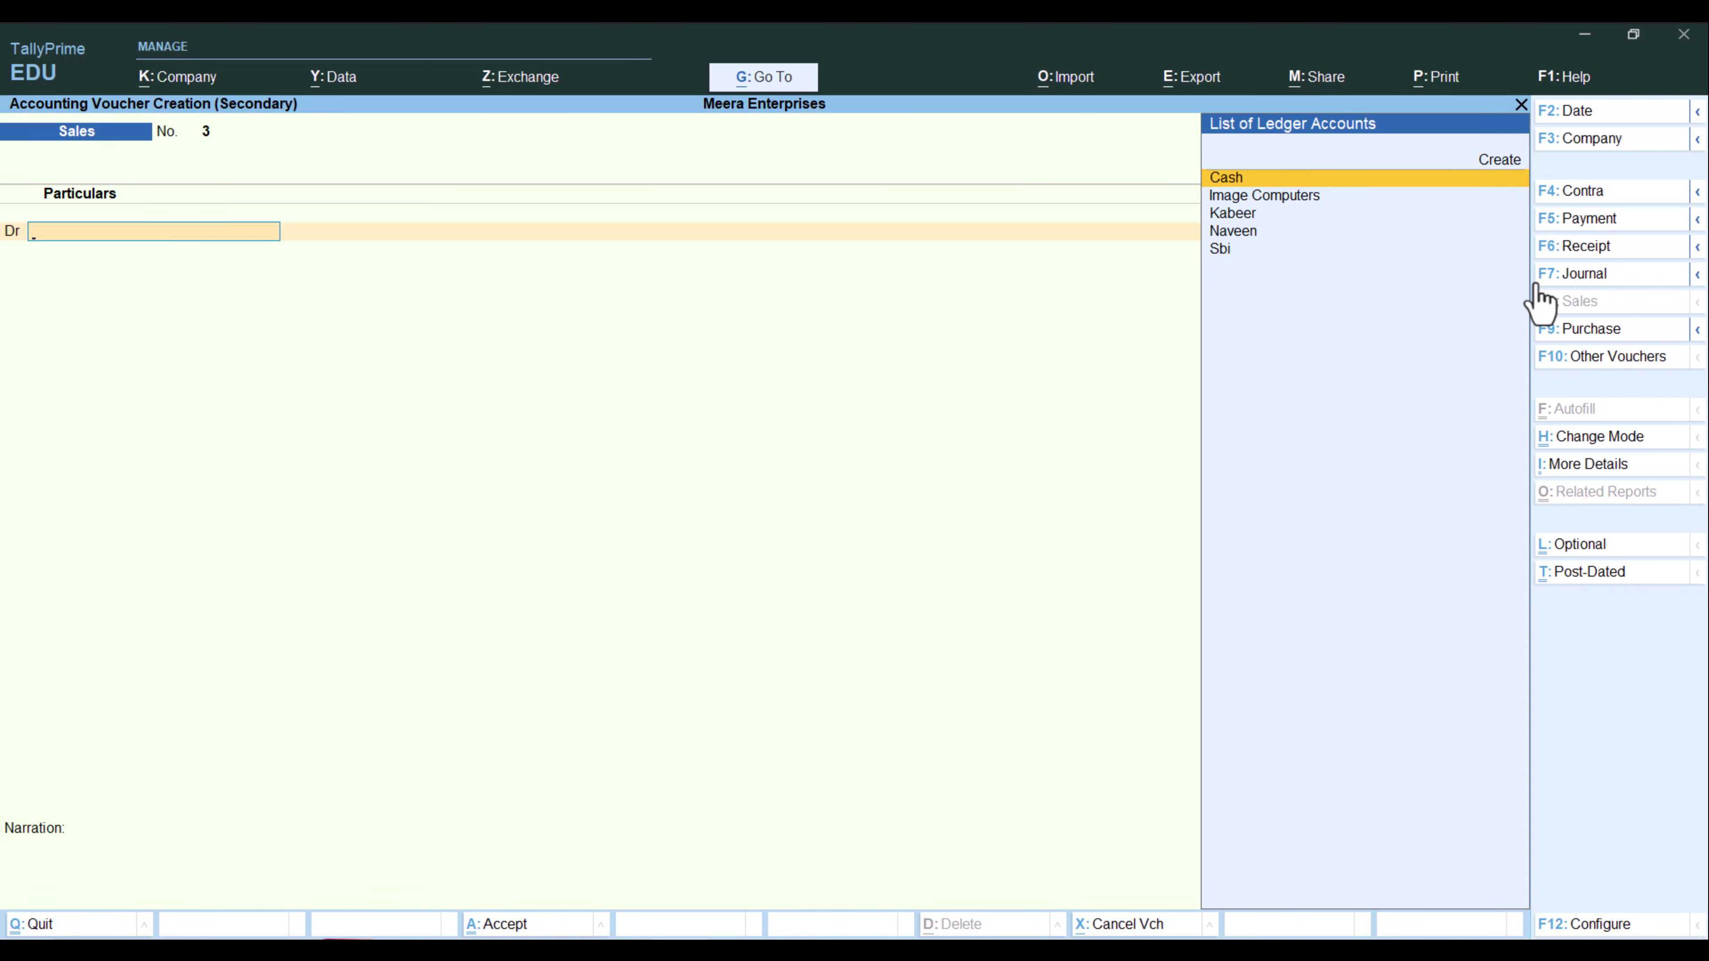
key(Escape)
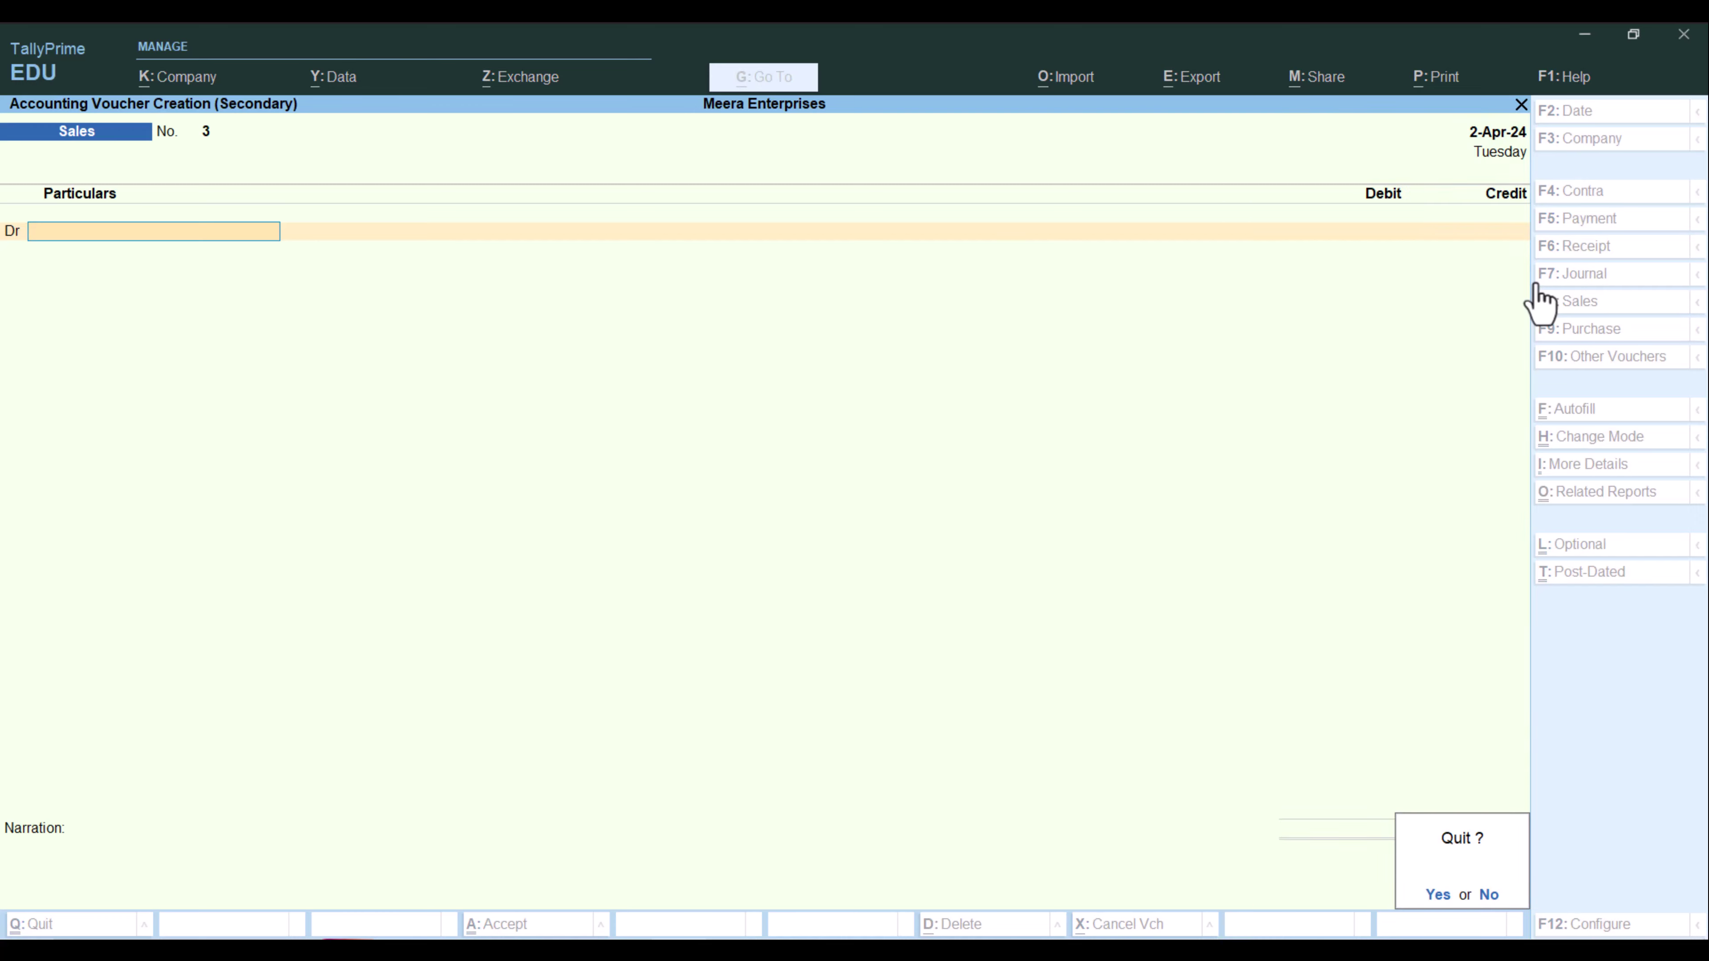
key(y)
key(alt)
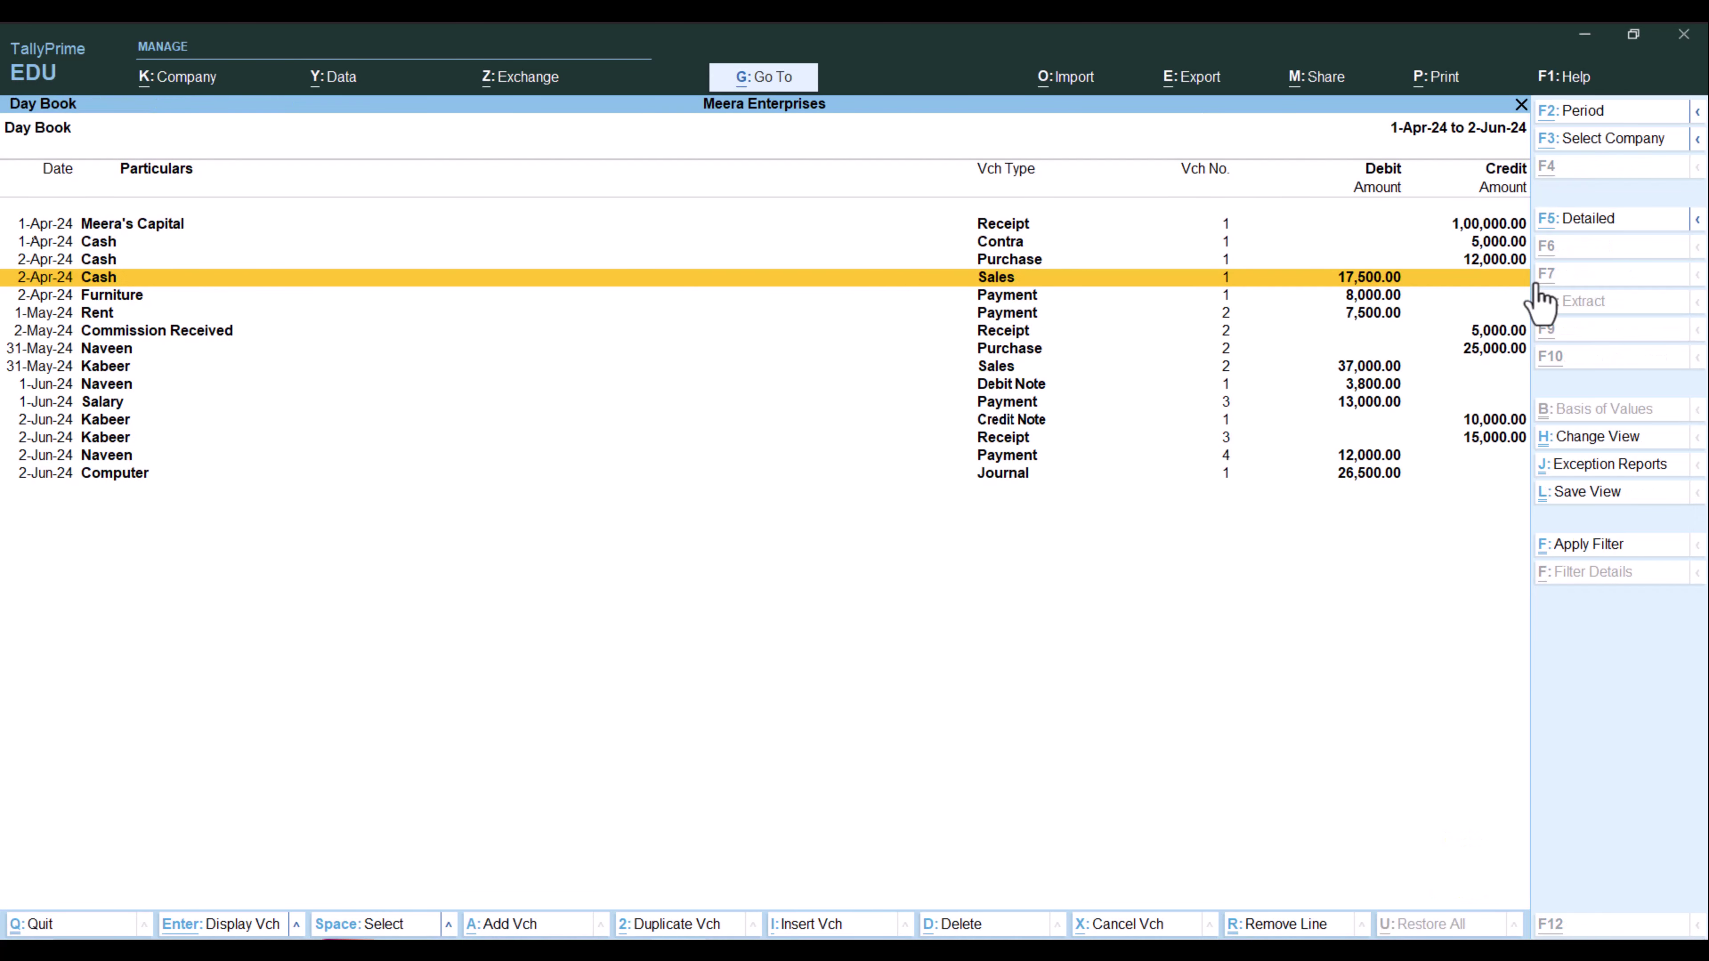
key(alt+a)
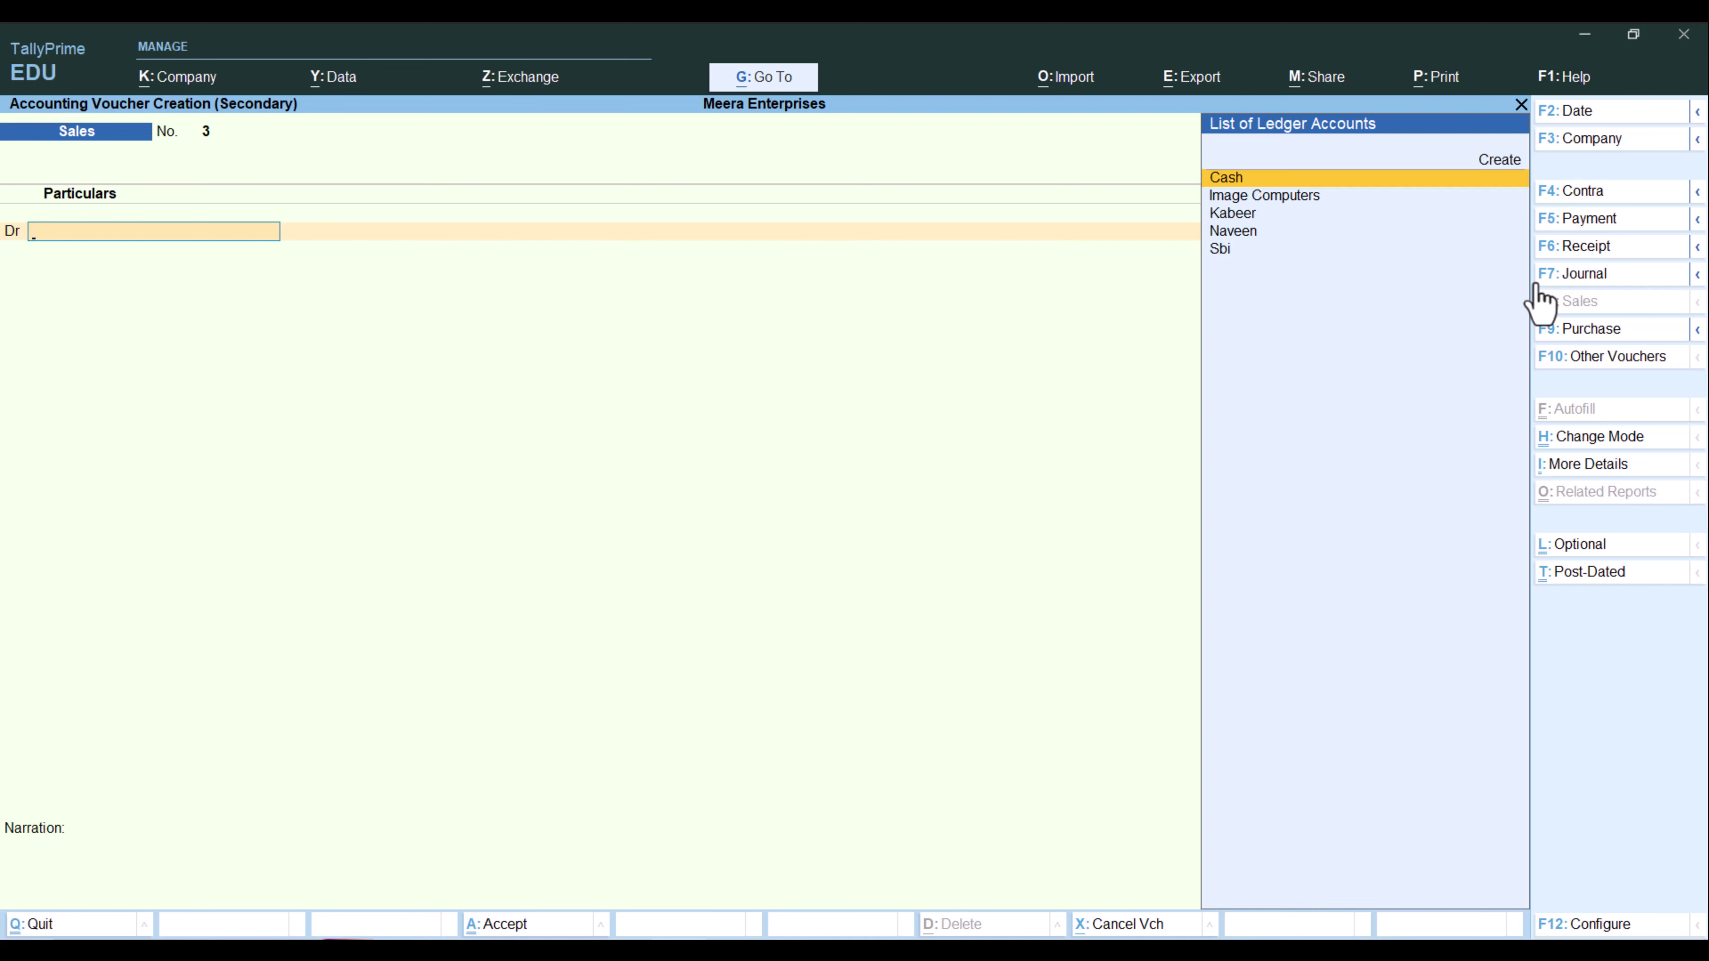
key(Escape)
key(y)
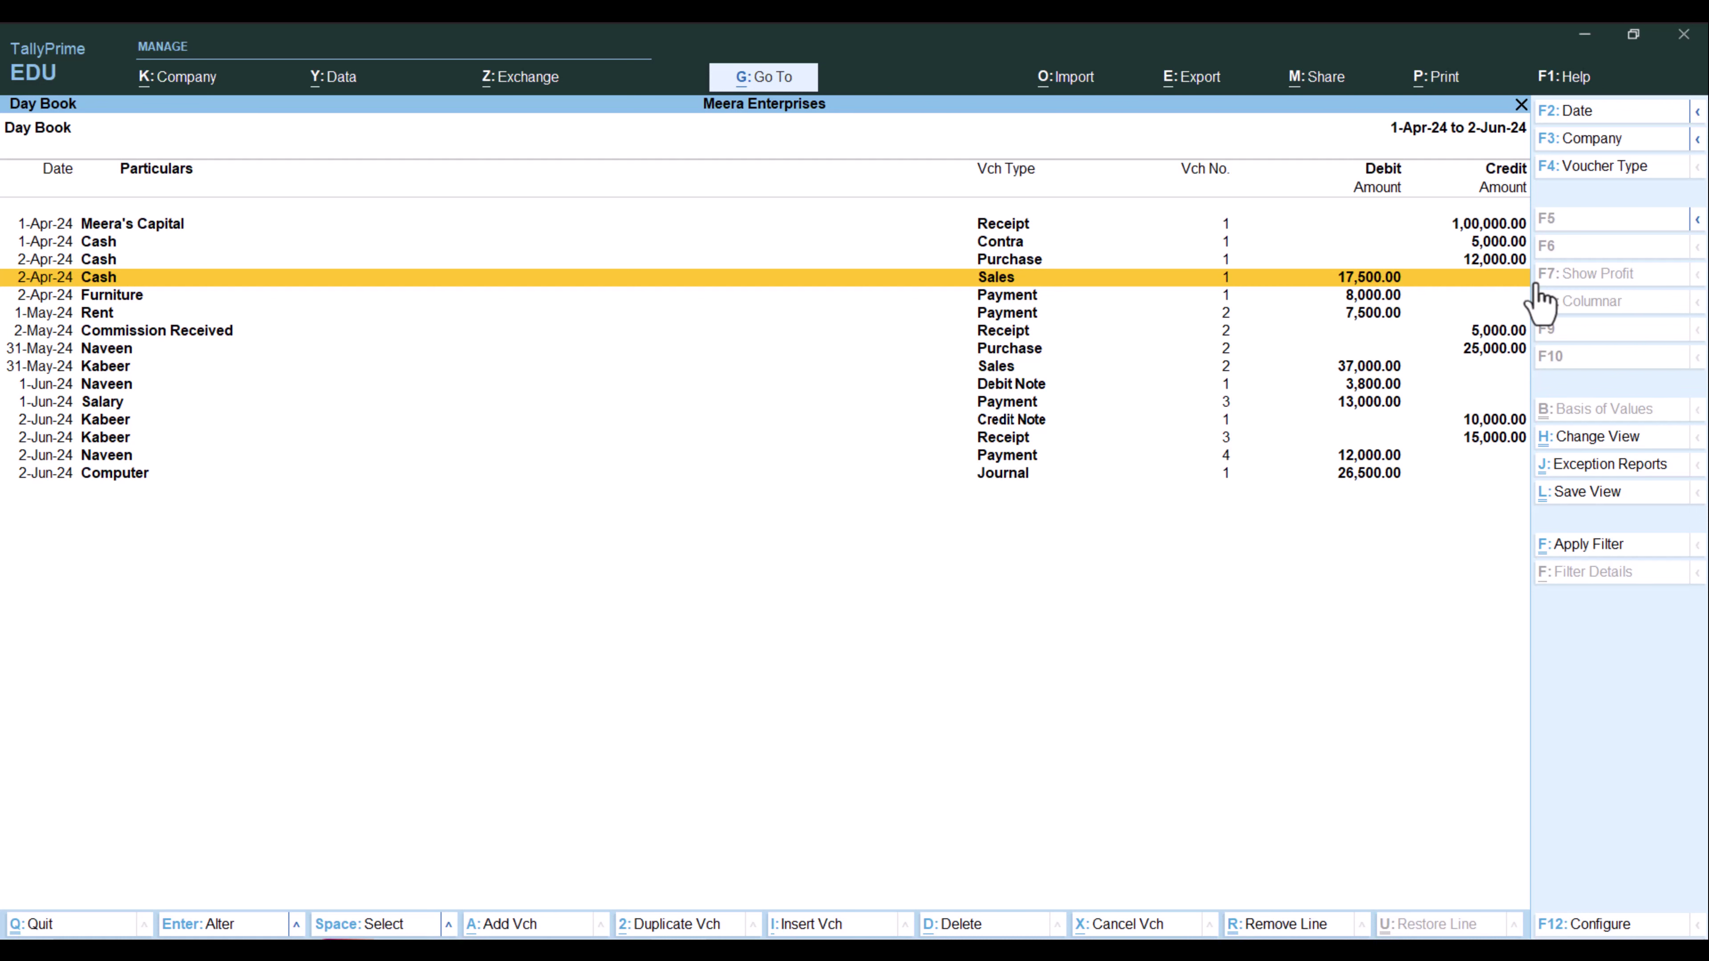
- Duplicate the 2-Jun-24 Computer Journal voucher at the end of the Day Book
key(Down)
key(Down)
key(Down)
key(Down)
key(Down)
key(Down)
key(Down)
key(Down)
key(Down)
key(Down)
key(Down)
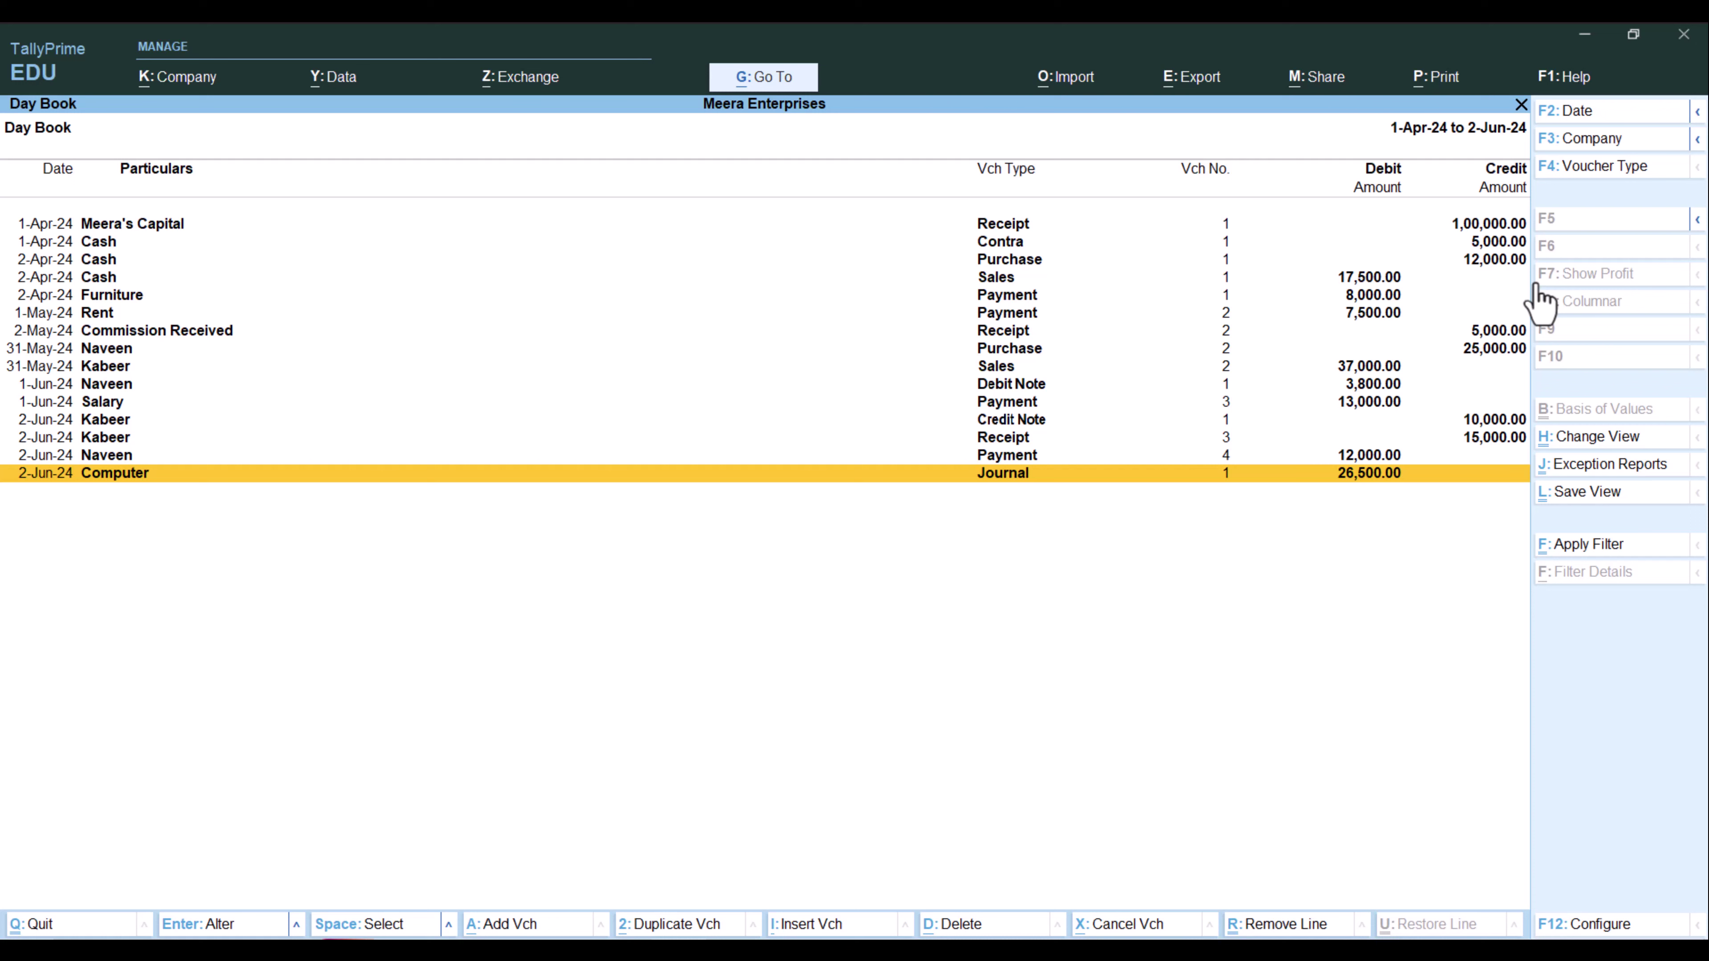
key(alt)
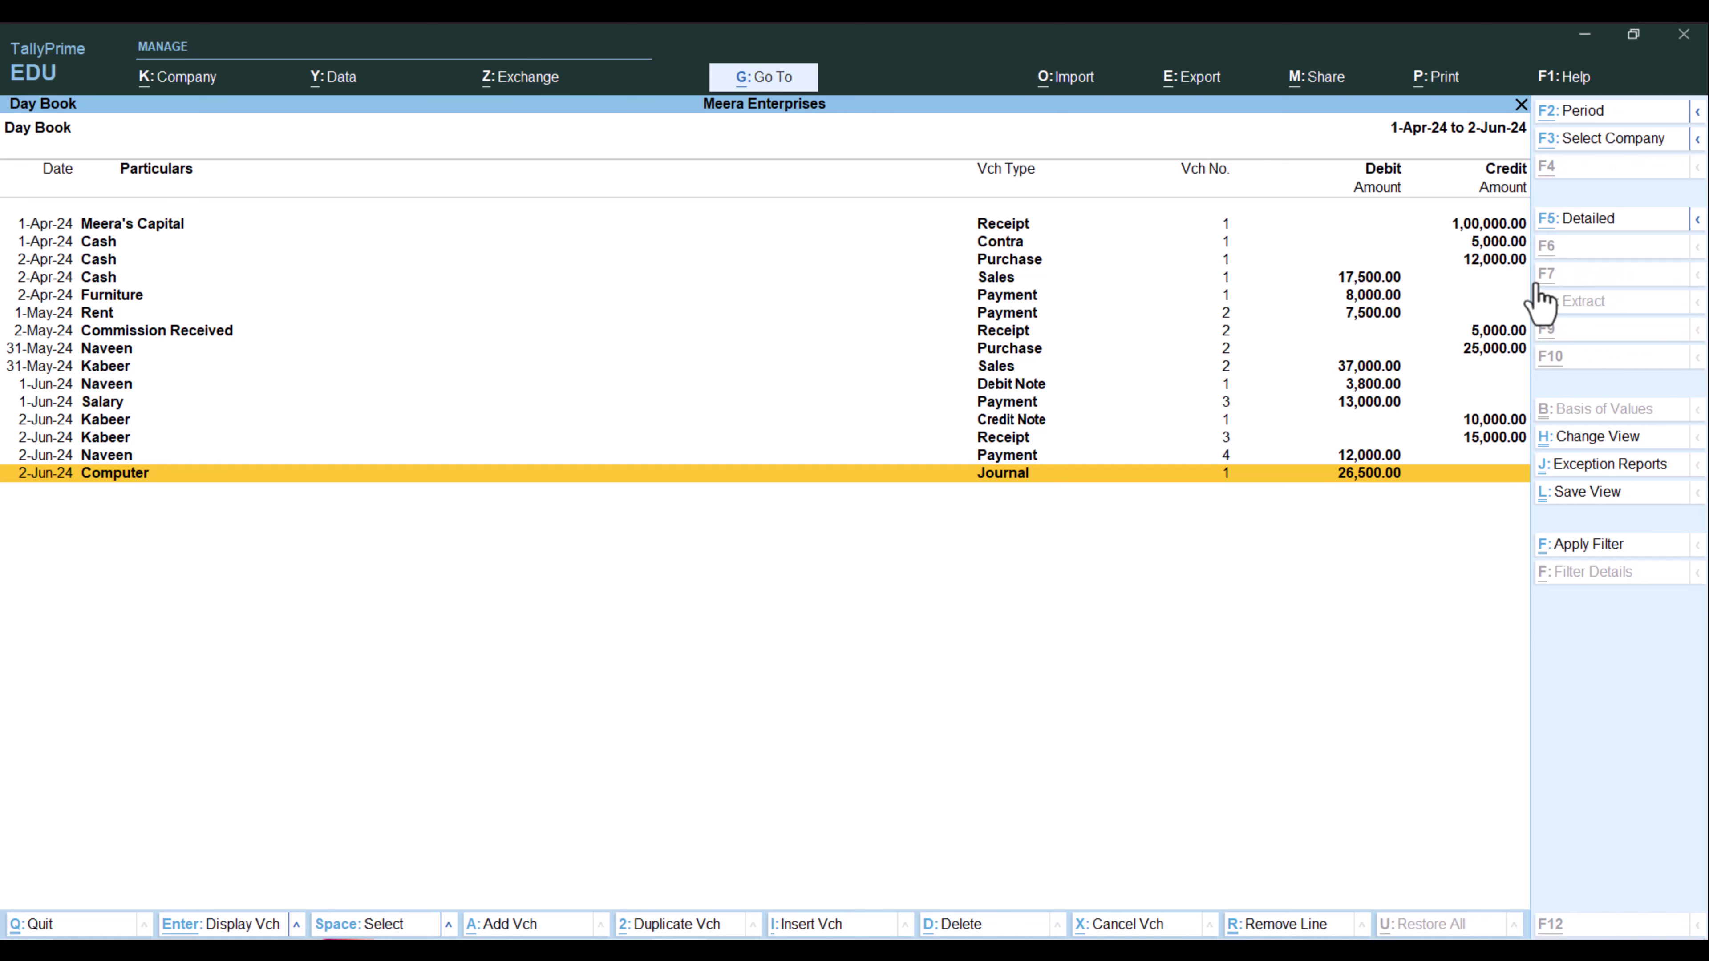
key(alt+2)
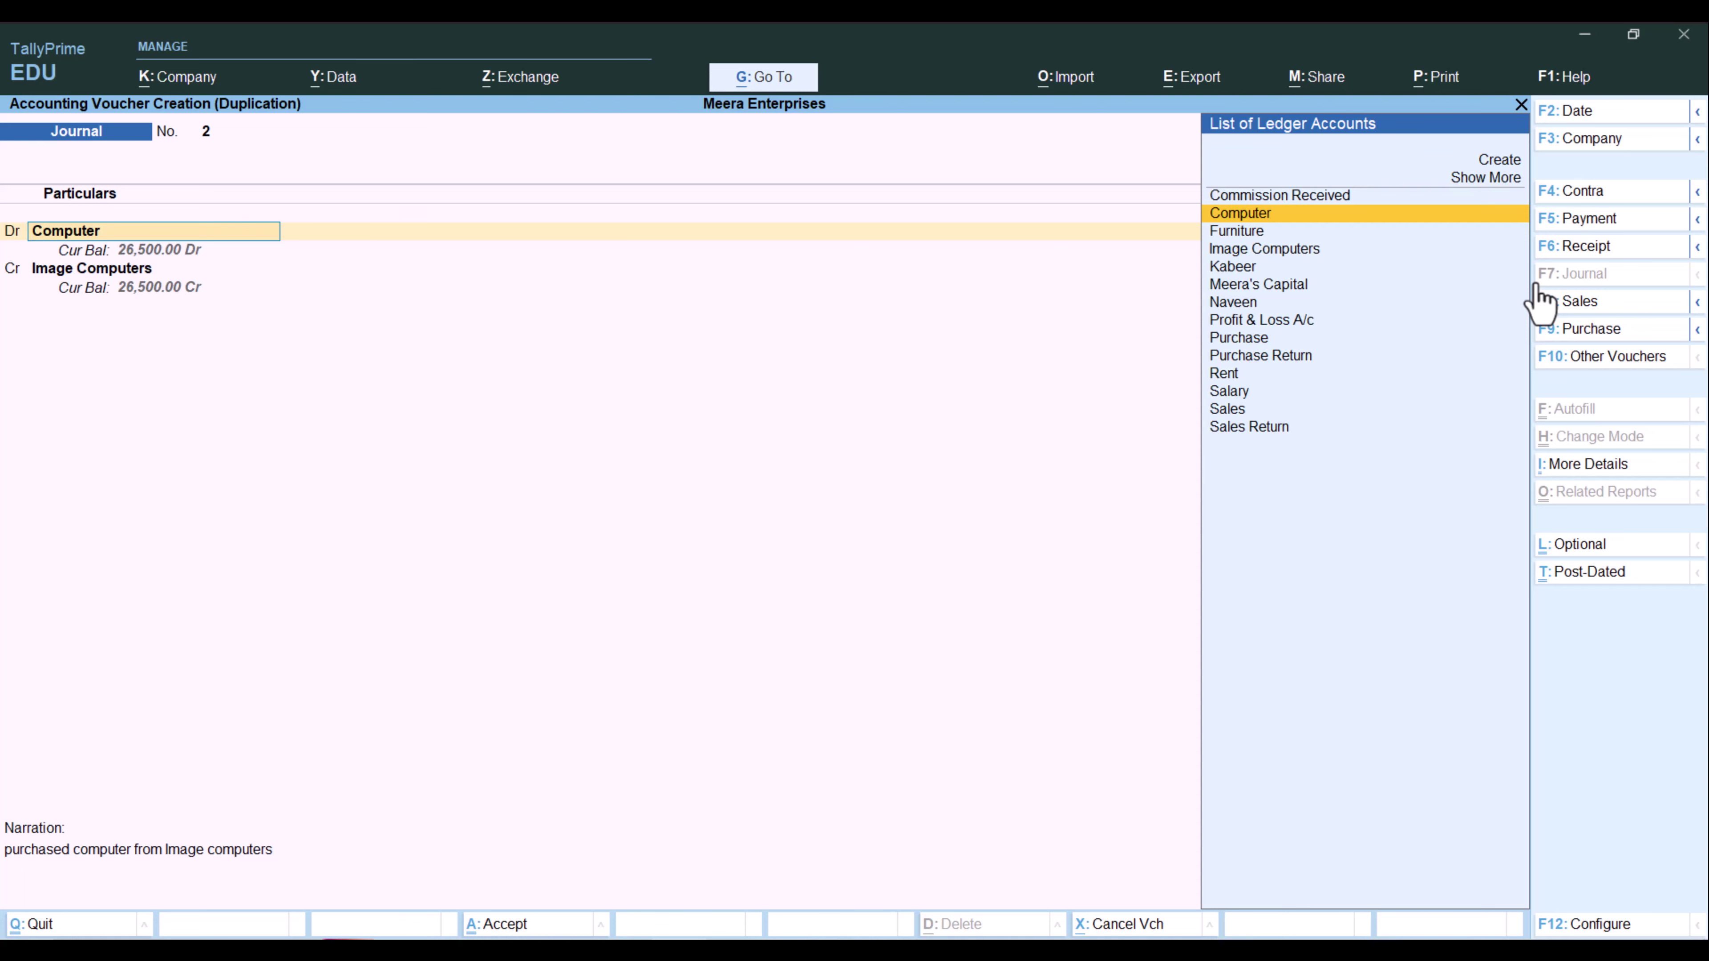
- Set the duplicate Journal's Computer debit and Image Computers credit to 30,000, keep the narration and save the voucher
key(Return)
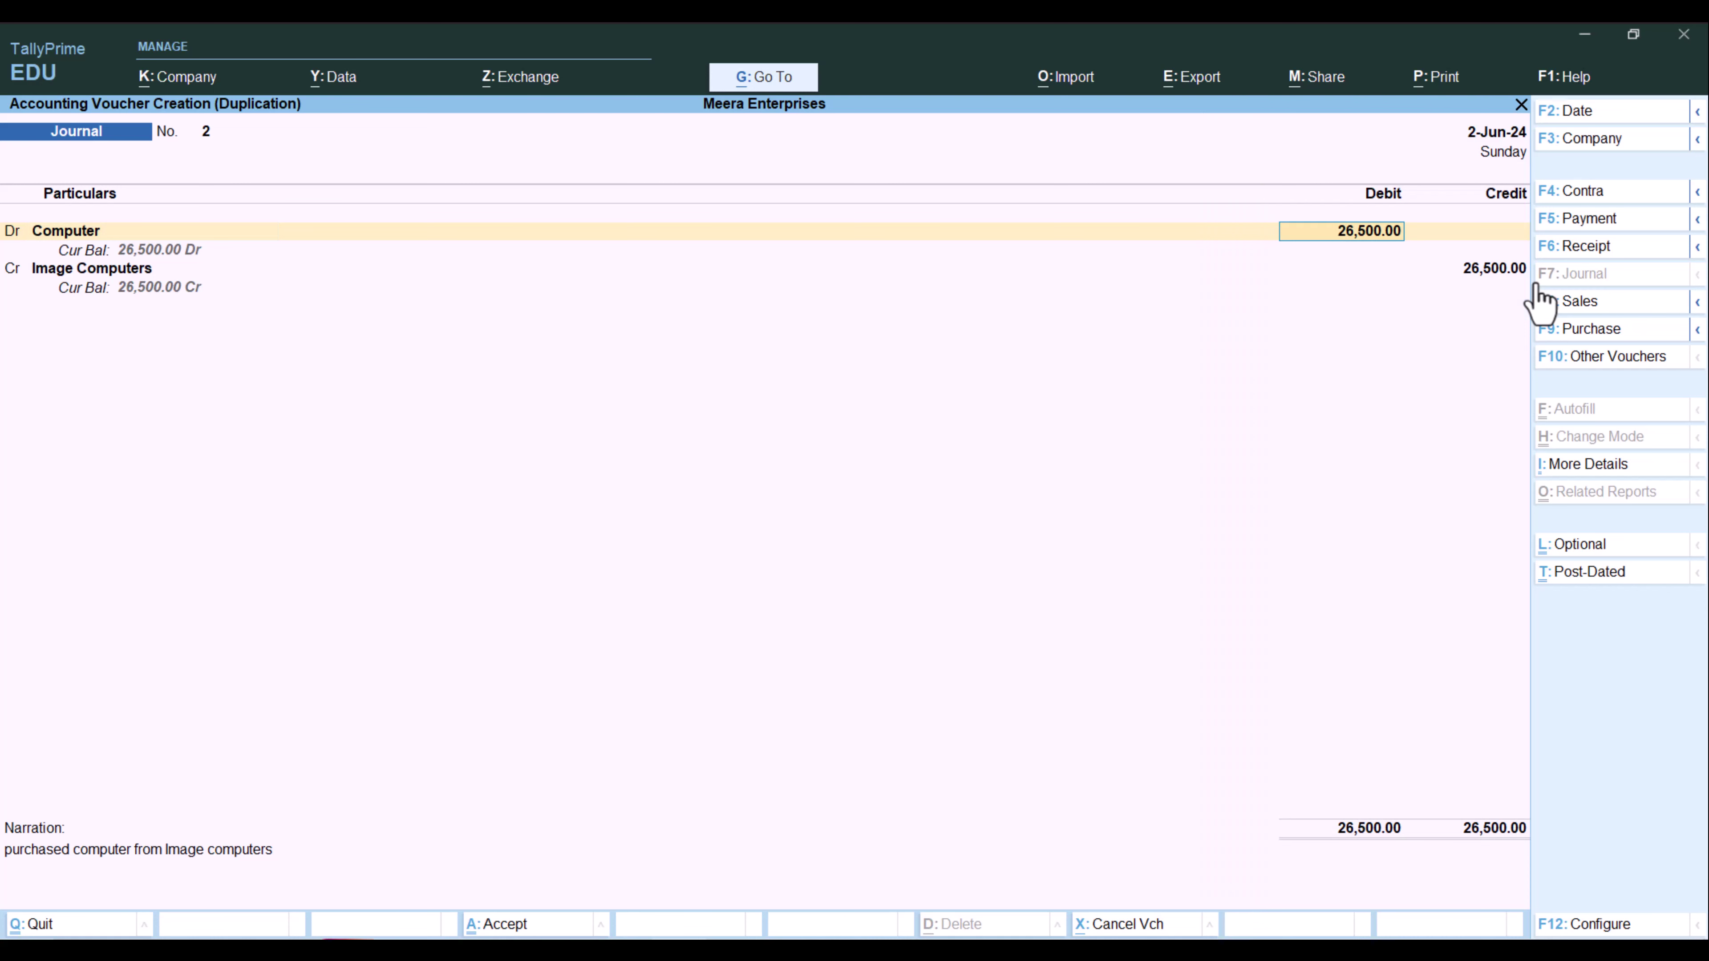
text(30000)
key(Return)
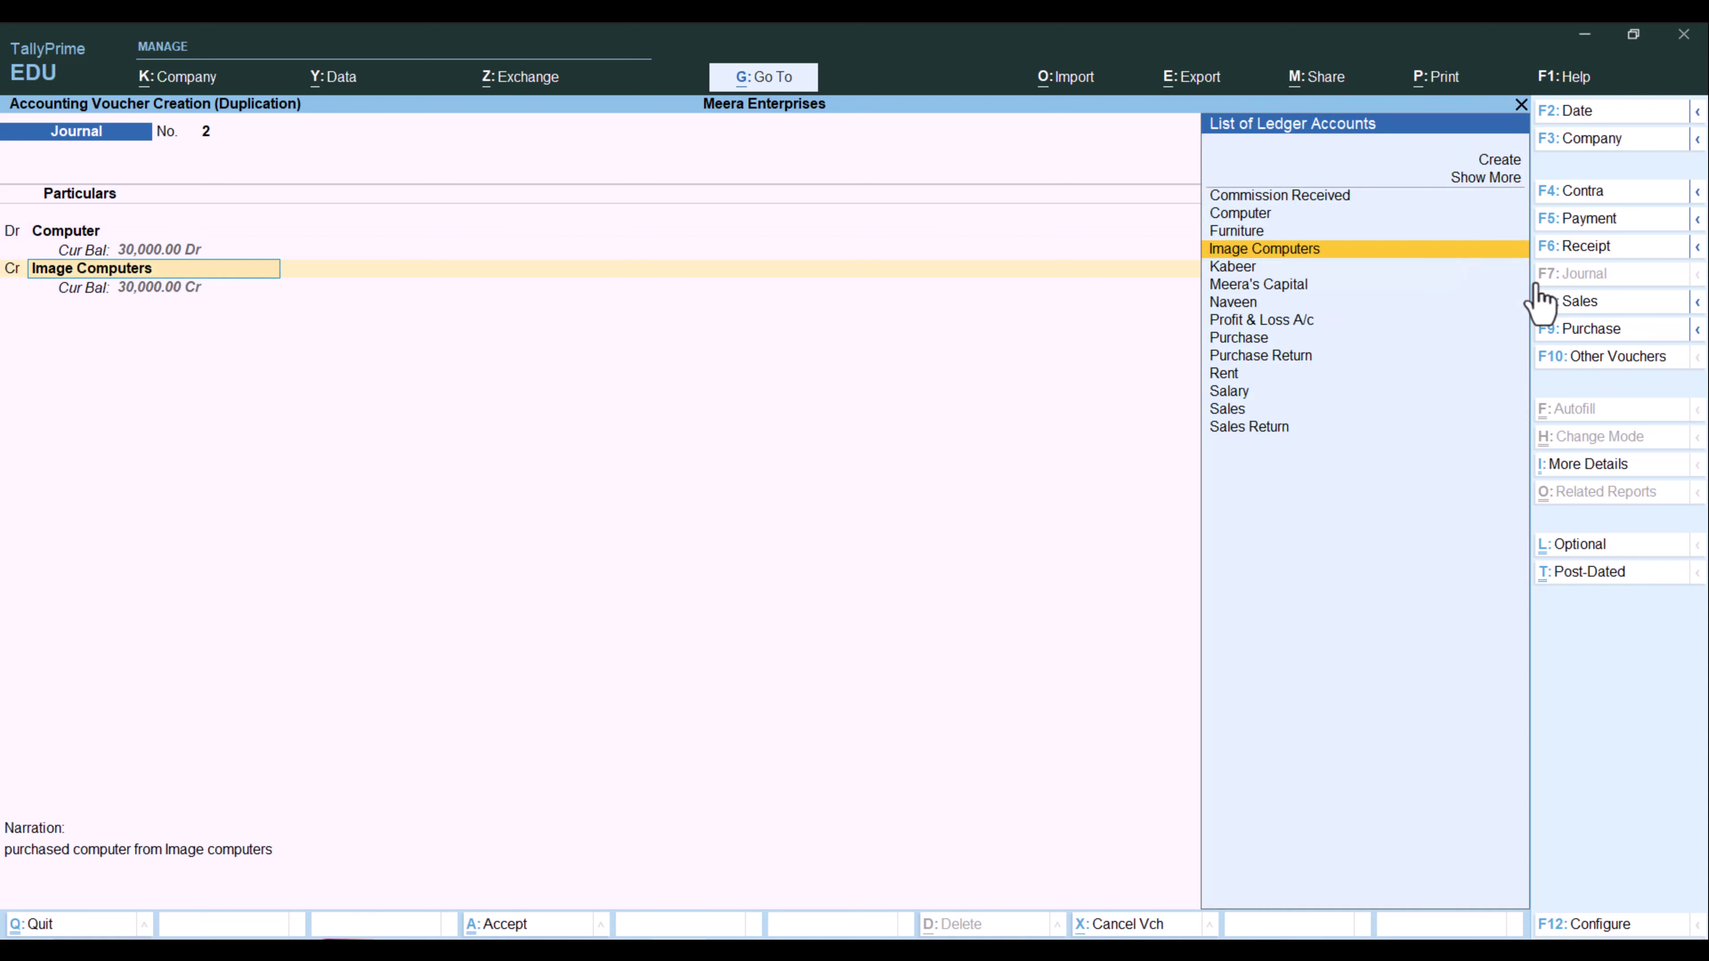
key(Return)
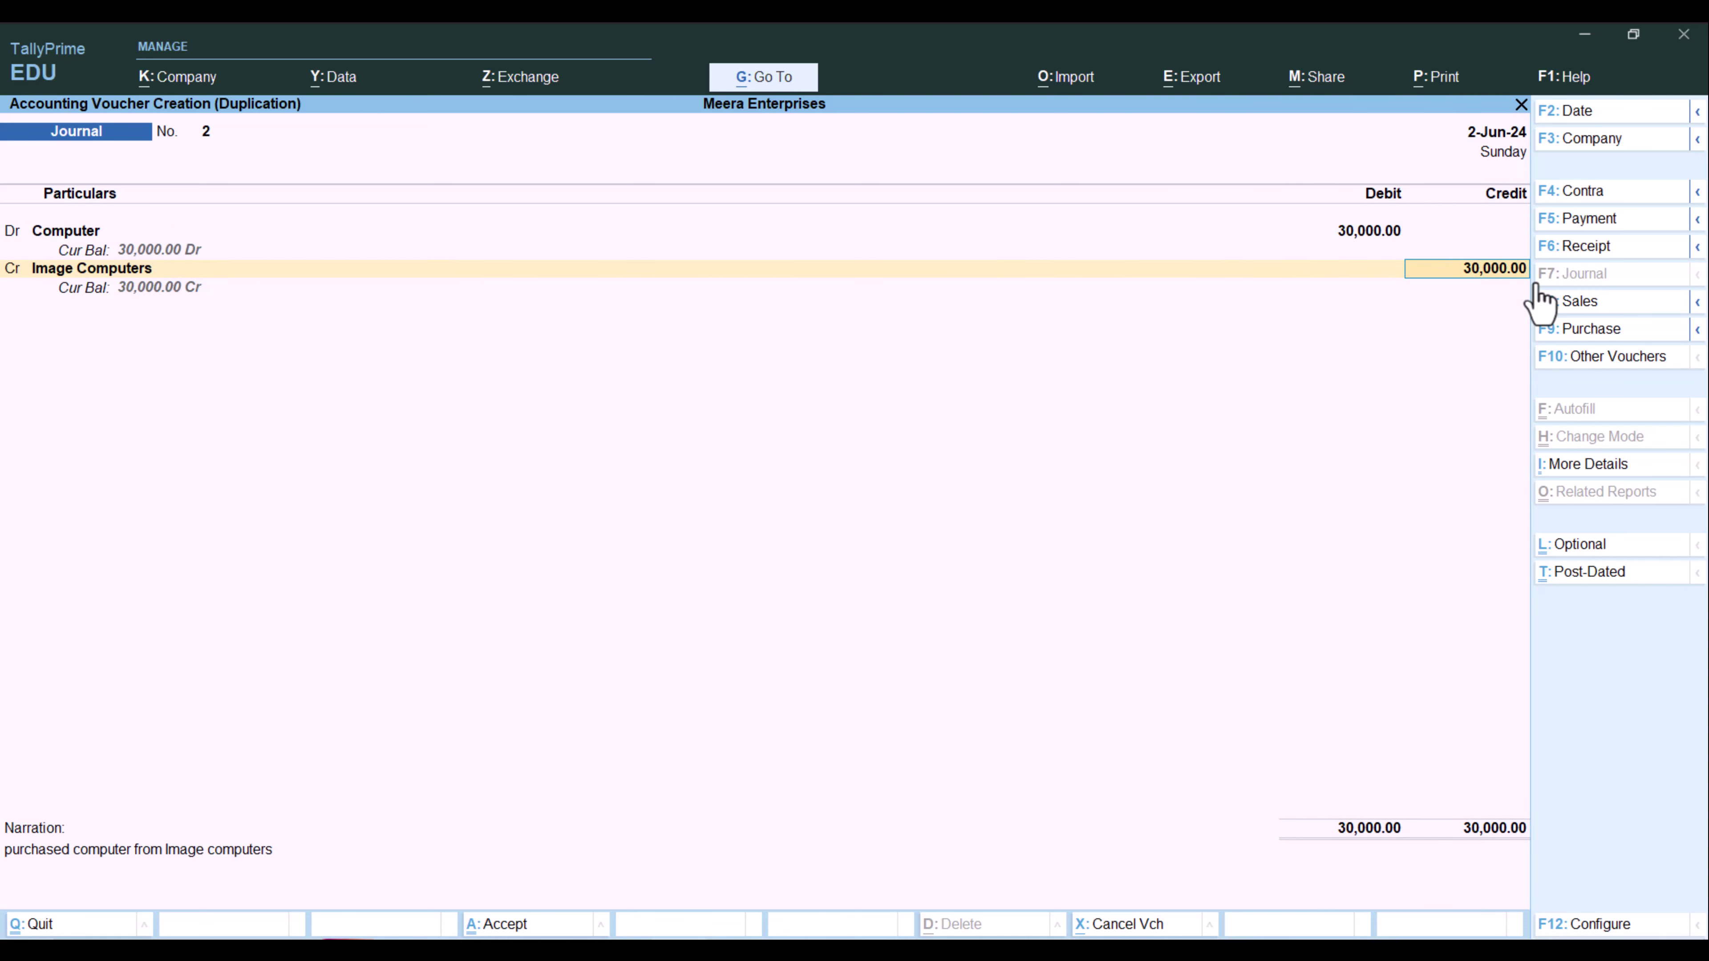
key(Return)
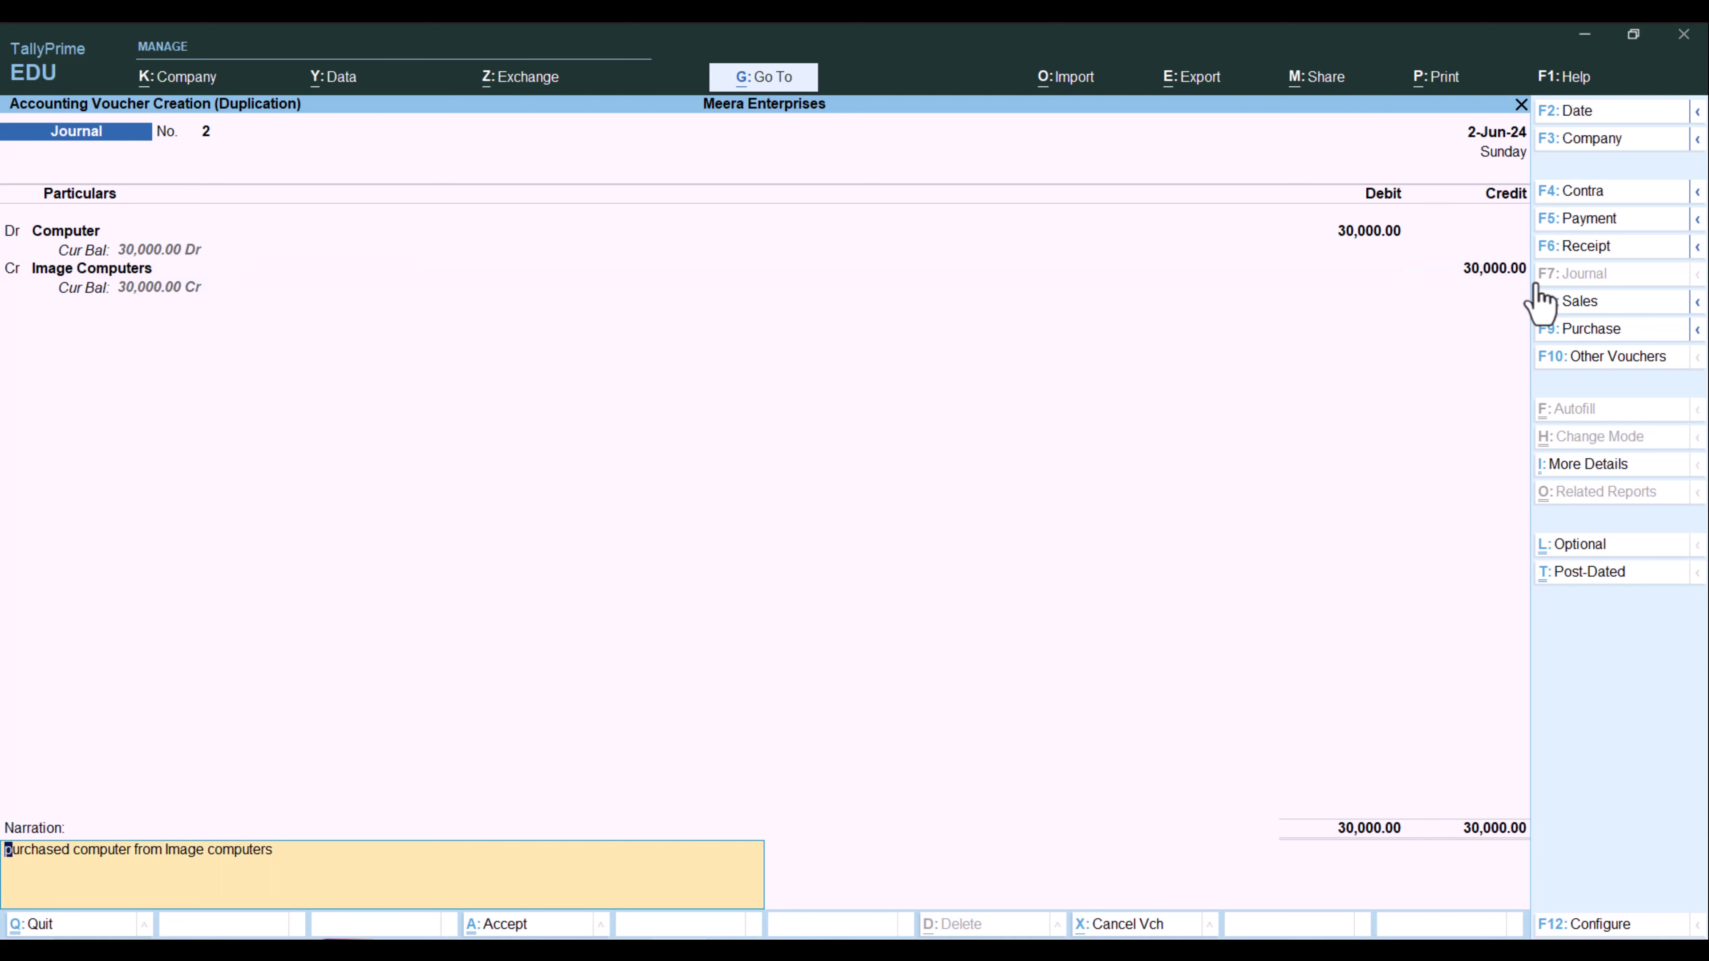
key(Return)
key(Return)
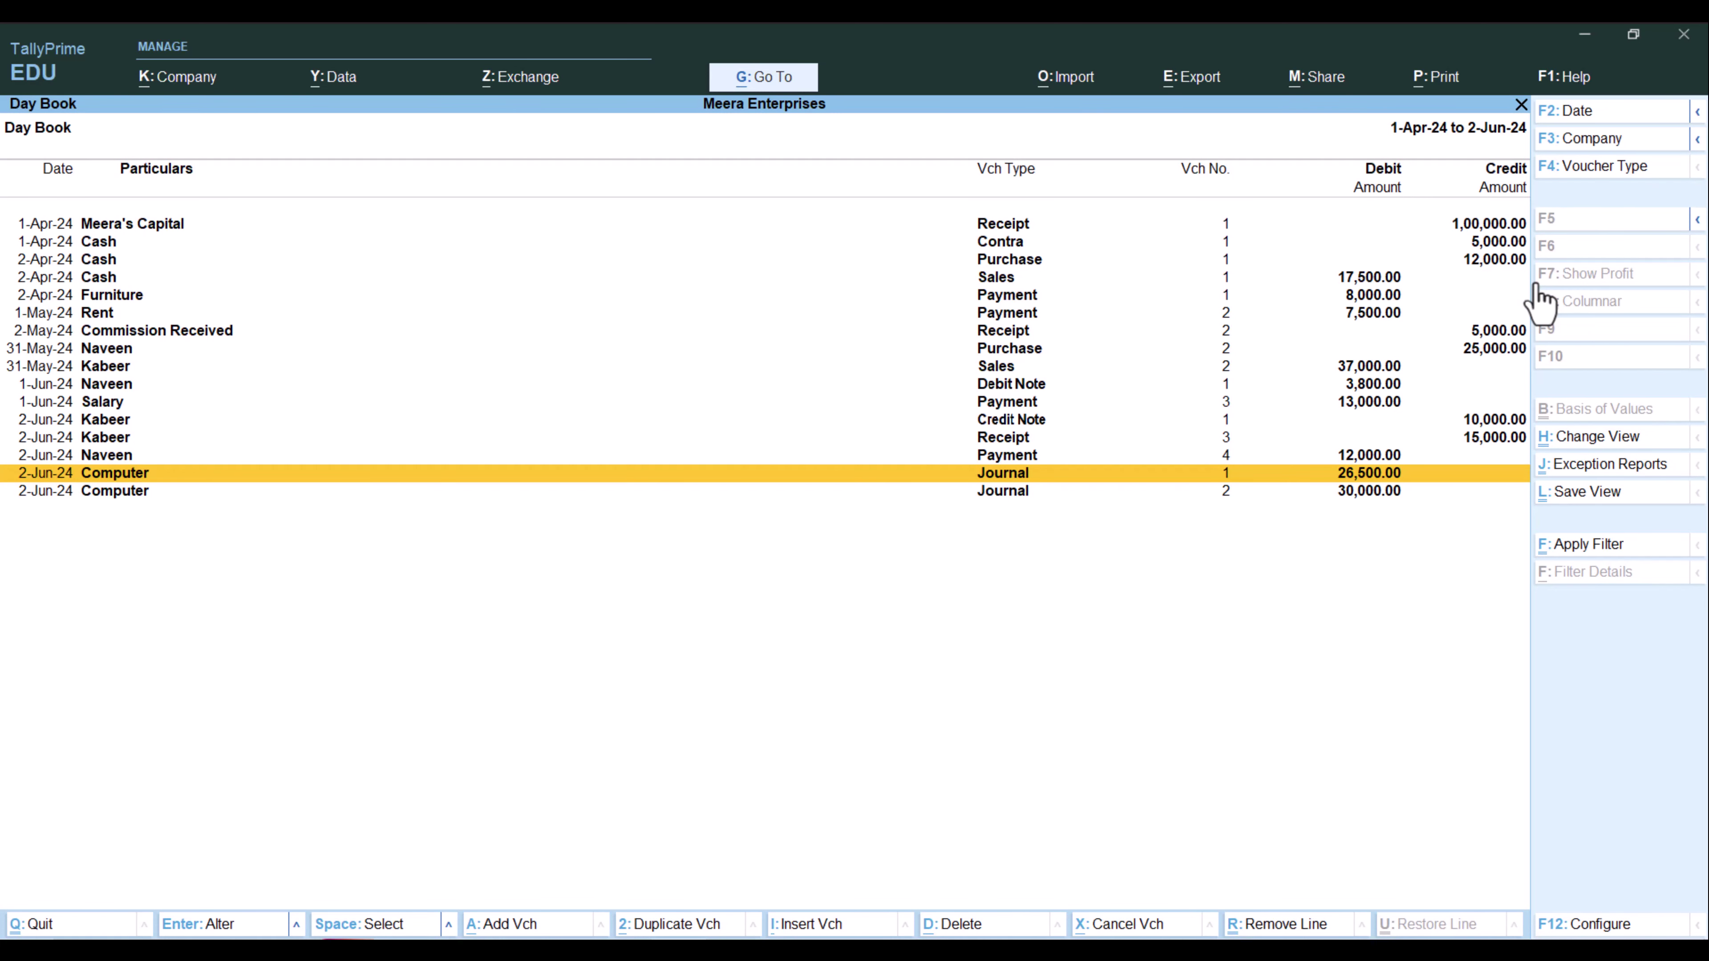
- Duplicate the 2-Jun-24 Computer Journal voucher of 30,000 at the end of the Day Book
key(Down)
key(Up)
key(Down)
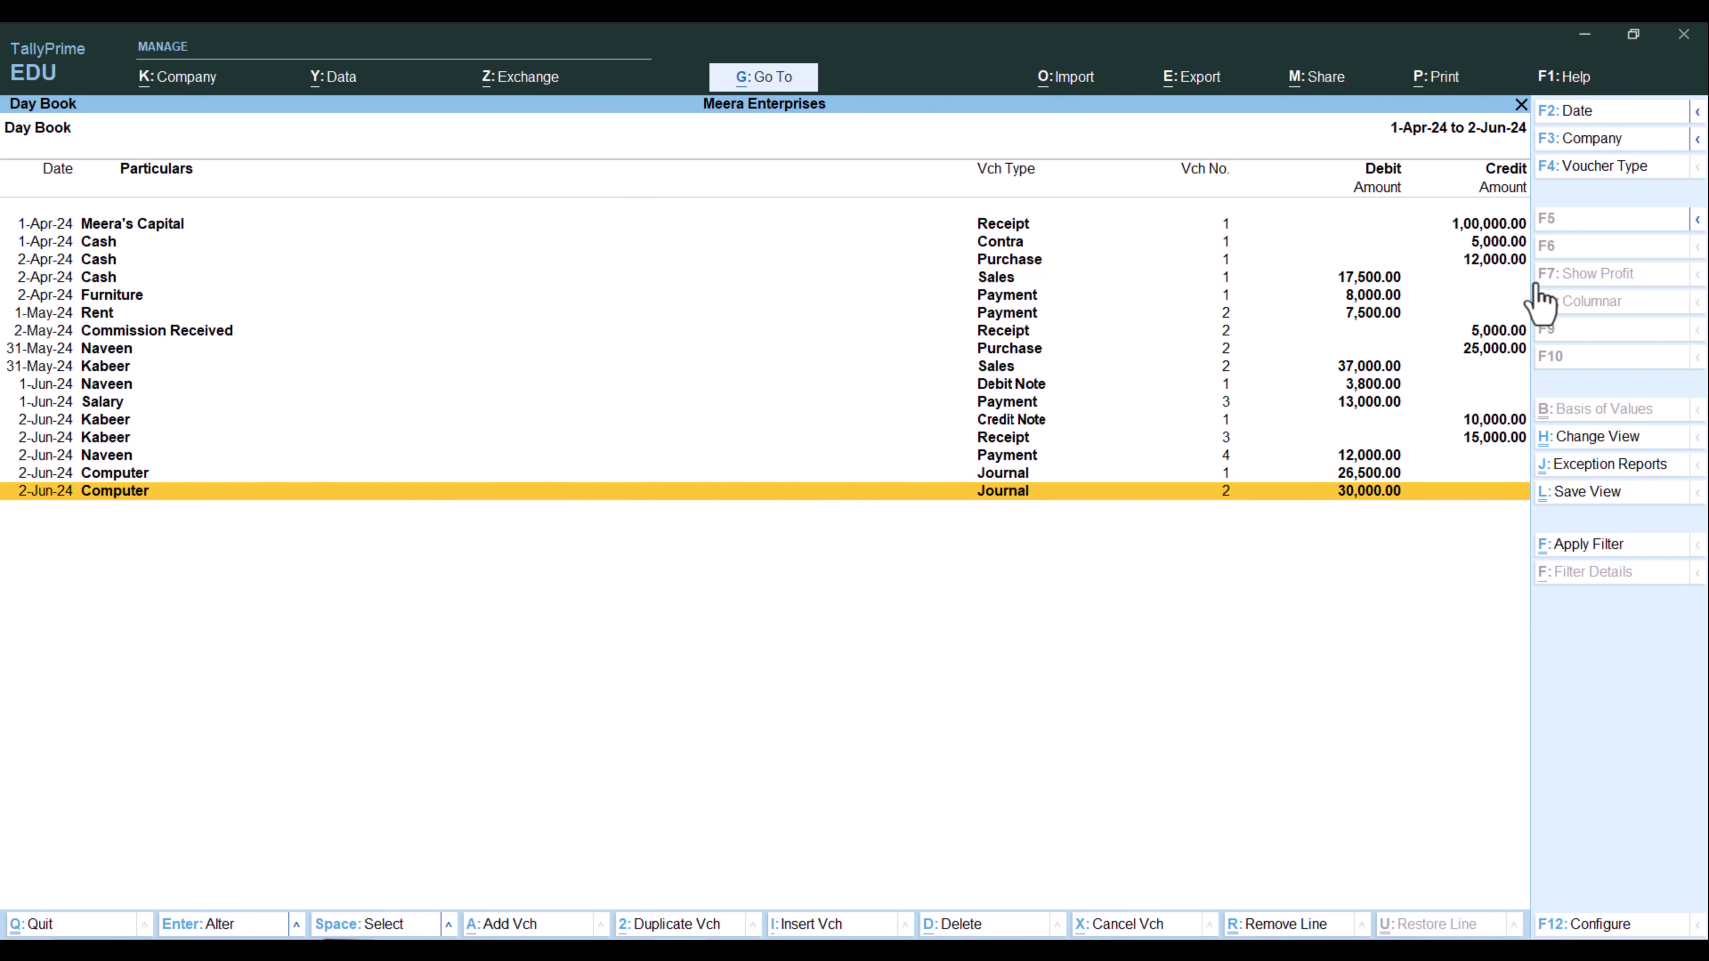
key(alt)
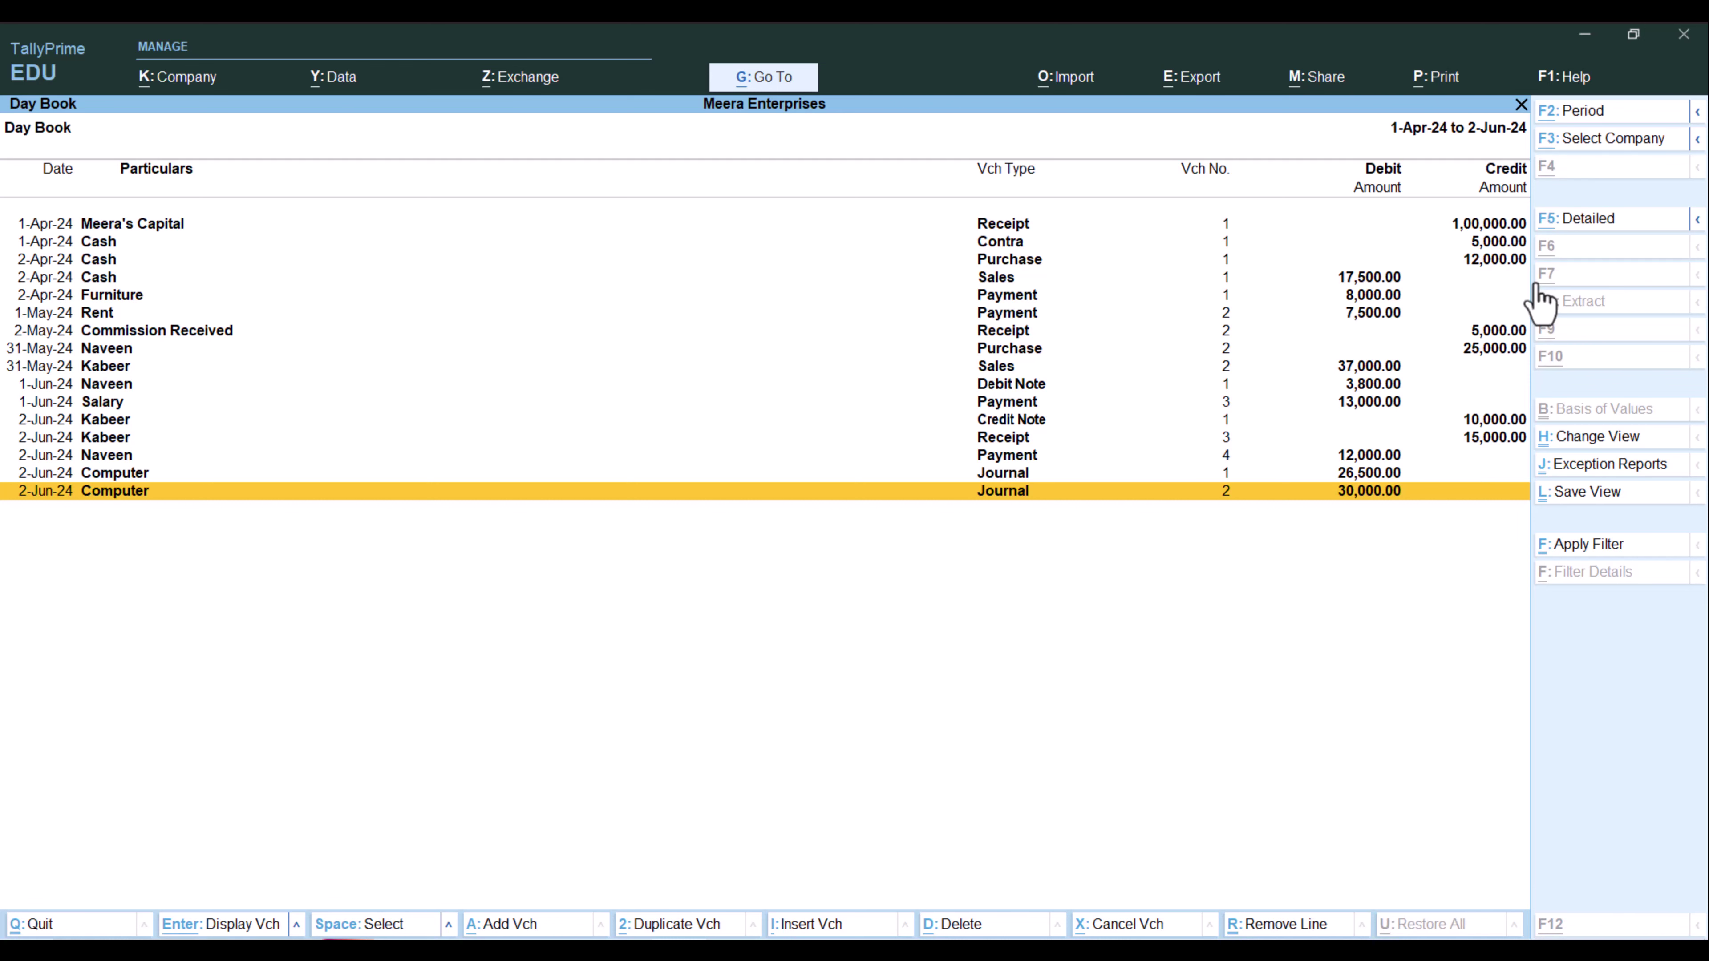
key(alt+2)
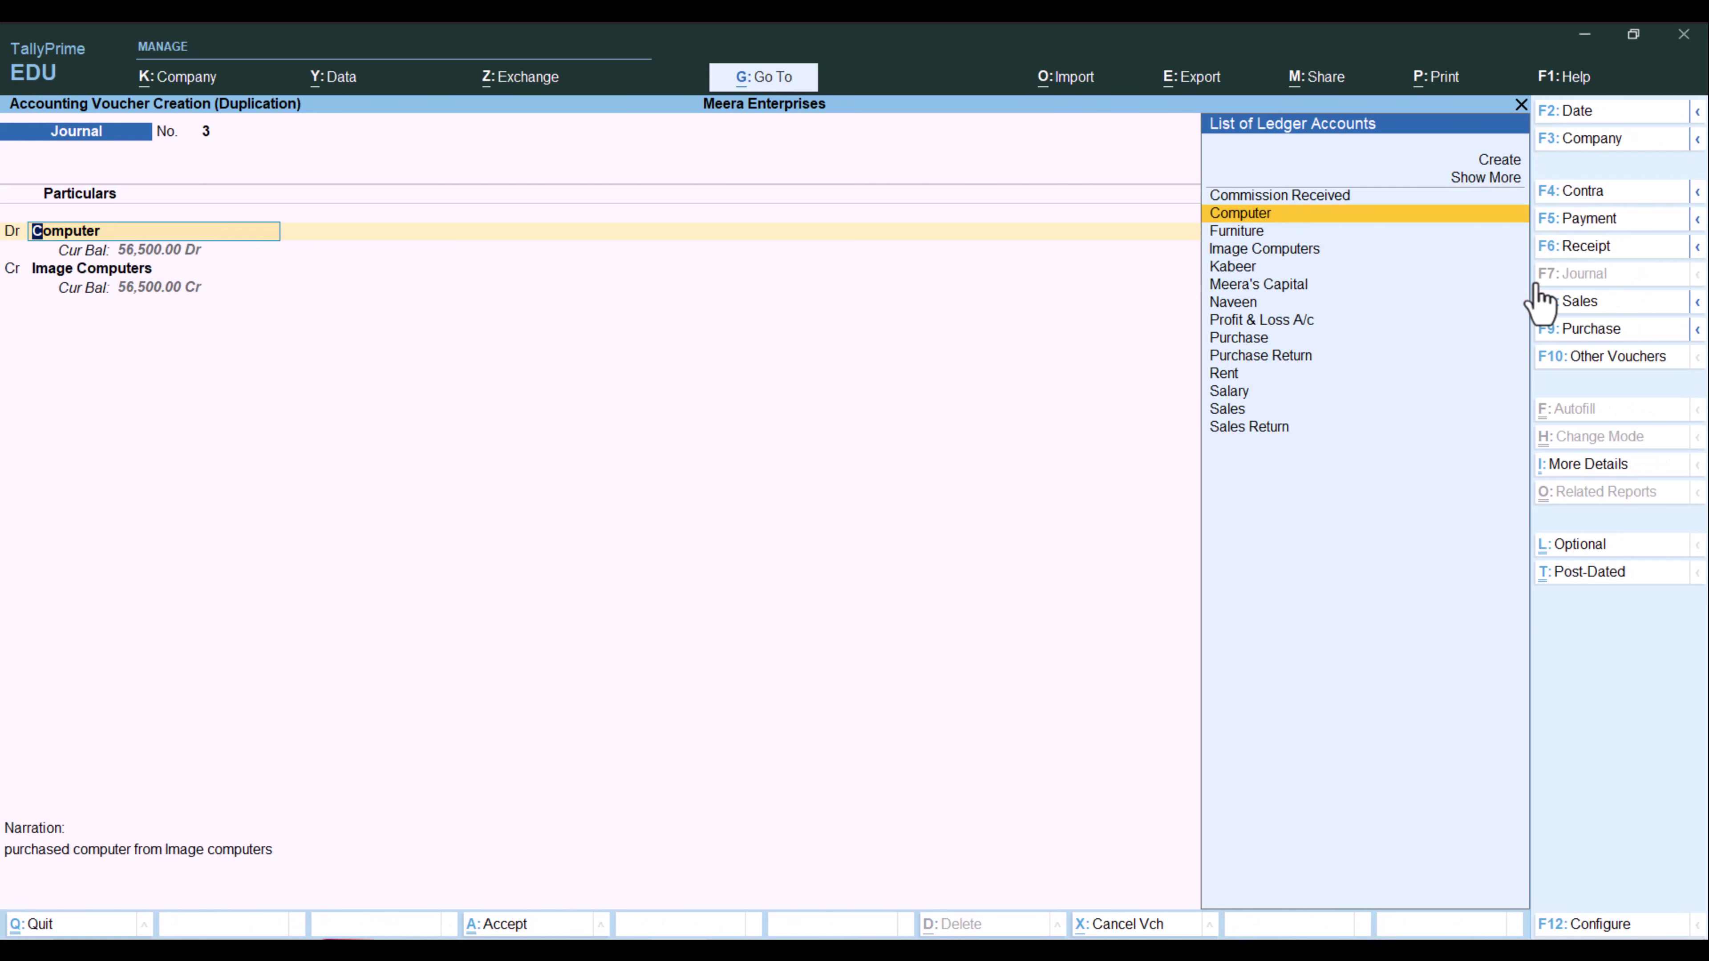
- Set the duplicate Journal's Computer debit and Image Computers credit to 50,000, keep the narration and save the voucher
key(Return)
text(50000)
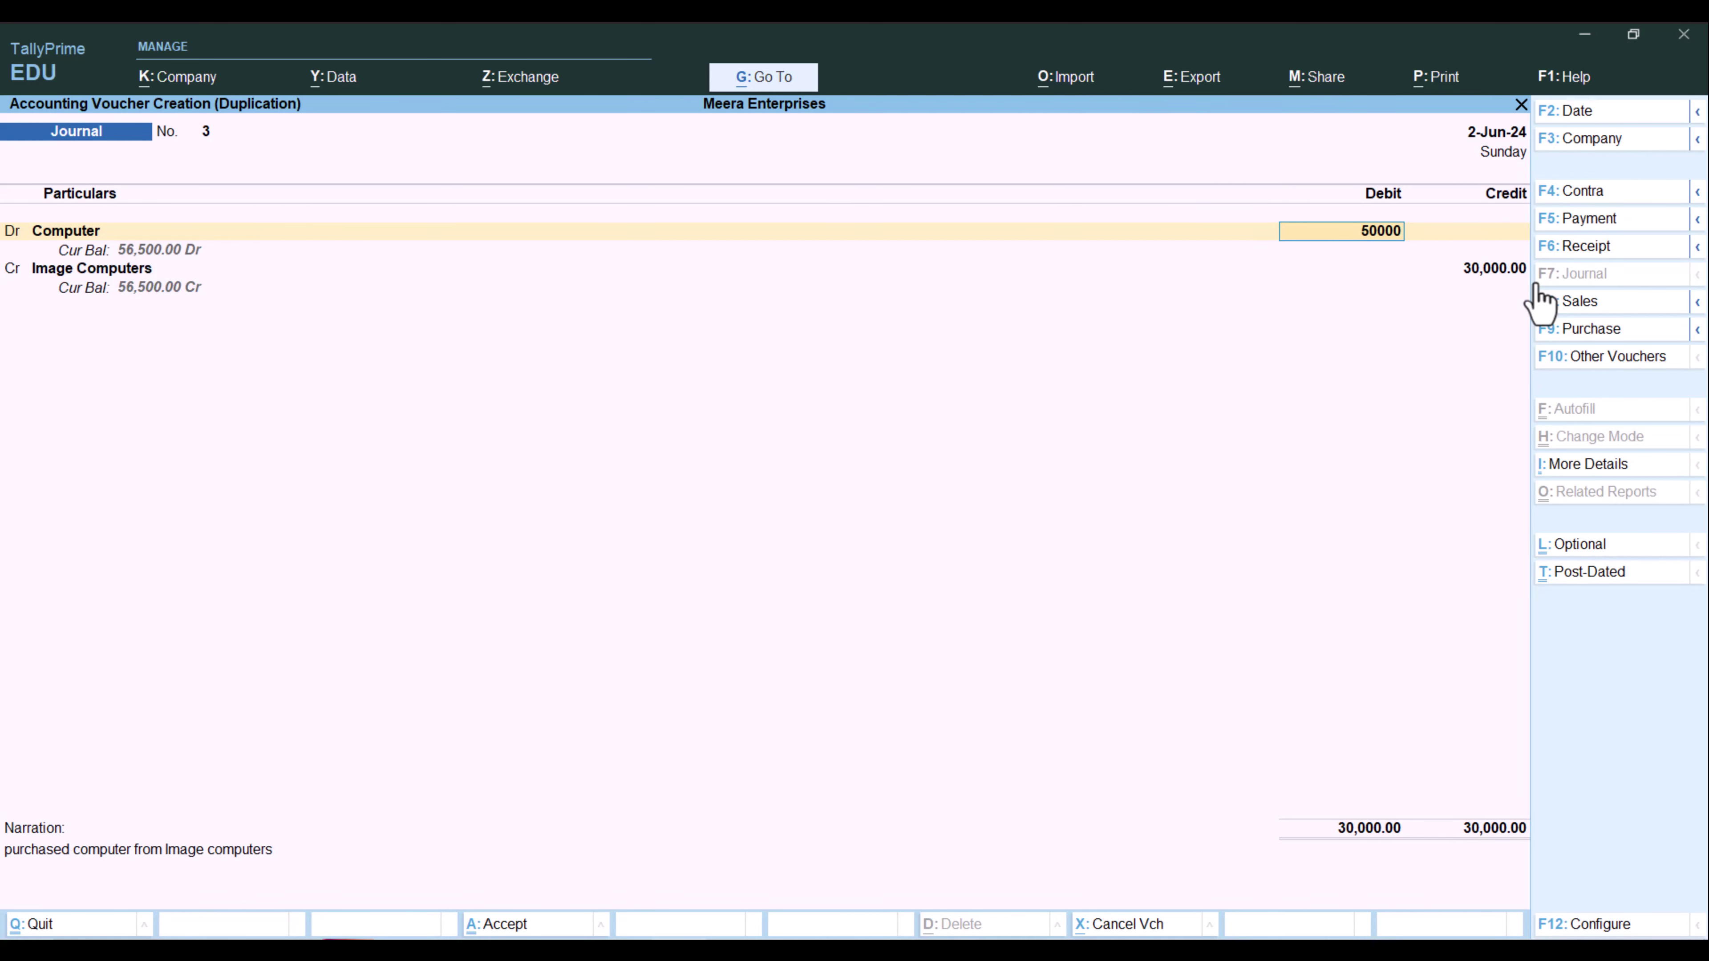
key(Return)
key(Return)
key(Return)
key(ctrl)
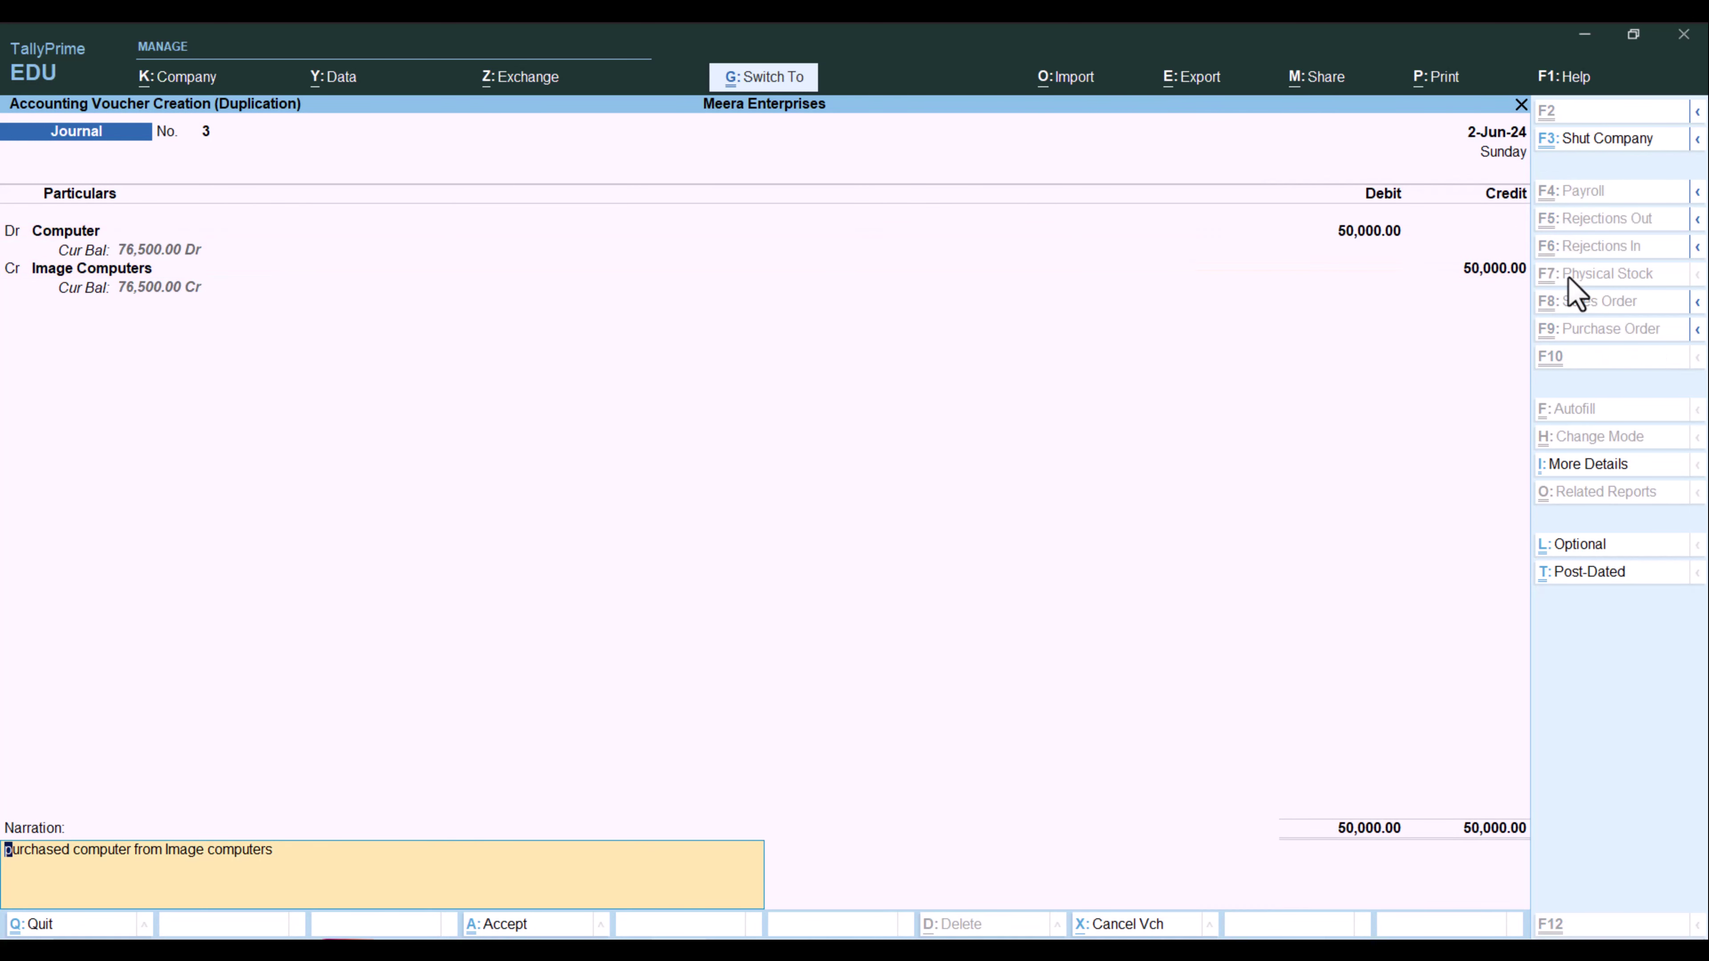
key(ctrl+a)
- Delete the 2-Jun-24 Computer Journal voucher No. 2 of 30,000 from the Day Book and confirm the deletion
key(Up)
key(Up)
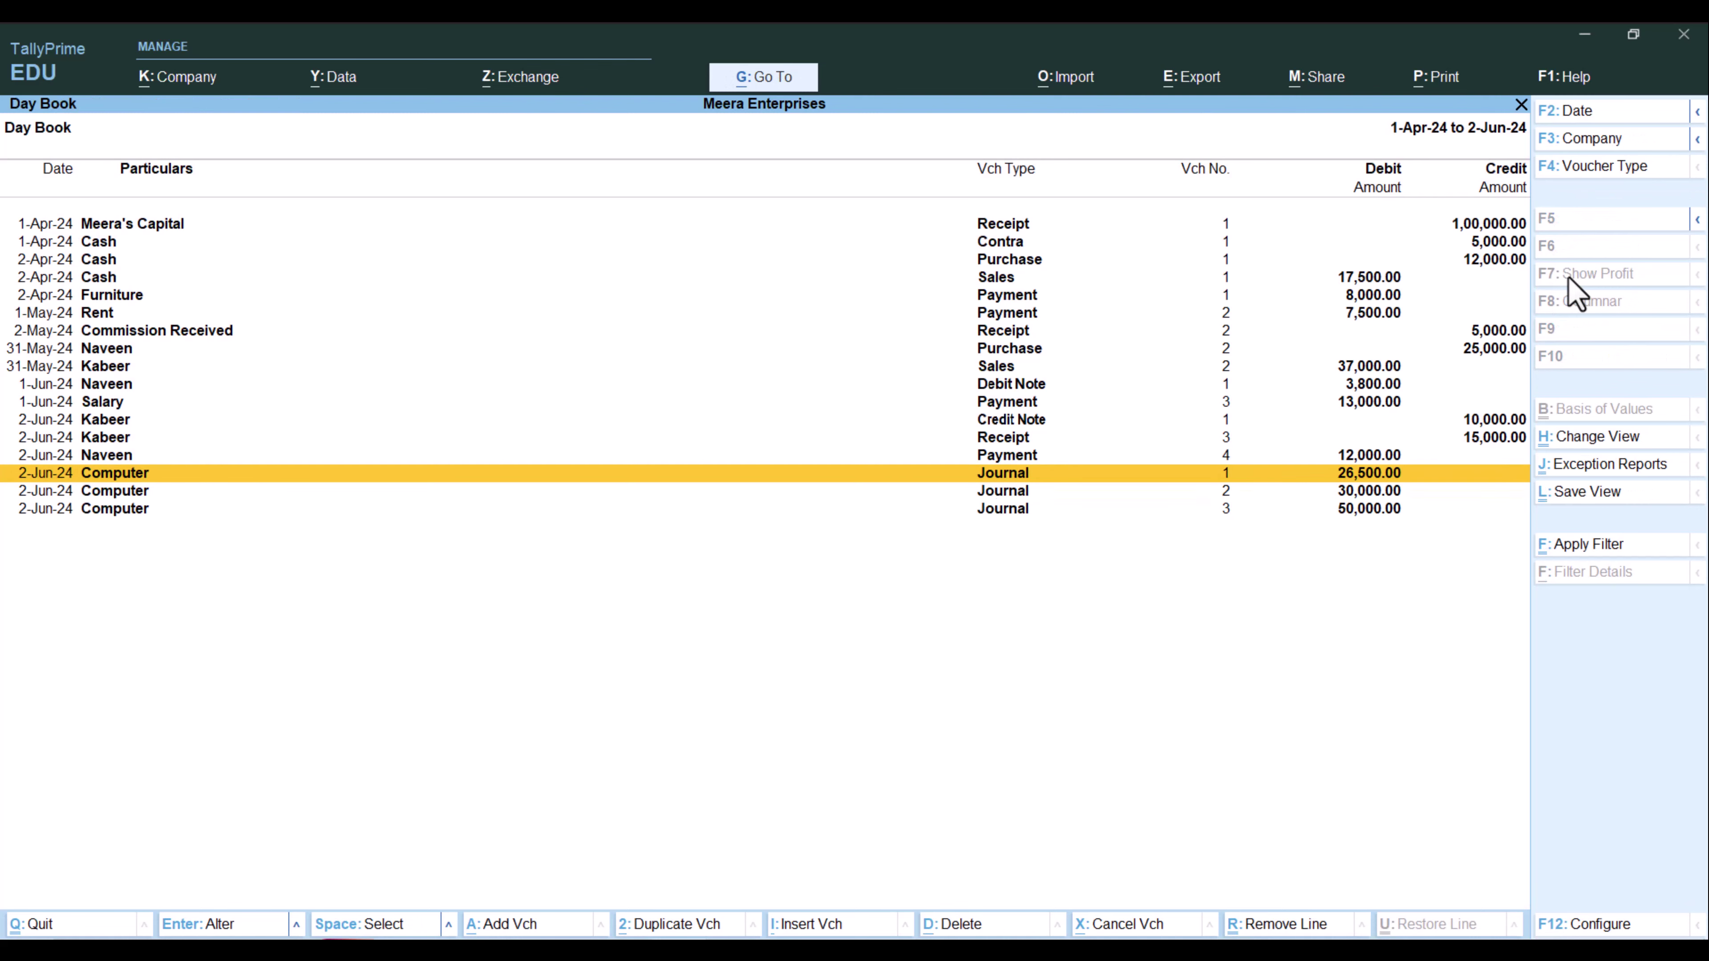
key(Down)
key(Down)
key(Down)
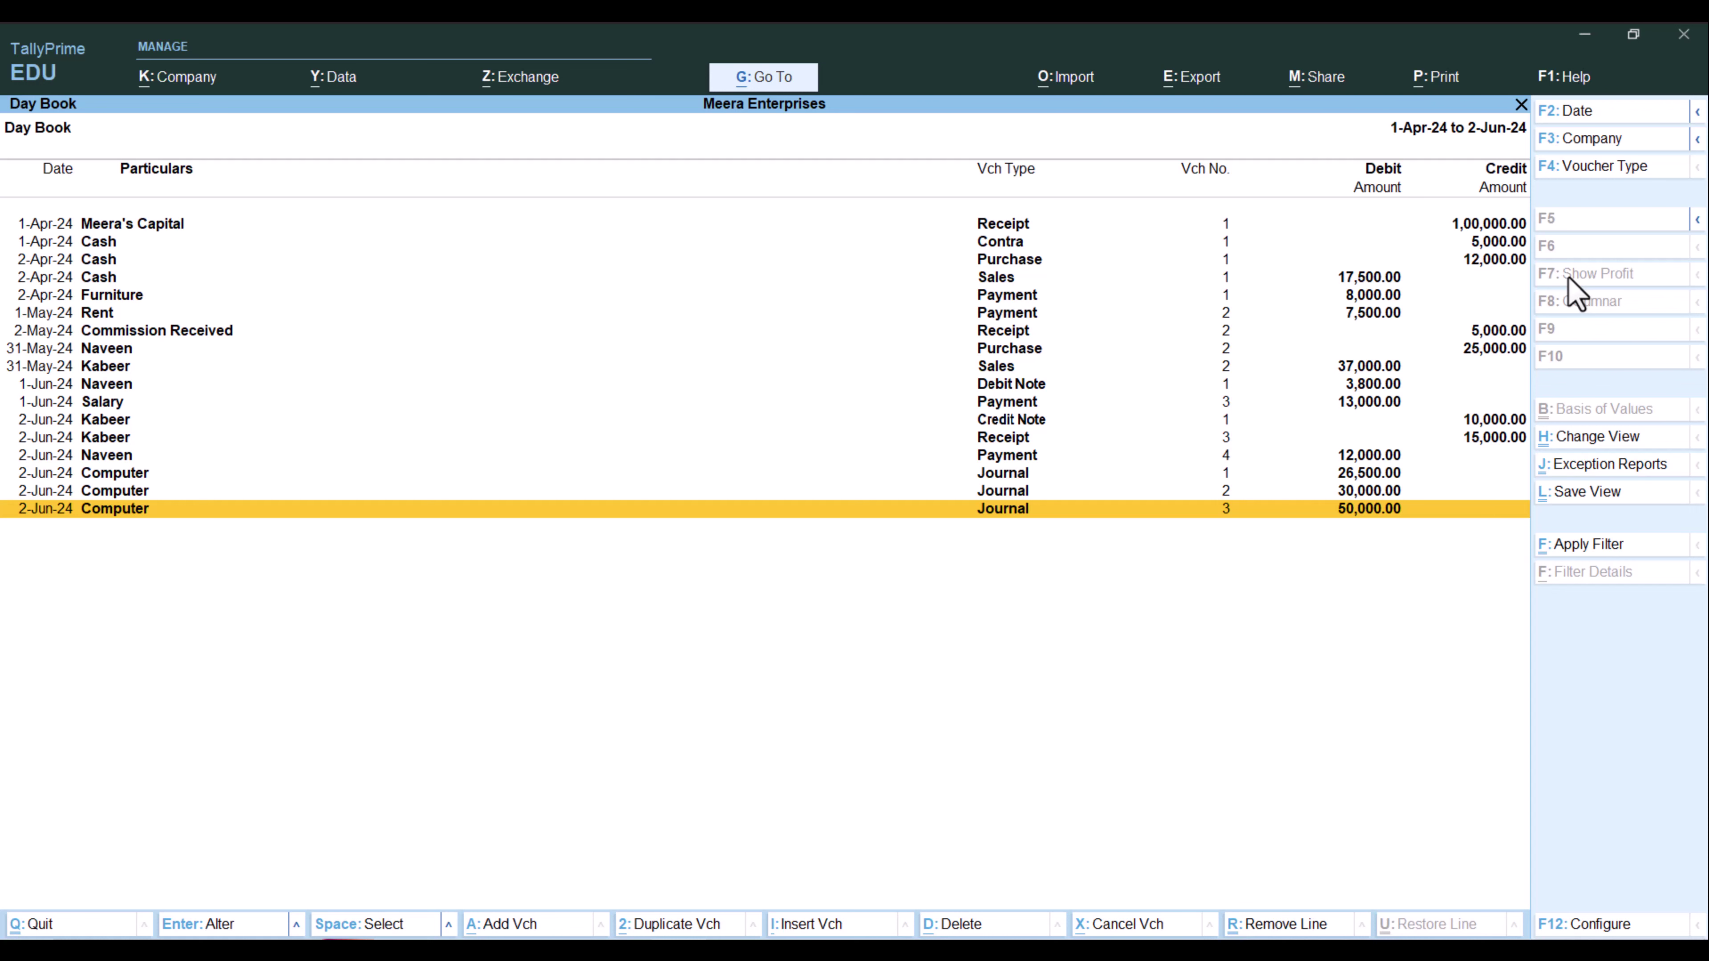
key(Up)
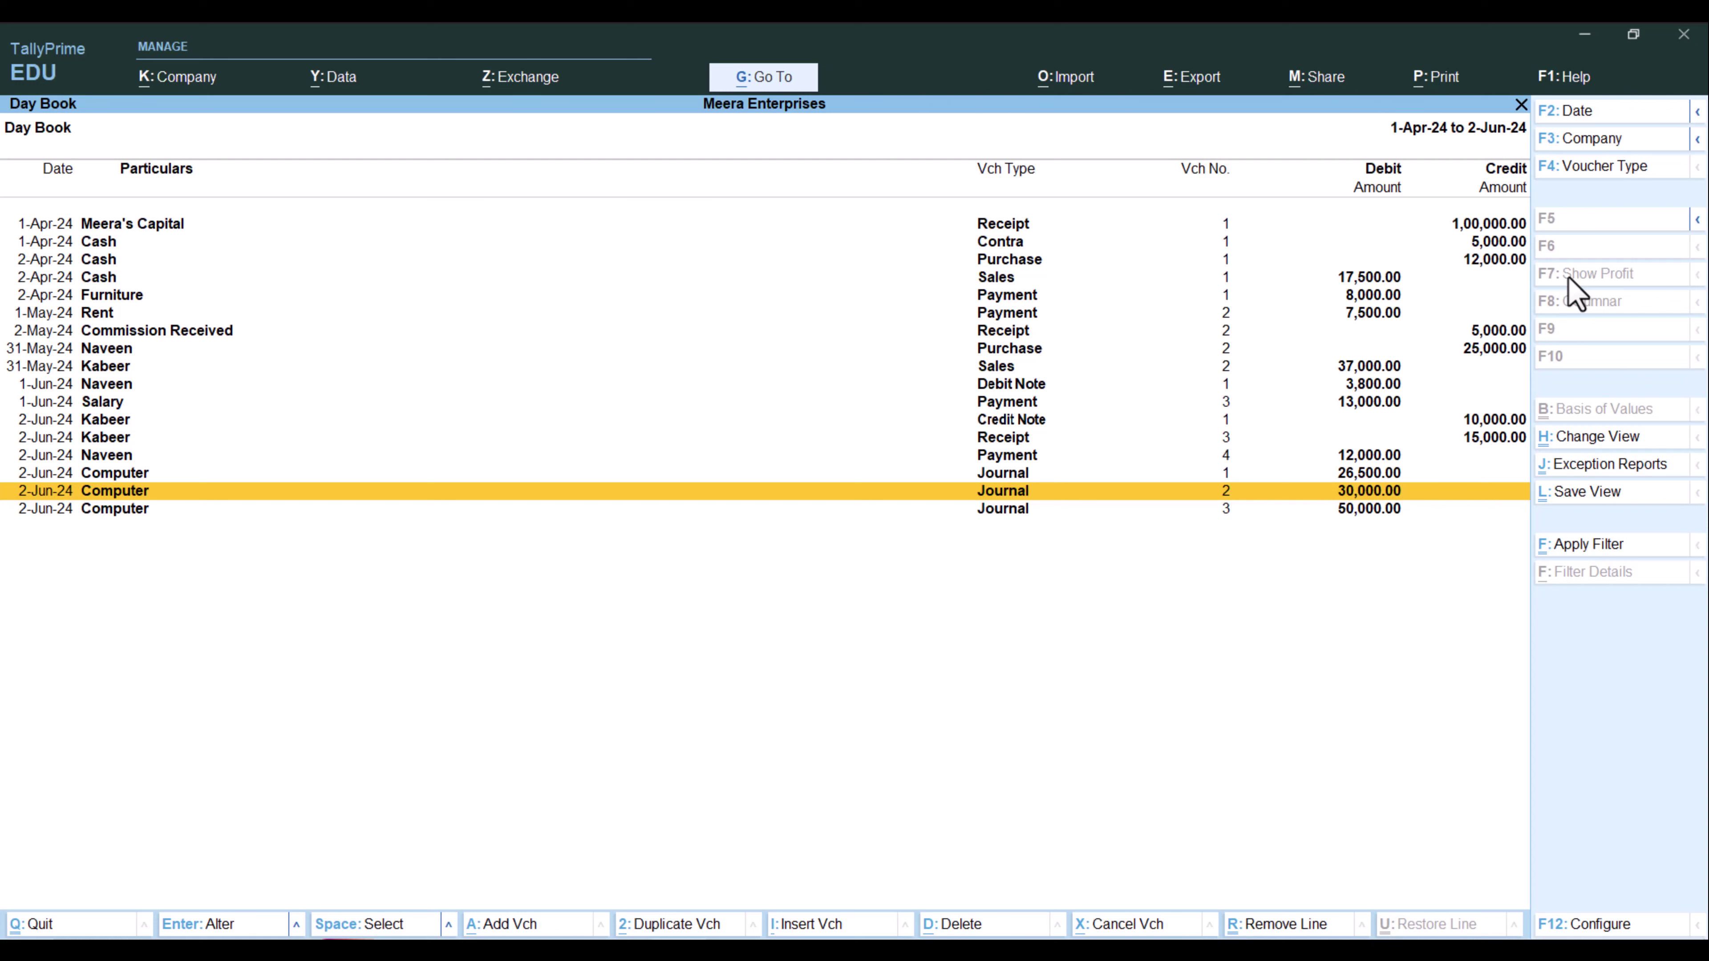
key(alt)
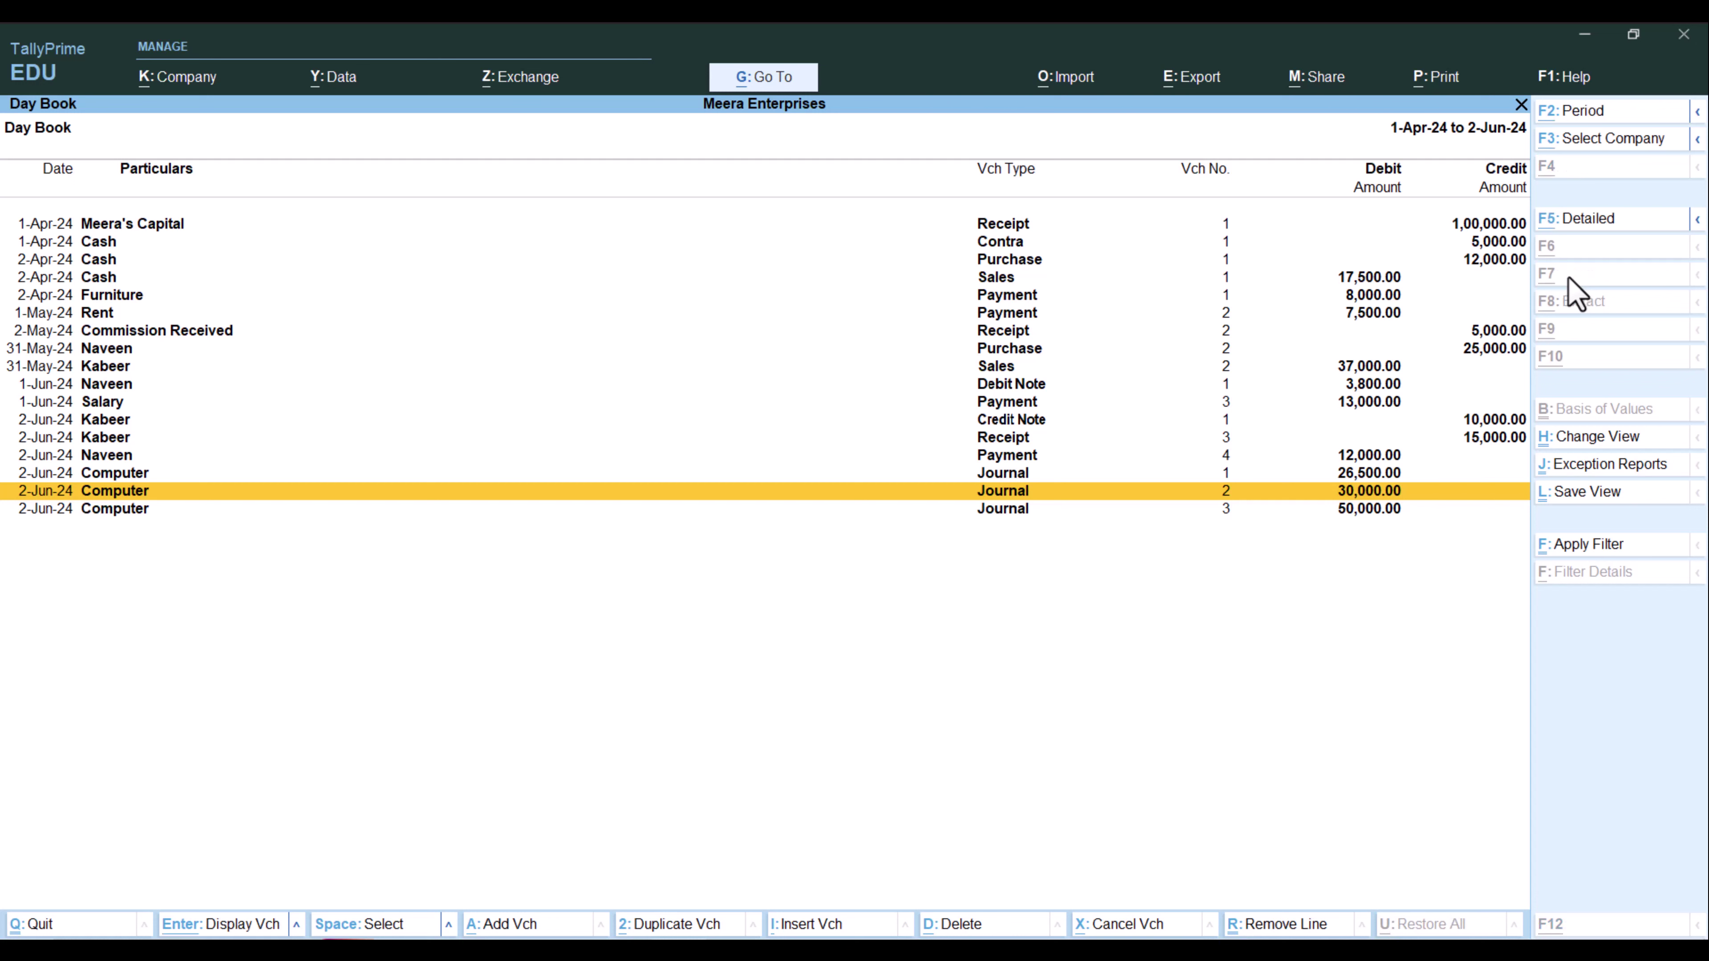
key(alt+d)
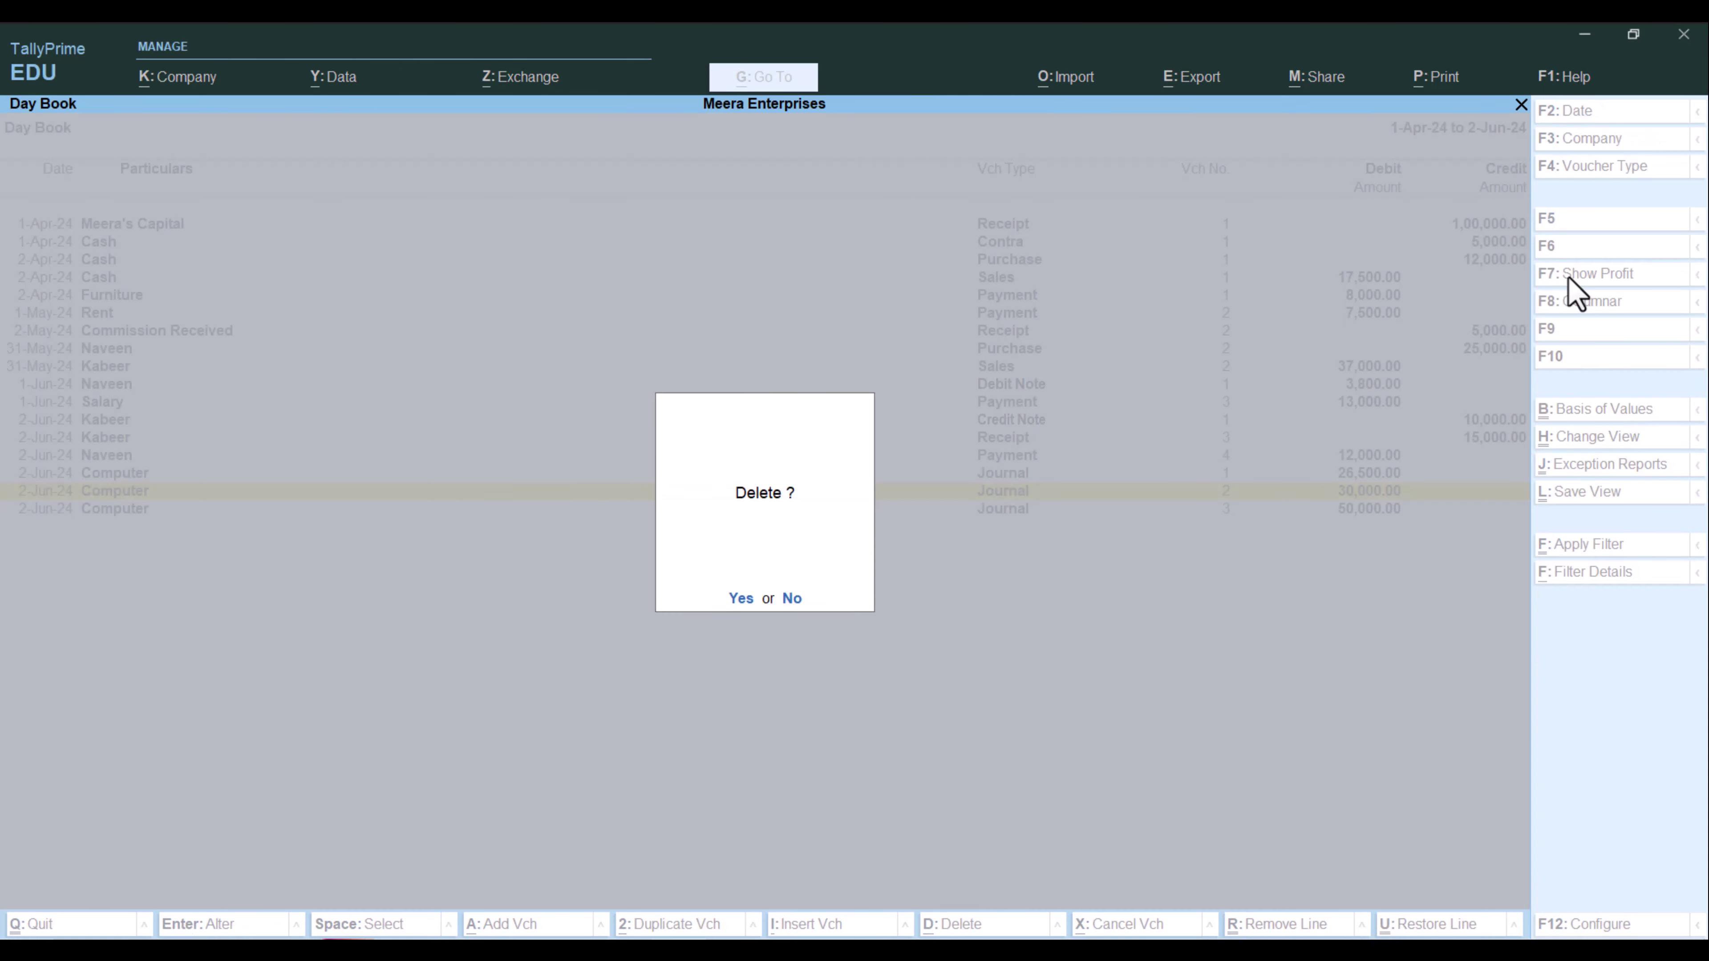
key(y)
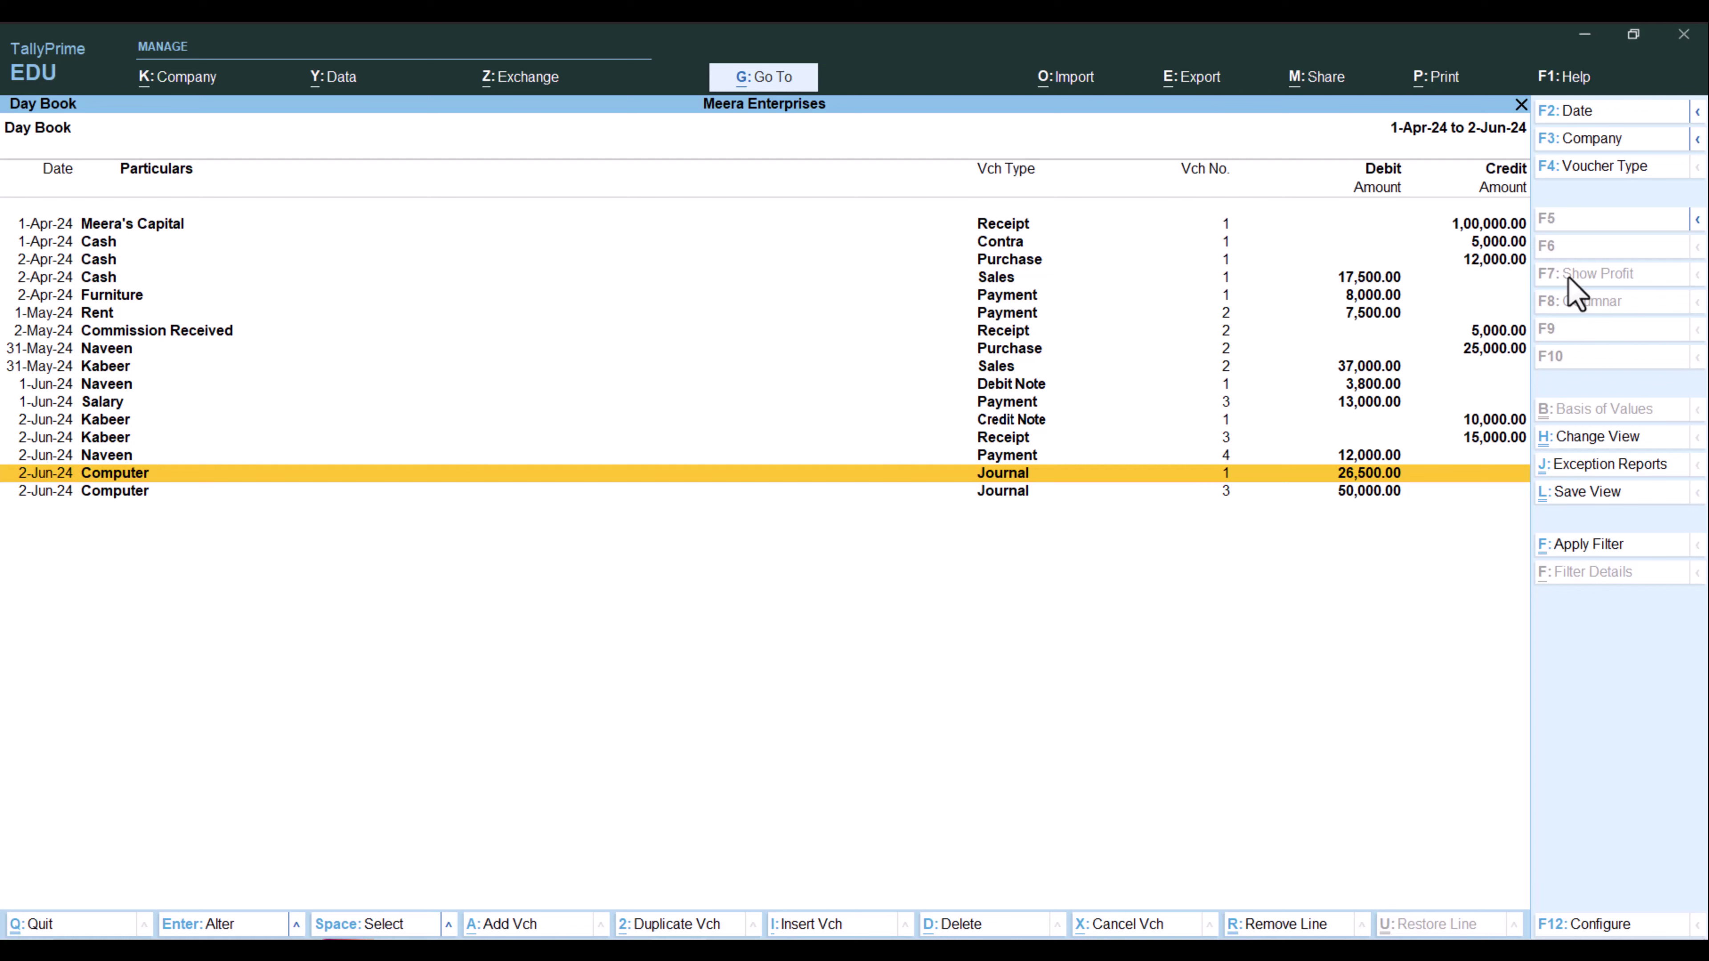
- Cancel the 2-Jun-24 Computer Journal voucher No. 3 of 50,000 in the Day Book
key(Down)
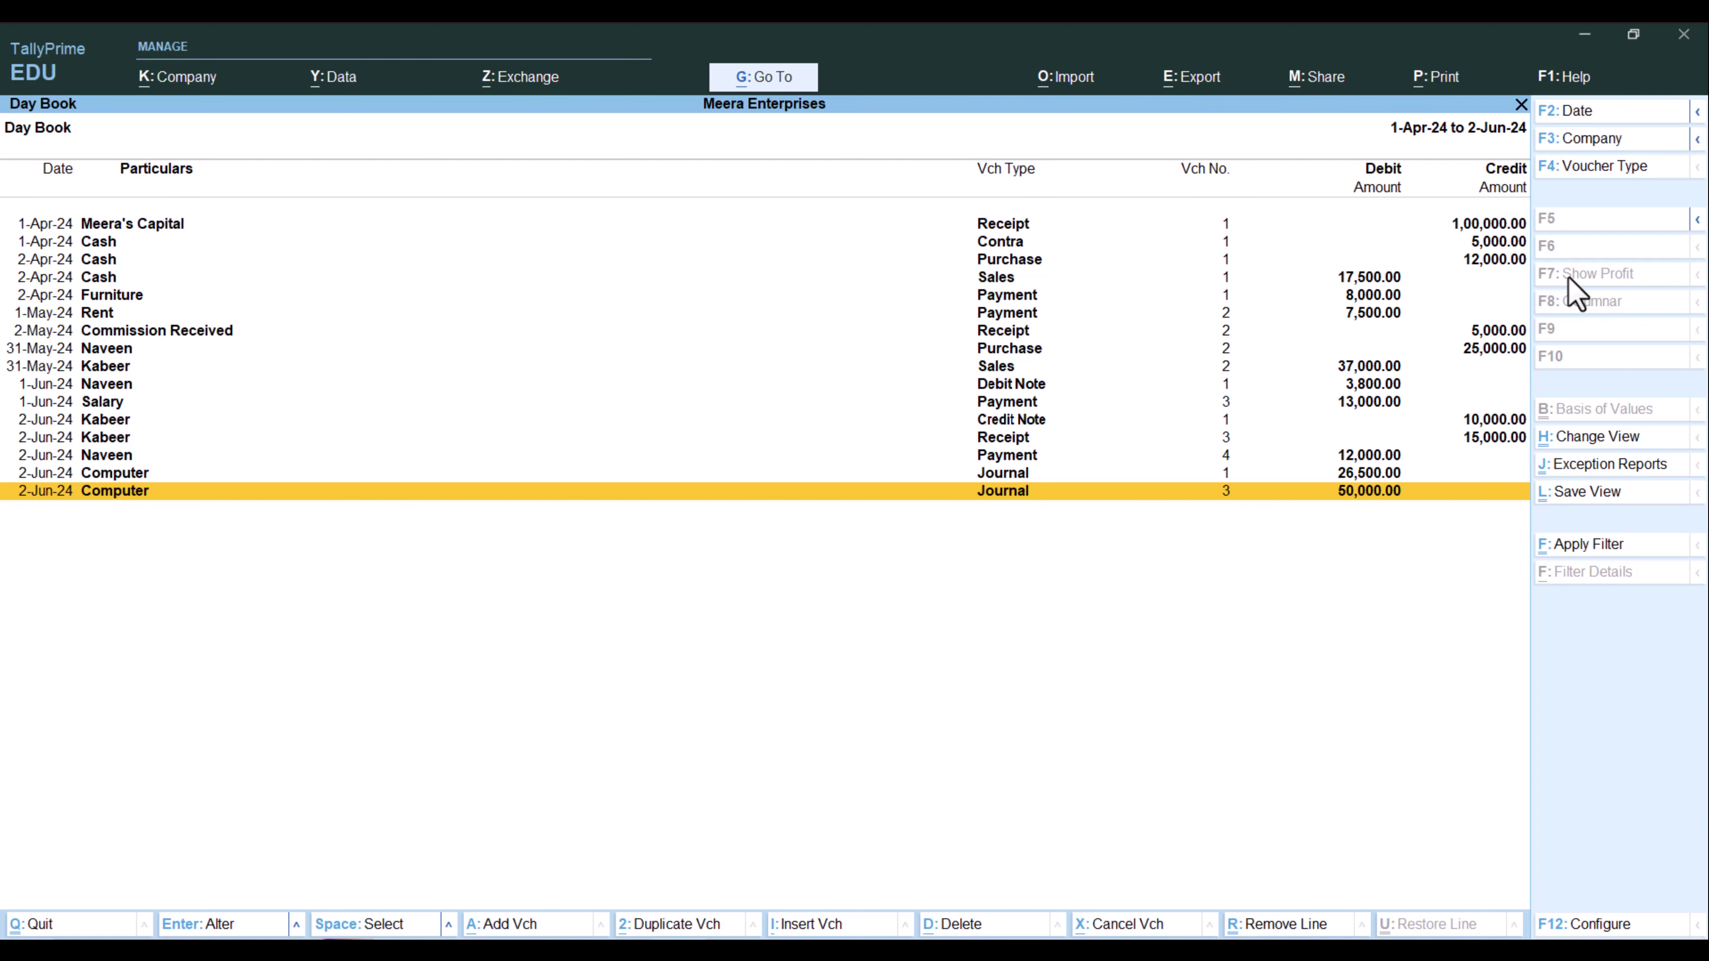
key(alt)
key(alt+x)
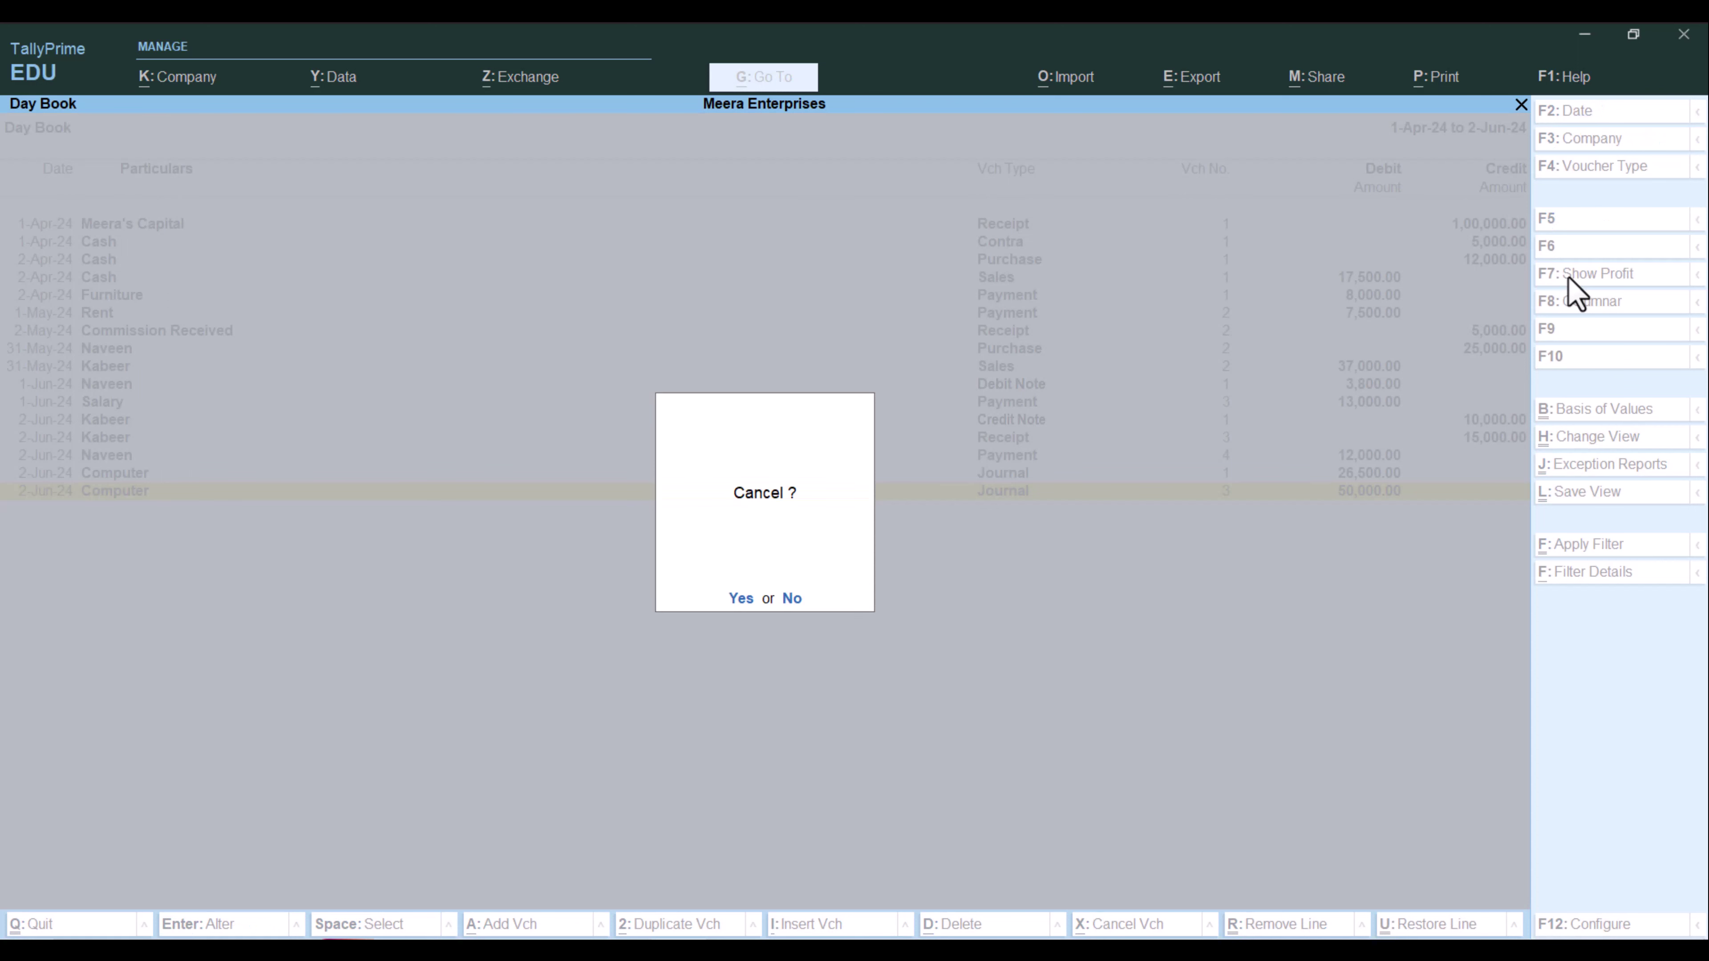
key(y)
key(Down)
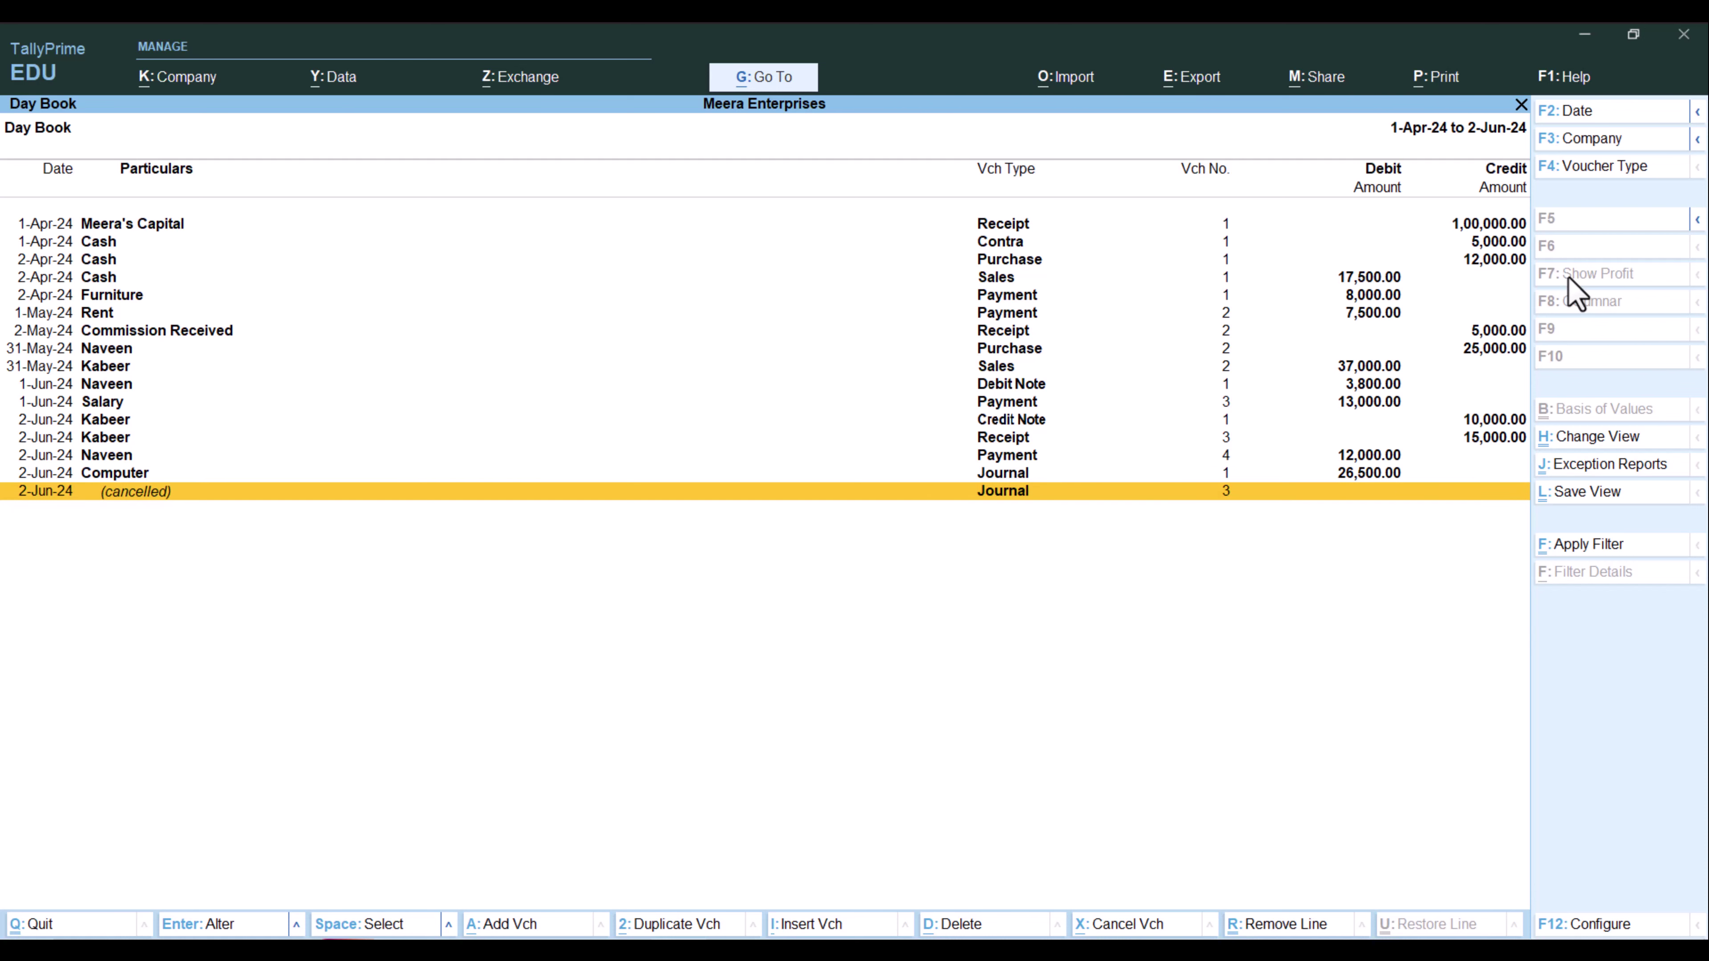
- View the cancelled Journal voucher No. 3 and quit it without saving
key(Return)
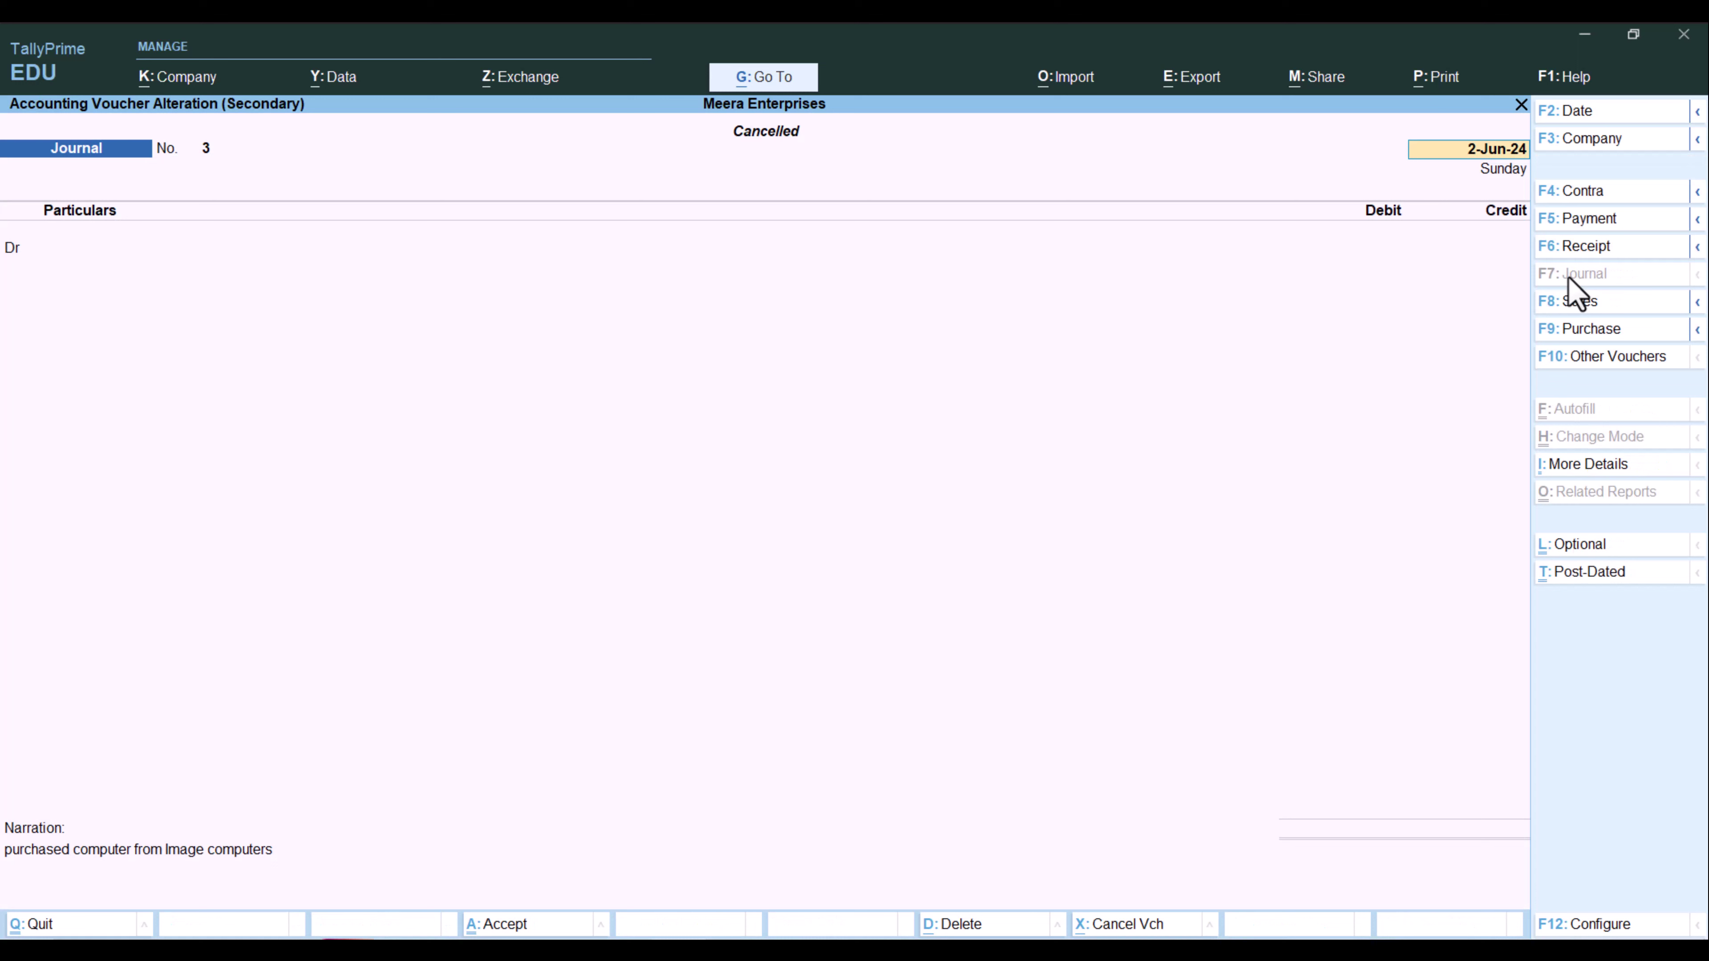
key(BackSpace)
key(Escape)
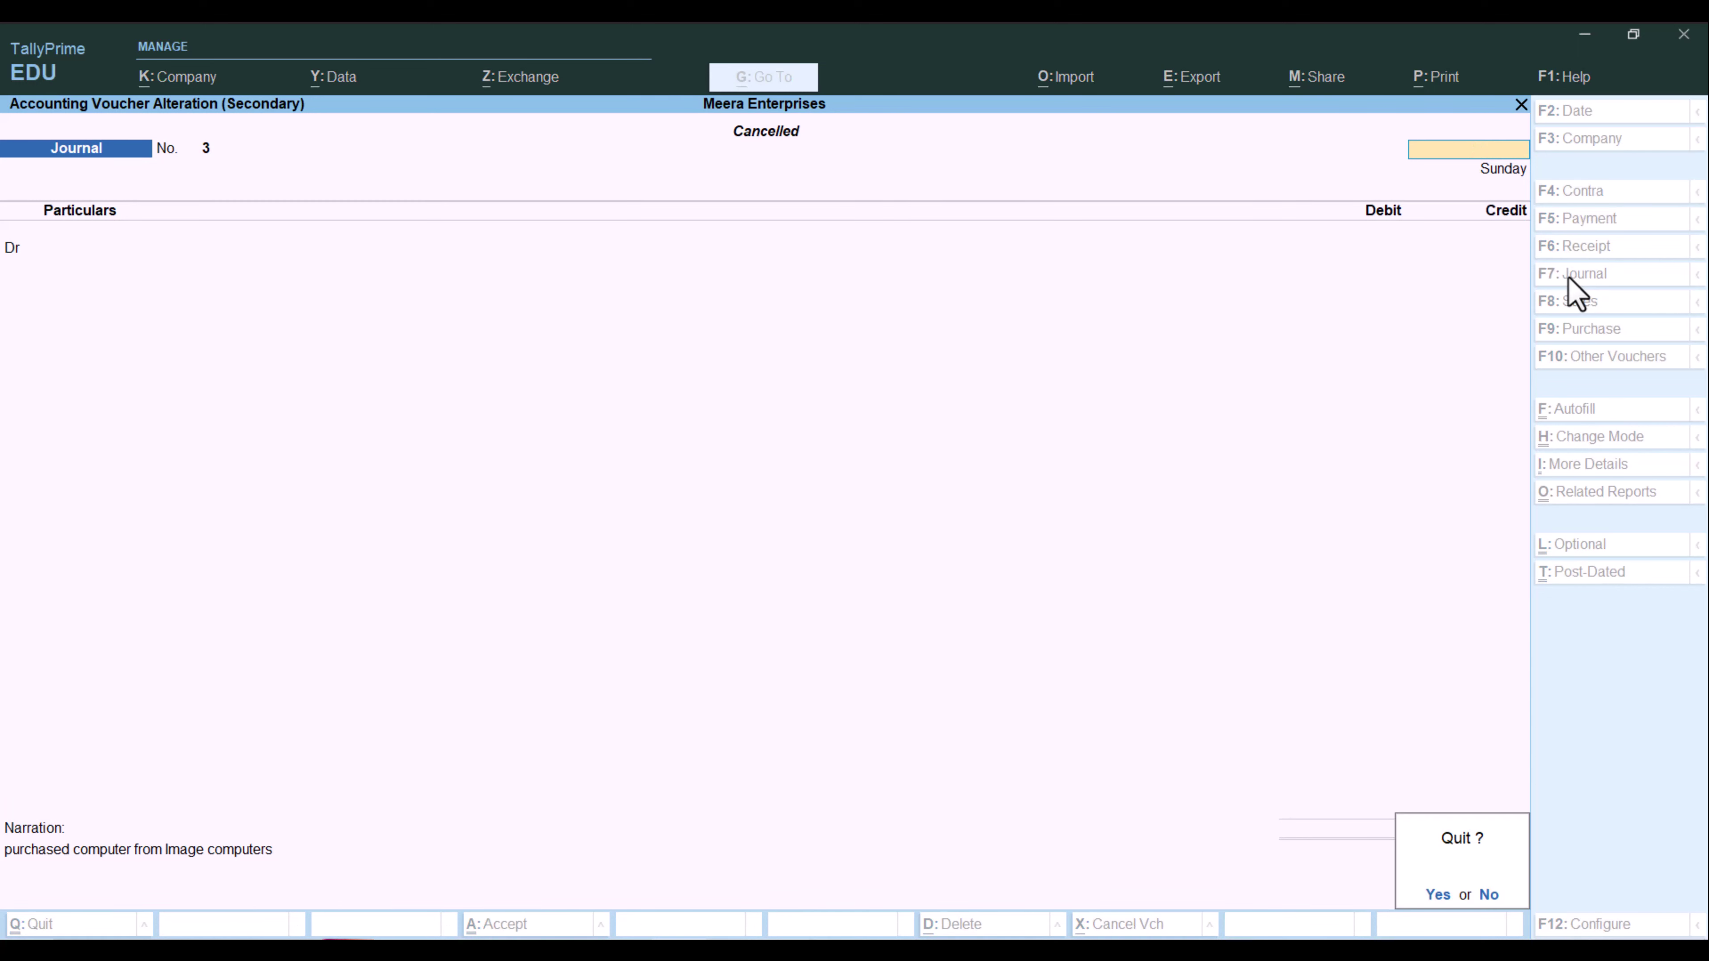
key(y)
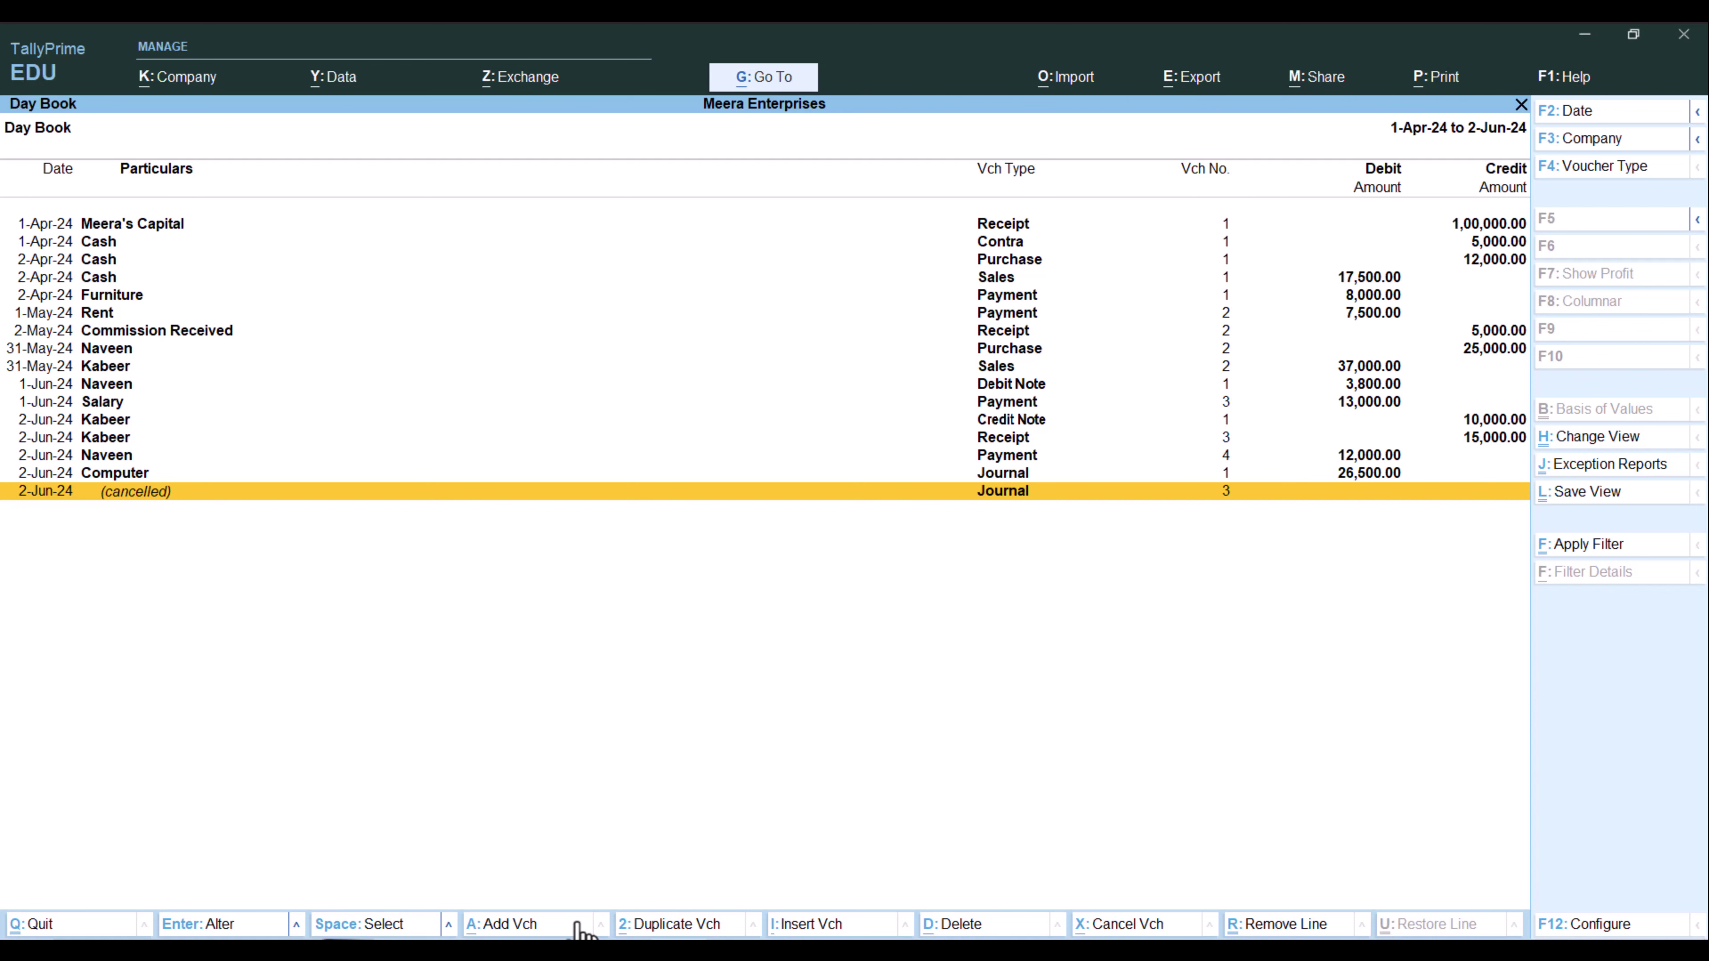
- Close the Day Book and return to the Gateway of Tally
key(Escape)
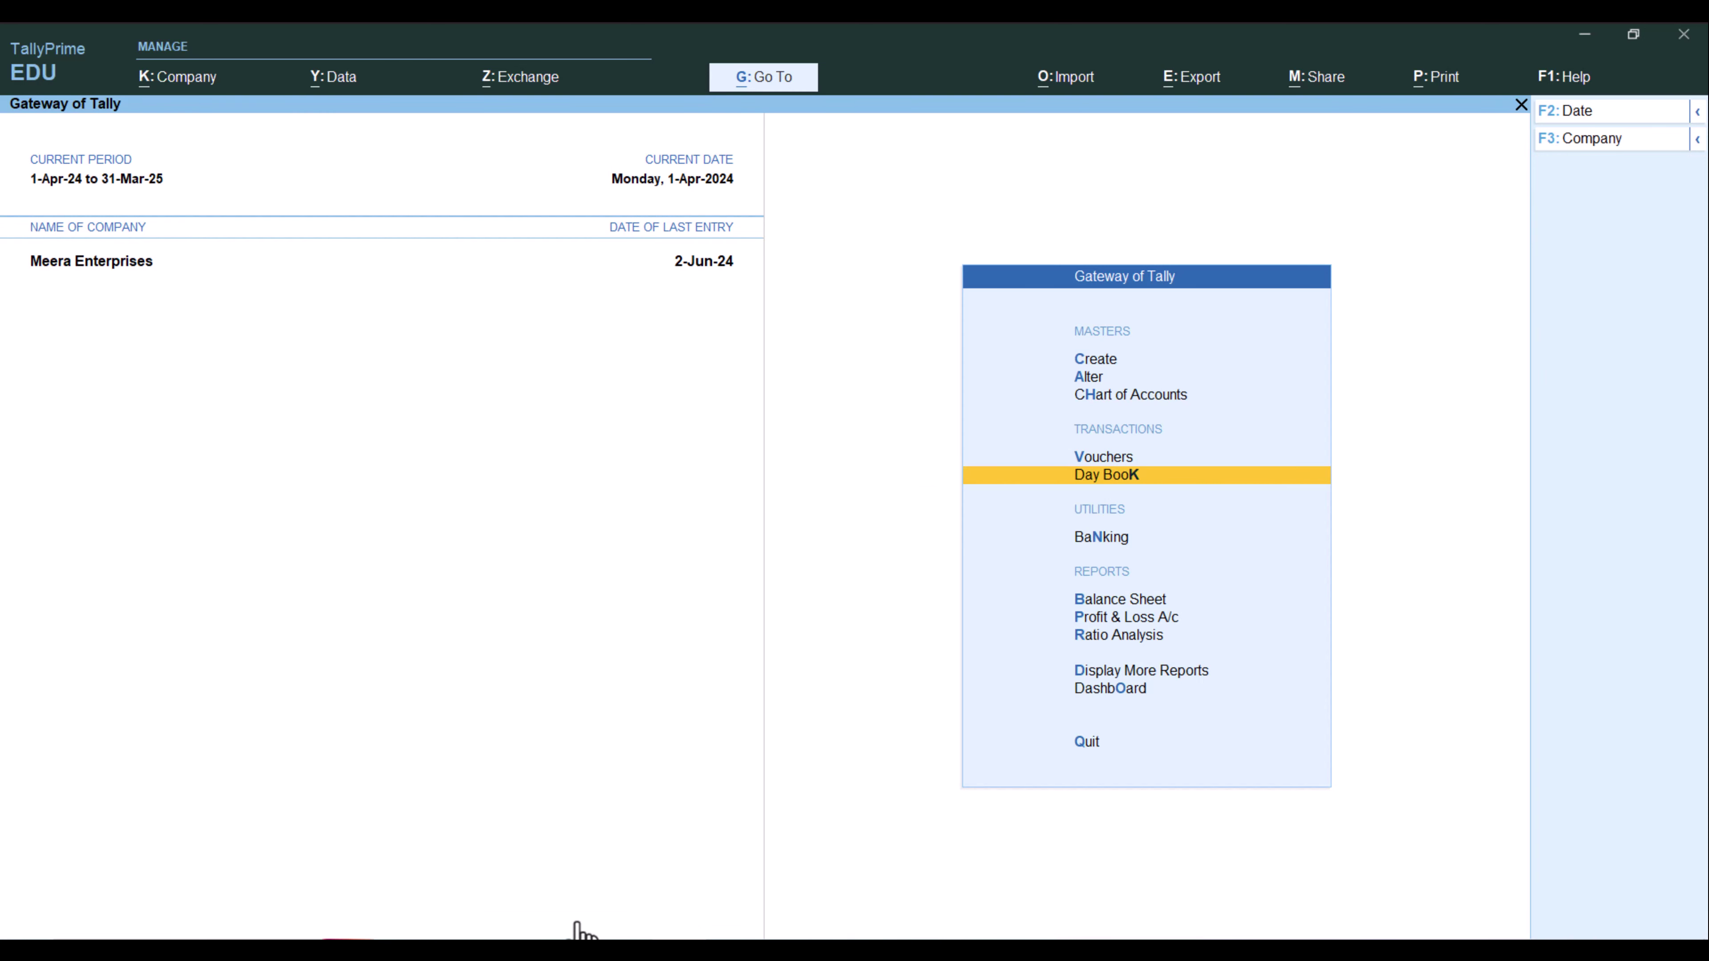
key(Escape)
key(Escape)
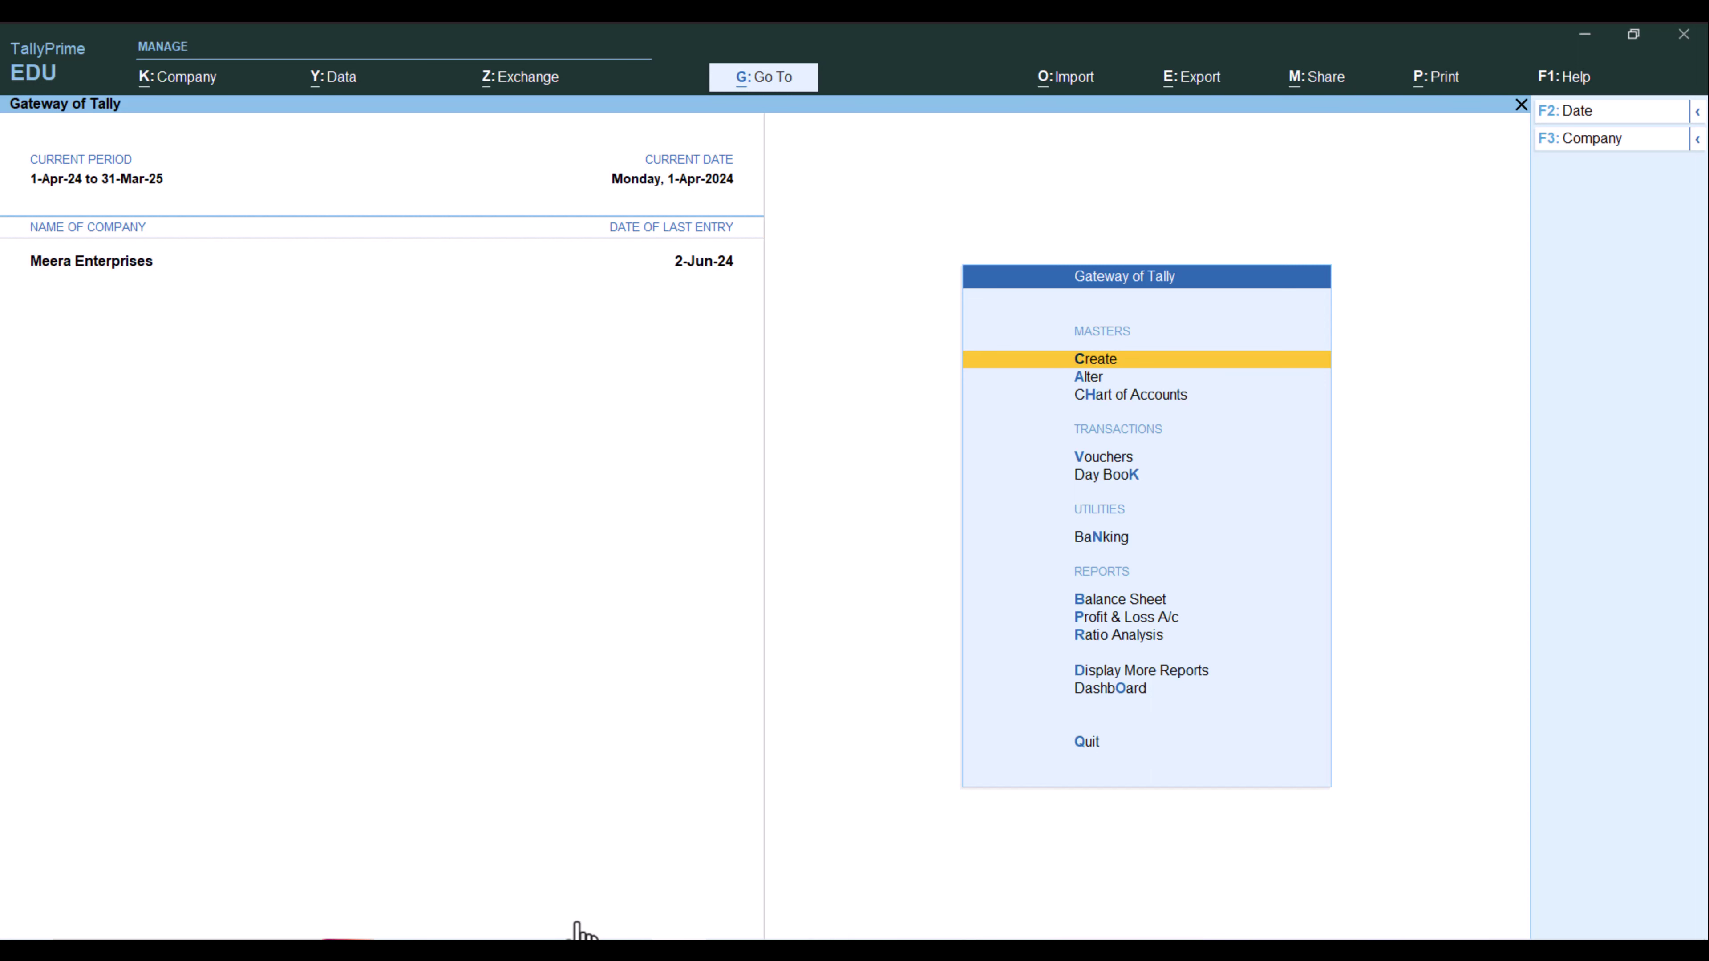
- Bring up the Display More Reports list from the Gateway of Tally
key(Down)
key(Down)
key(Down)
key(Down)
key(Down)
key(Down)
key(Down)
key(Down)
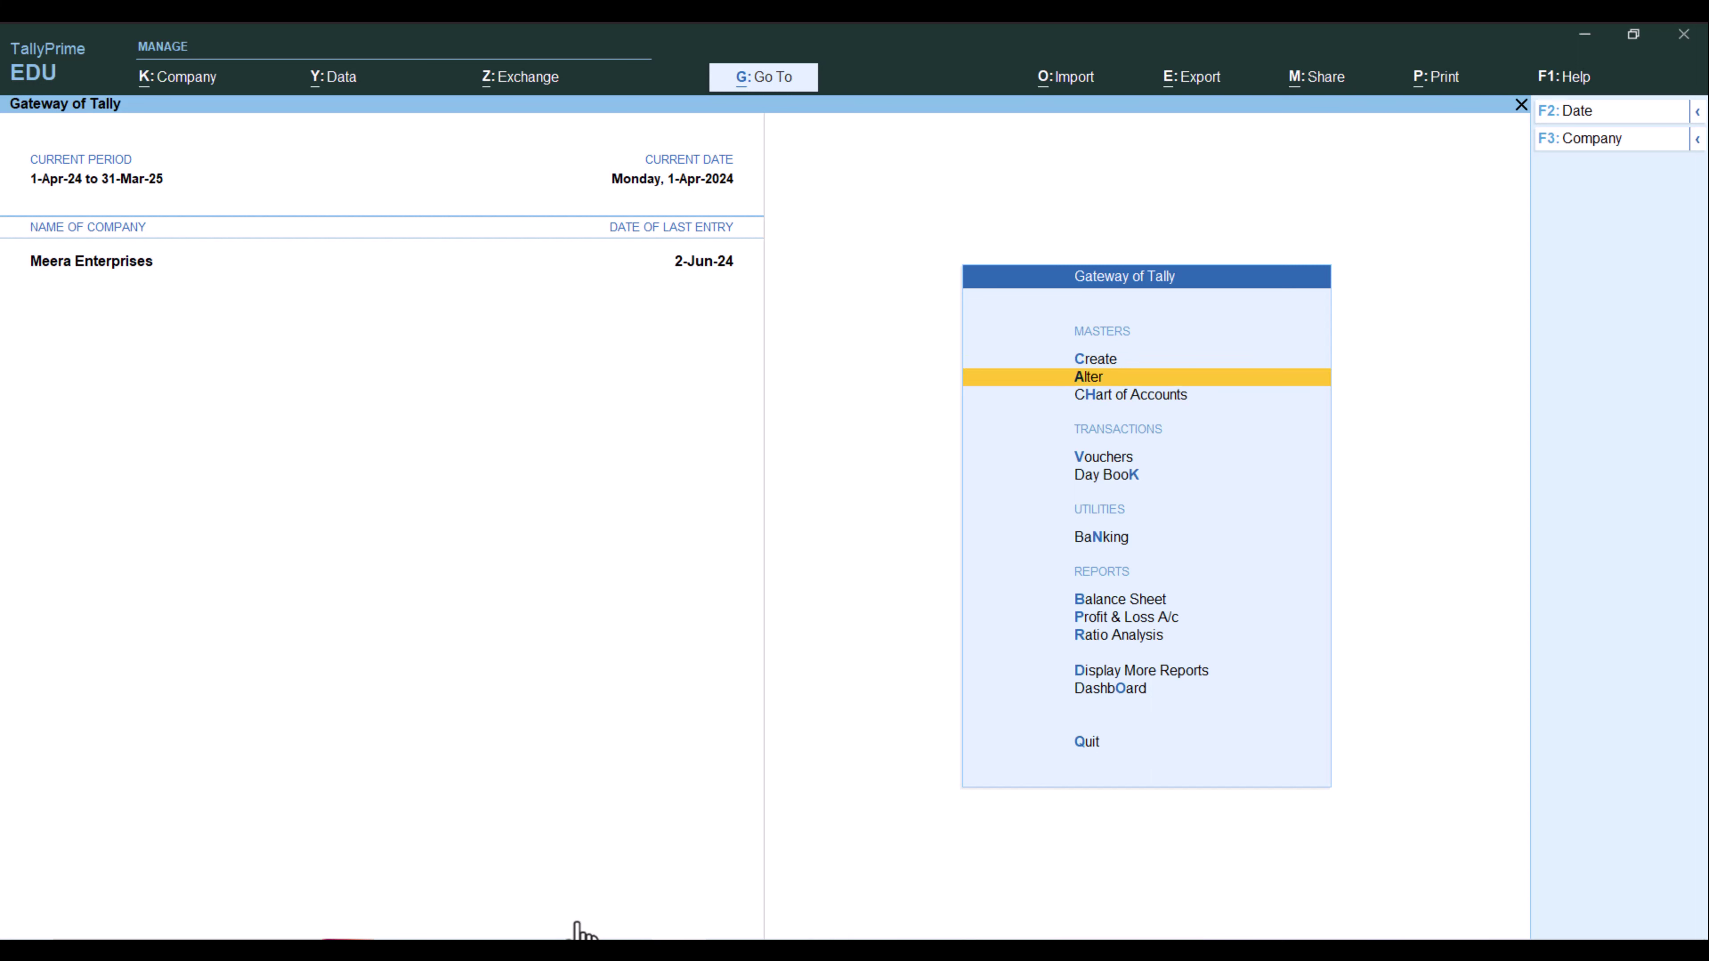
key(Down)
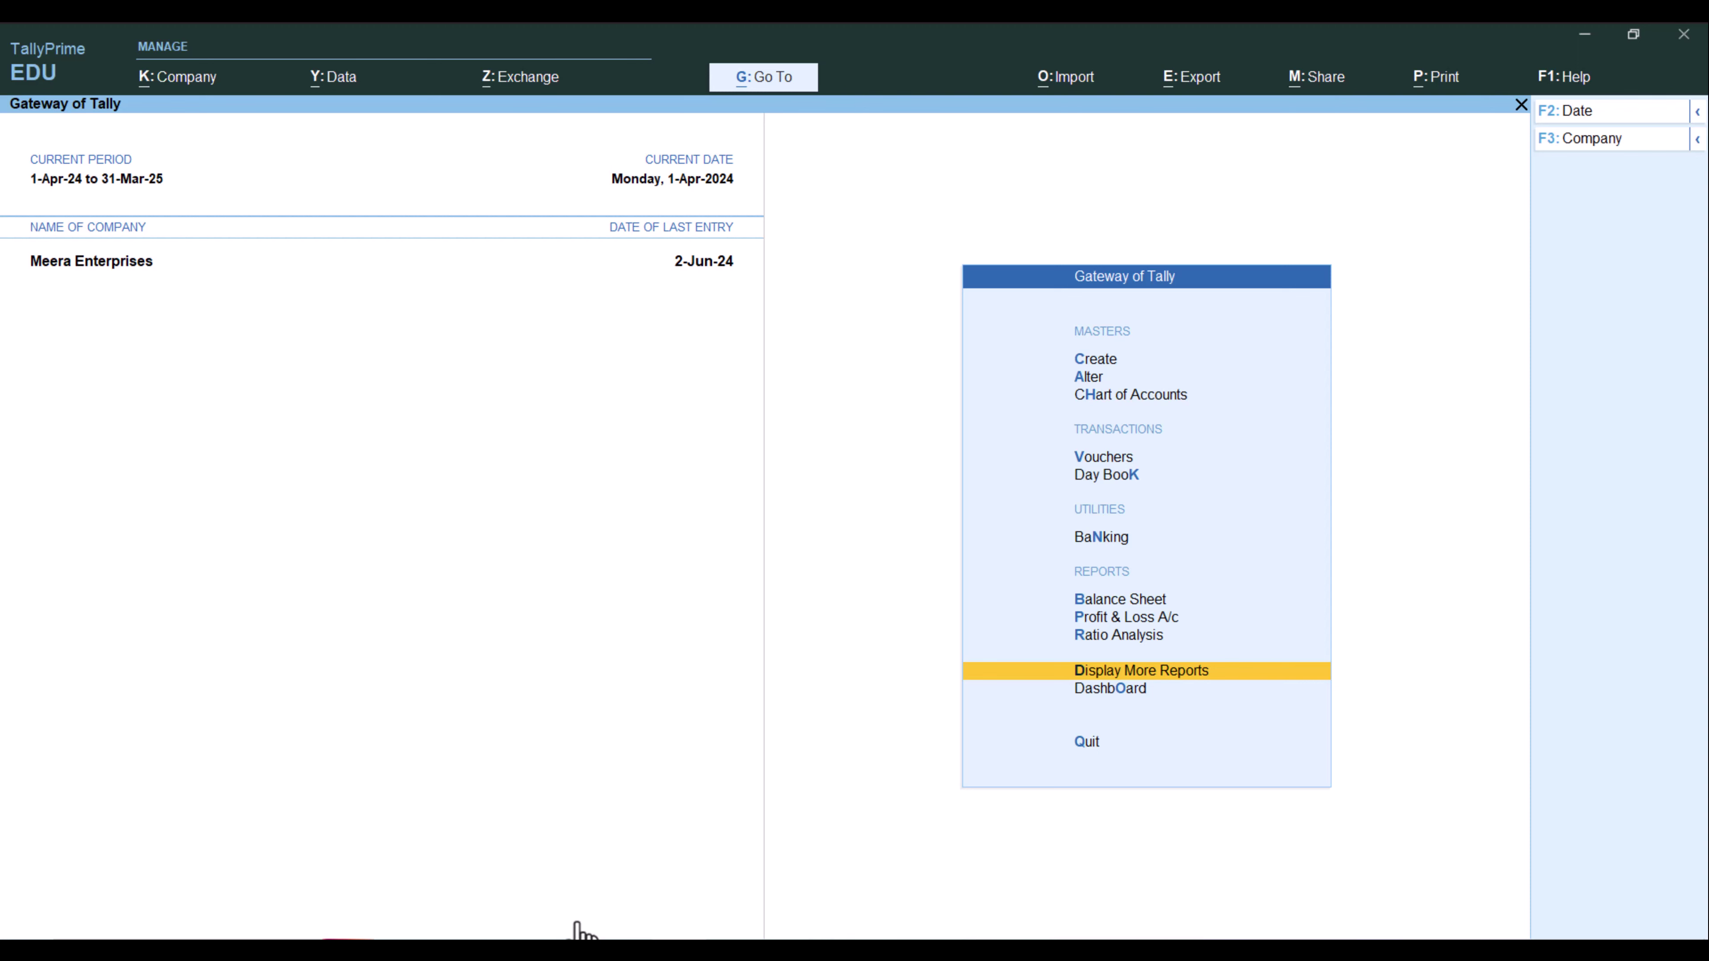
key(Return)
- Open the Account Books list and go to the Ledger report
key(Down)
key(Down)
key(Down)
key(Down)
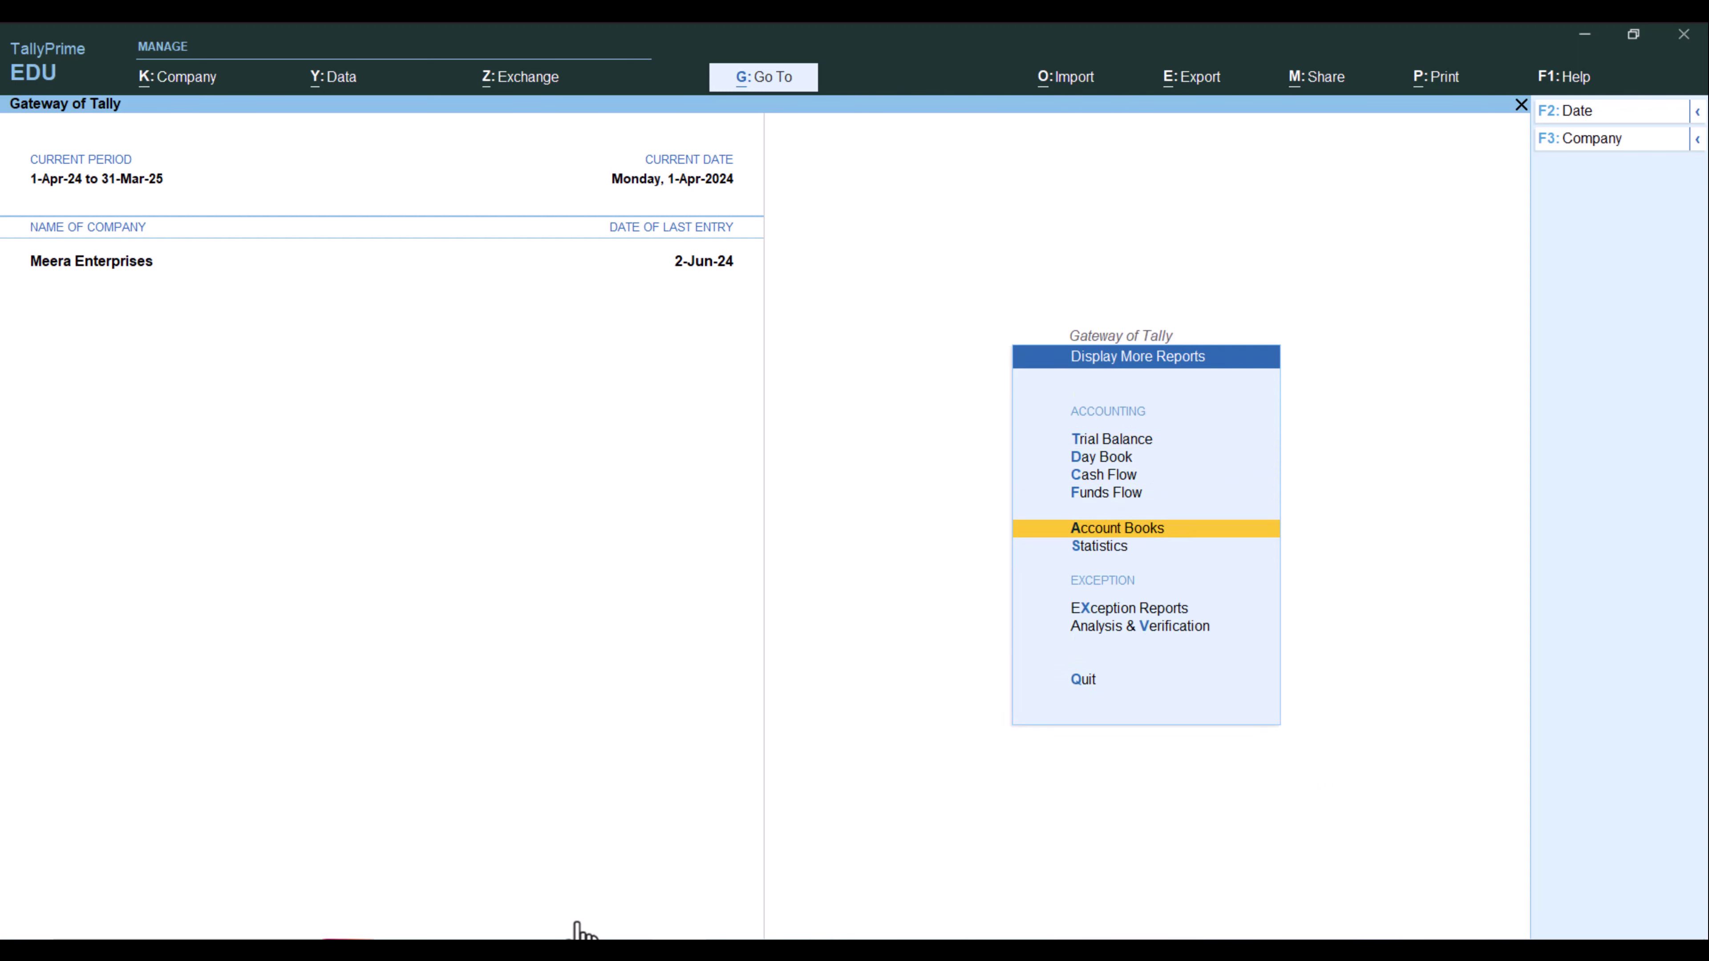
key(Return)
key(Down)
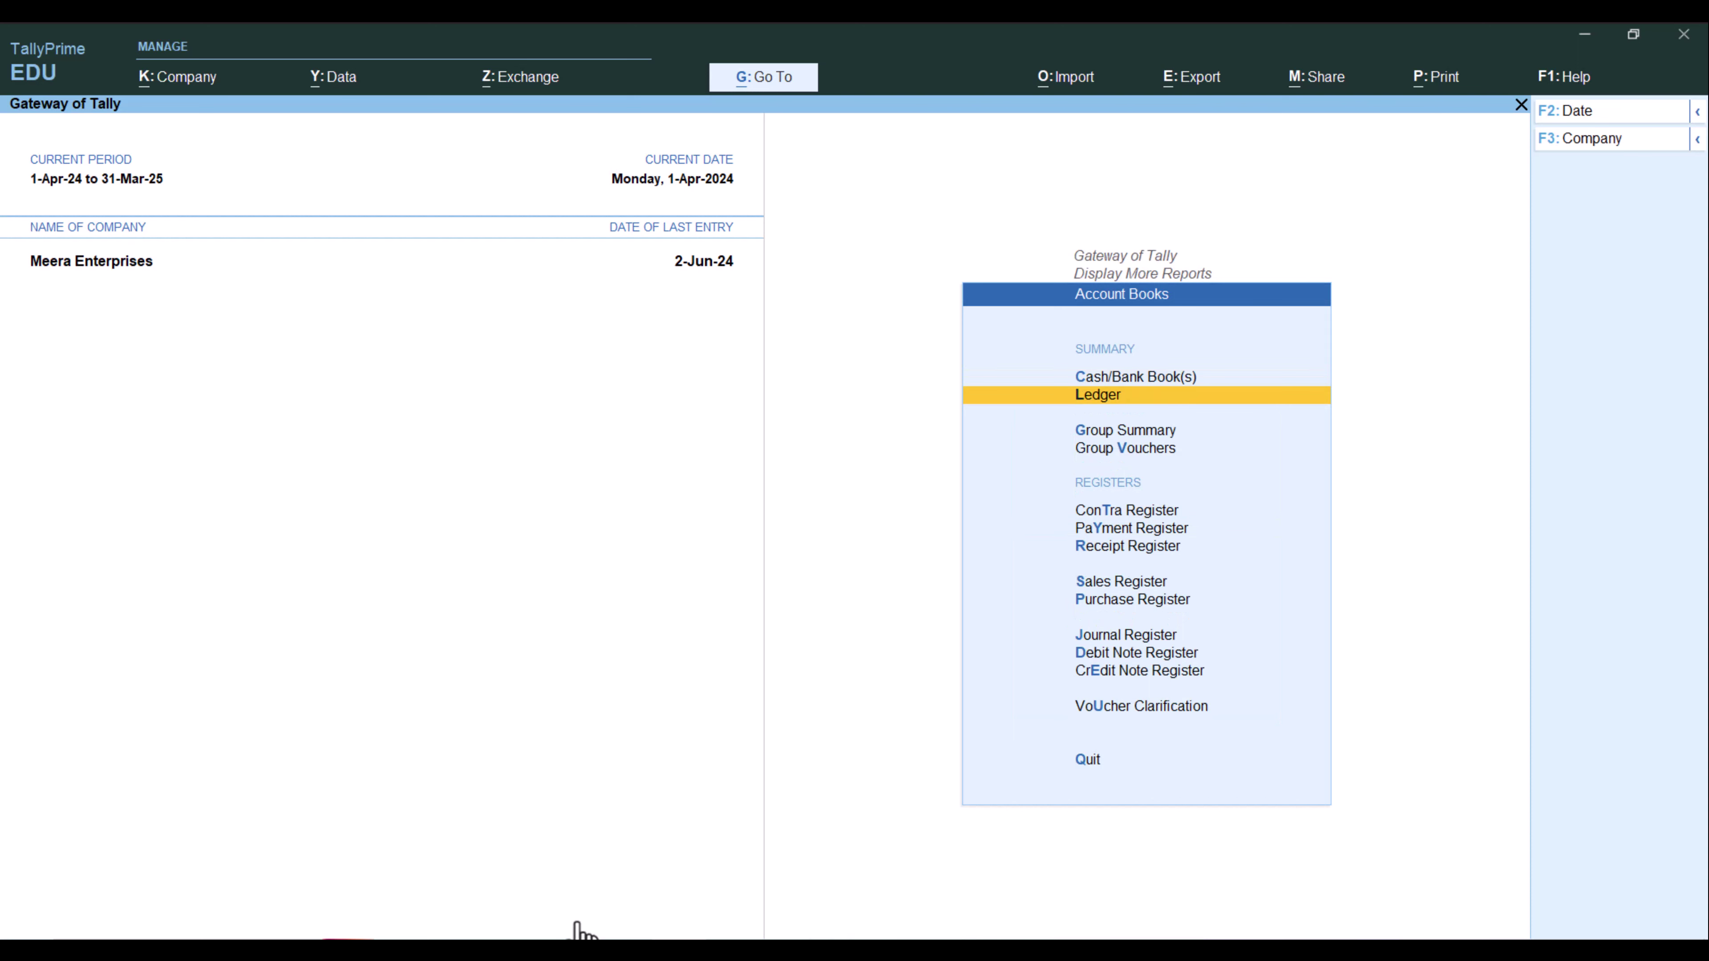
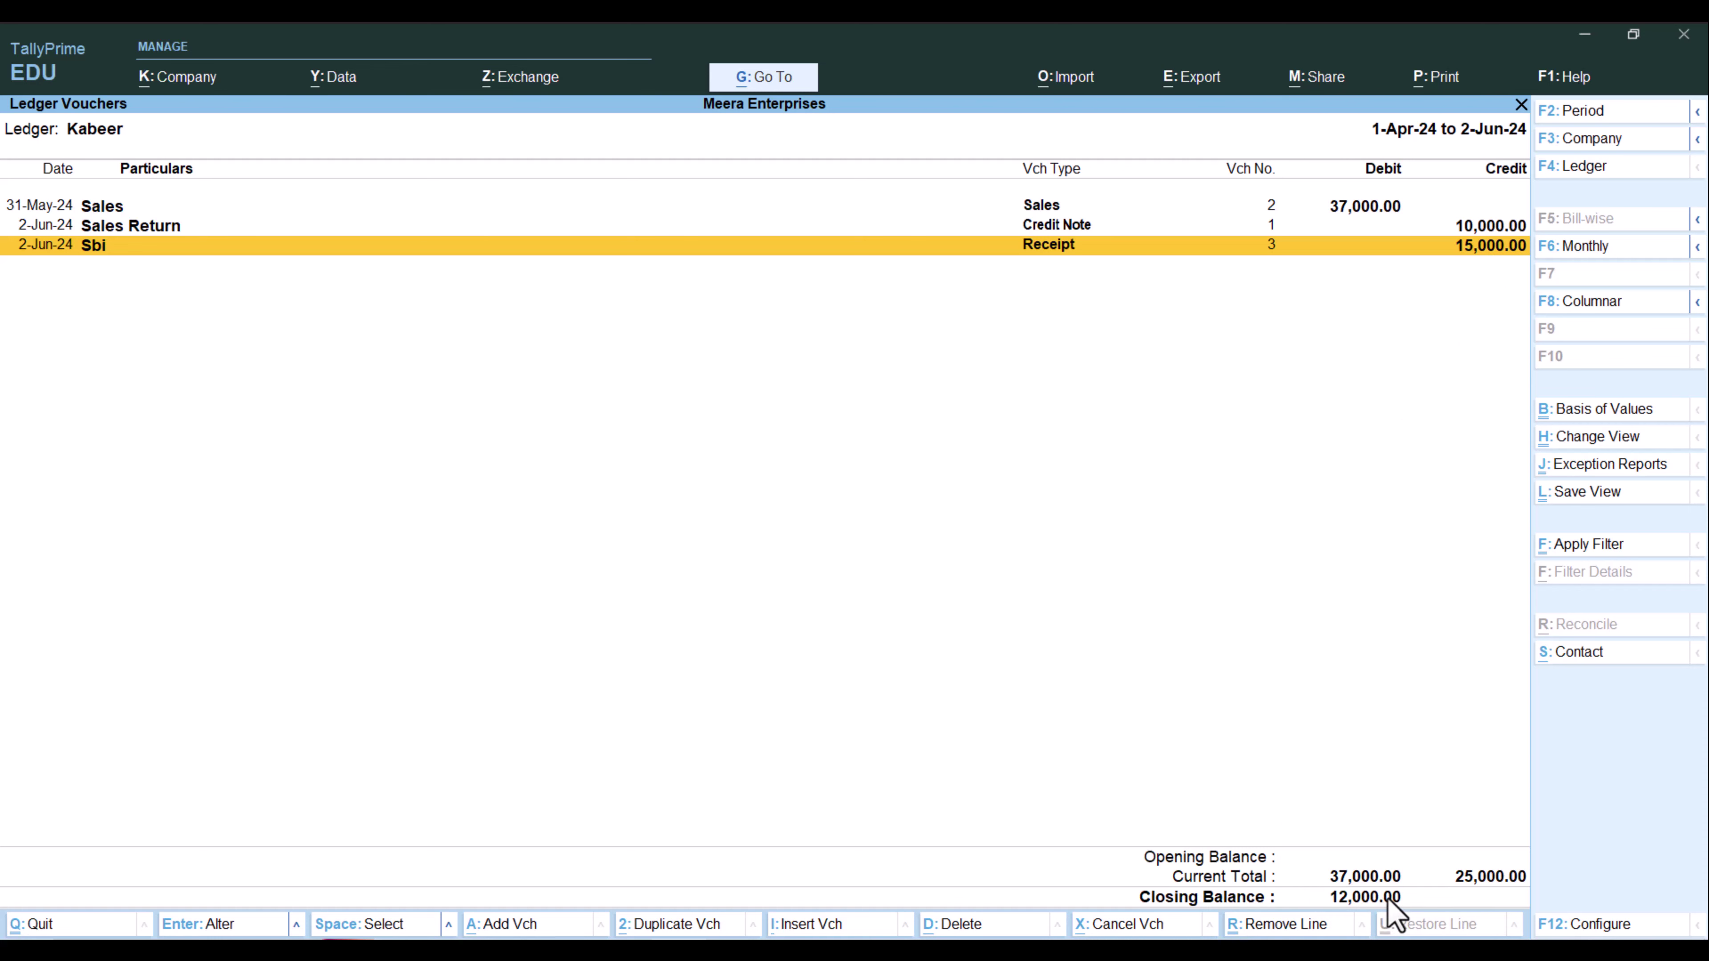
- Close the customer's ledger and view the Cash ledger's vouchers instead
key(Escape)
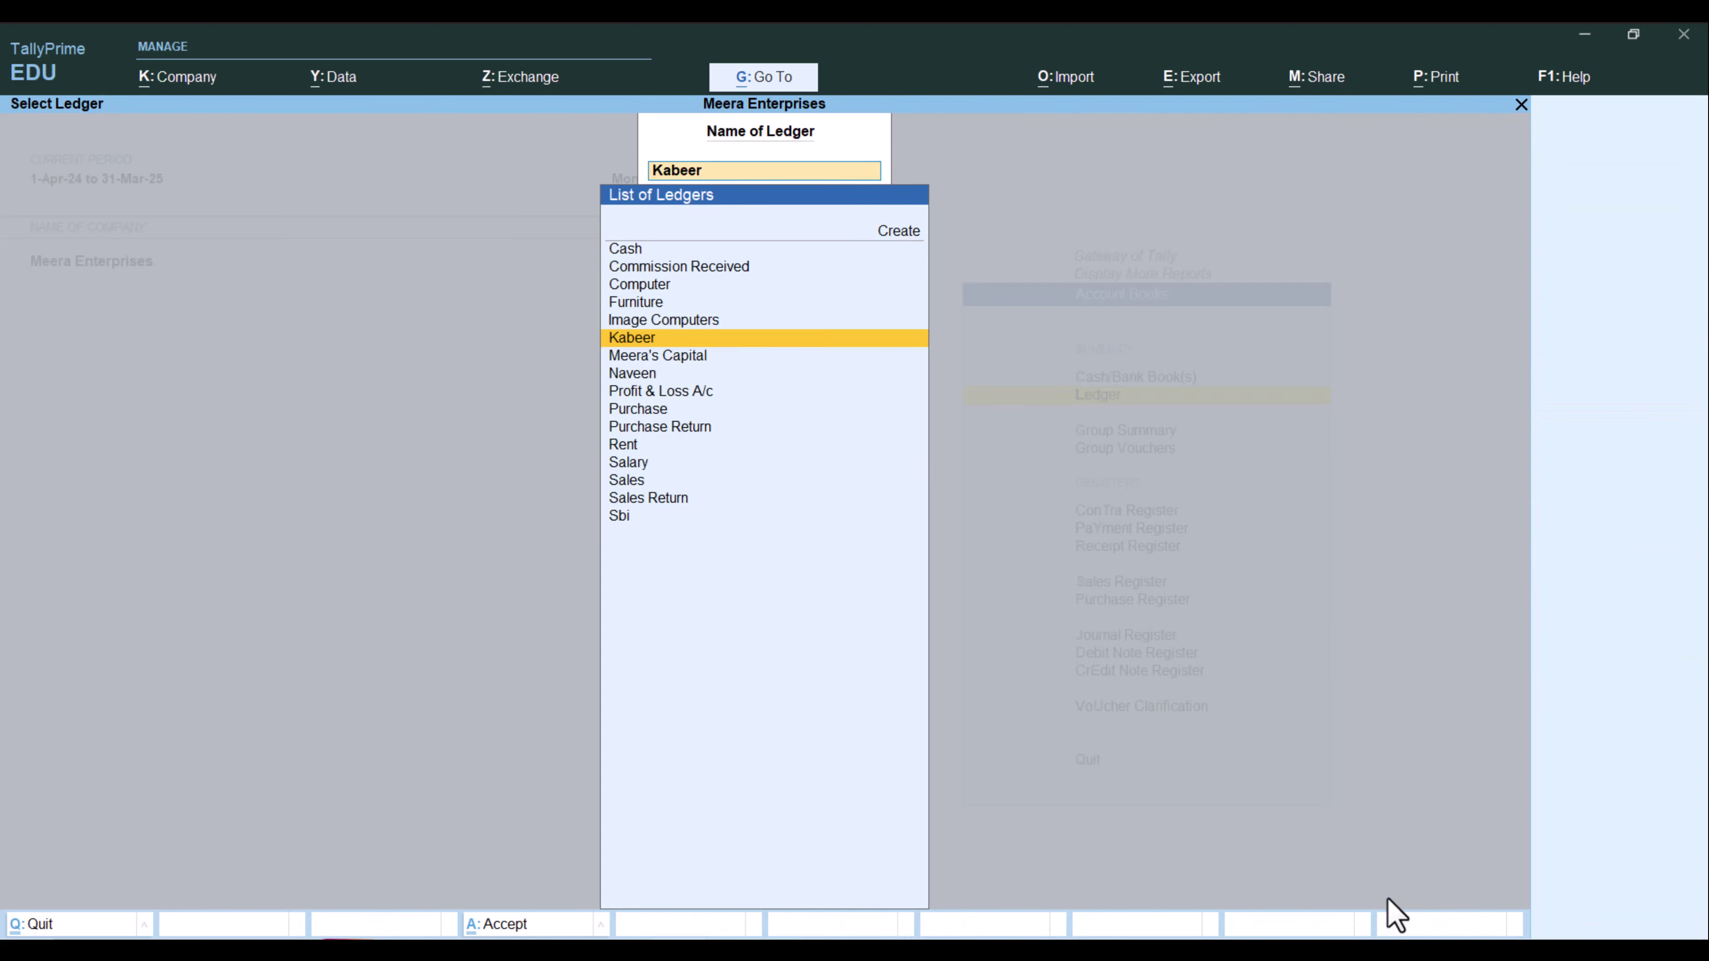
key(Up)
key(Up)
key(Up)
key(Up)
key(Up)
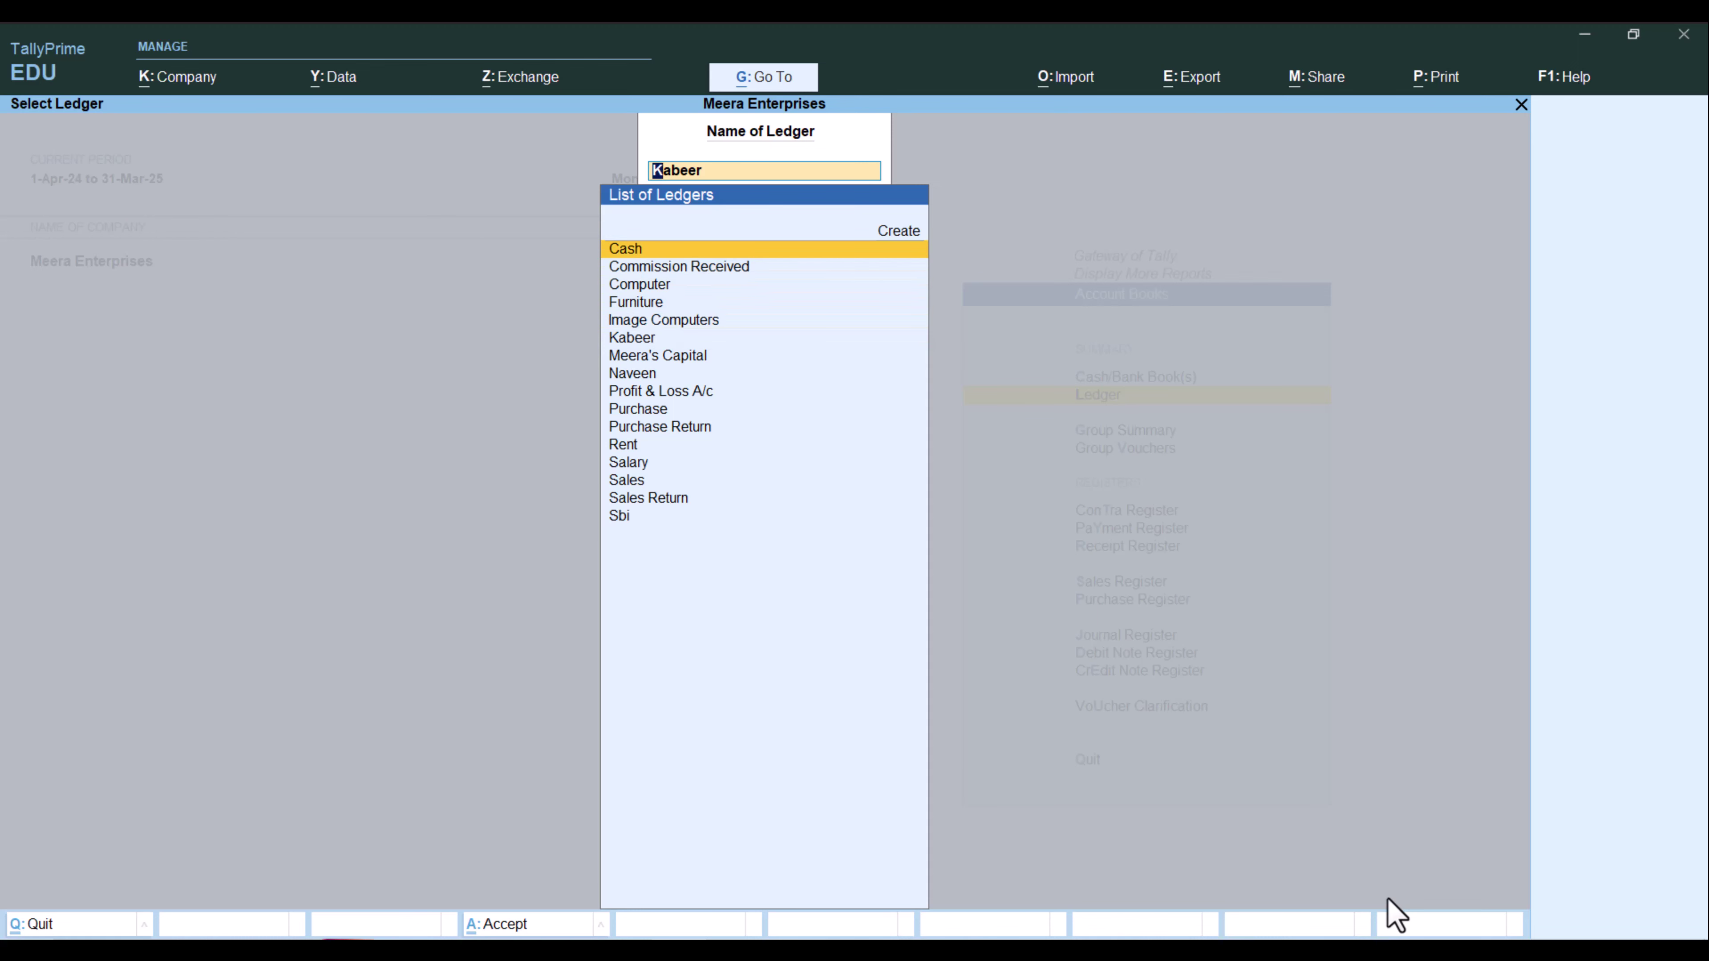
key(Return)
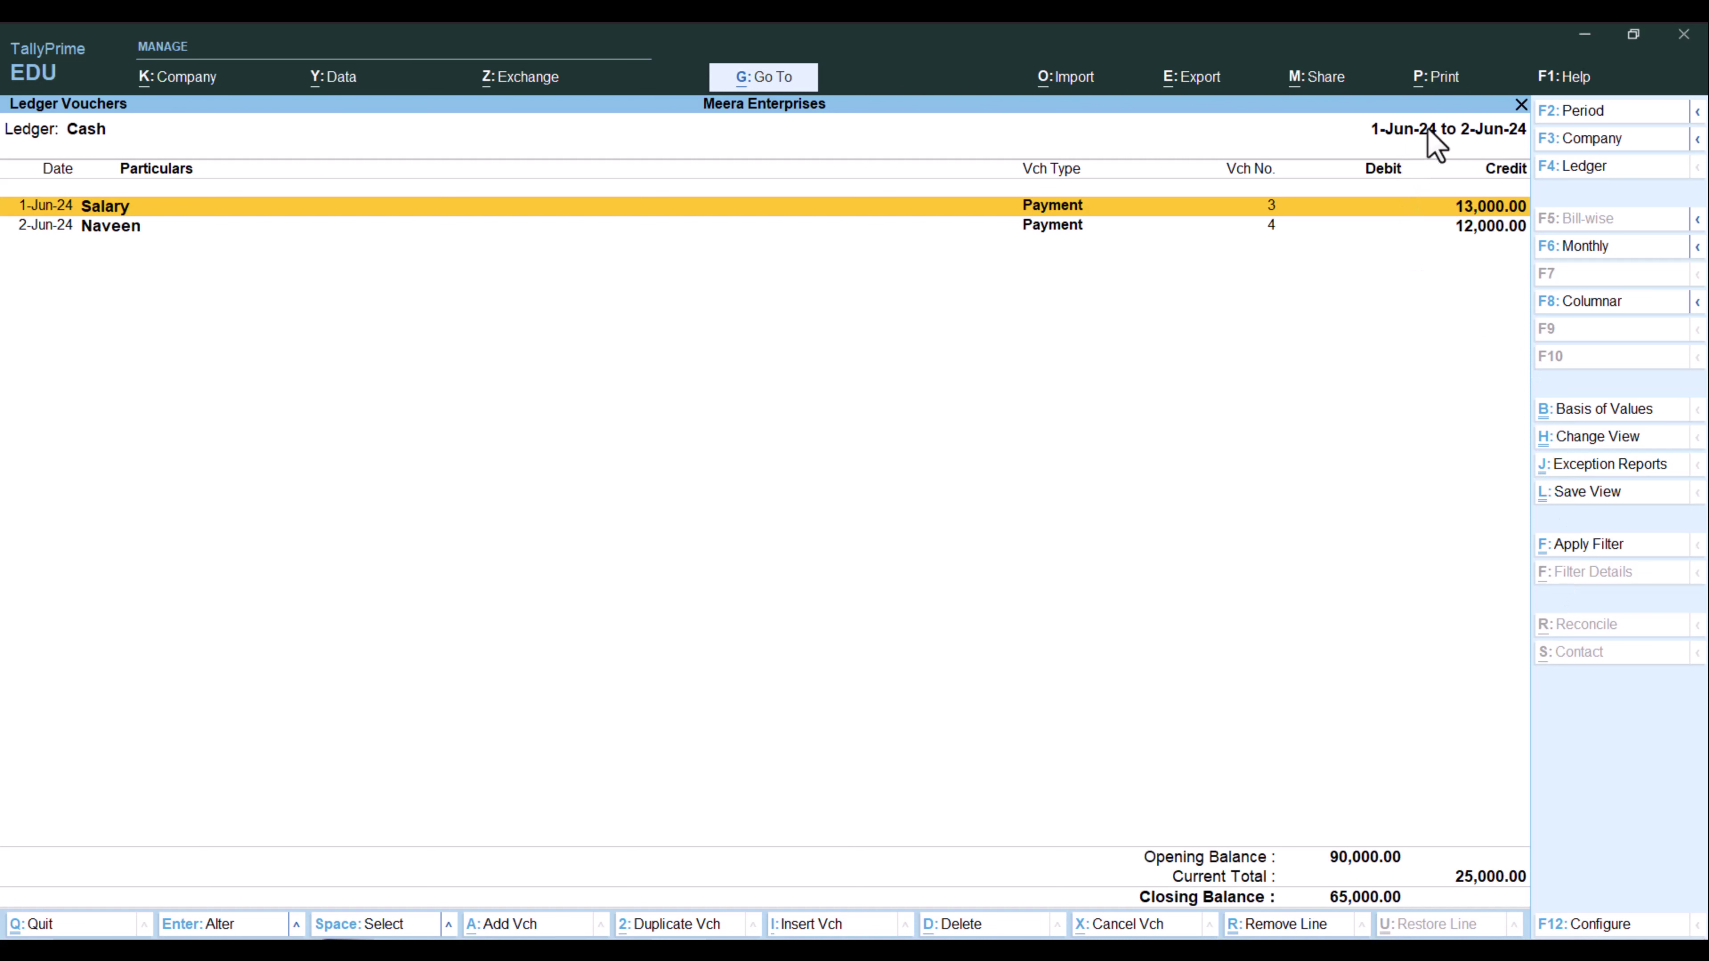
- Set the Cash ledger's period from 1-4-2024 to 2-6-2024
key(alt+F2)
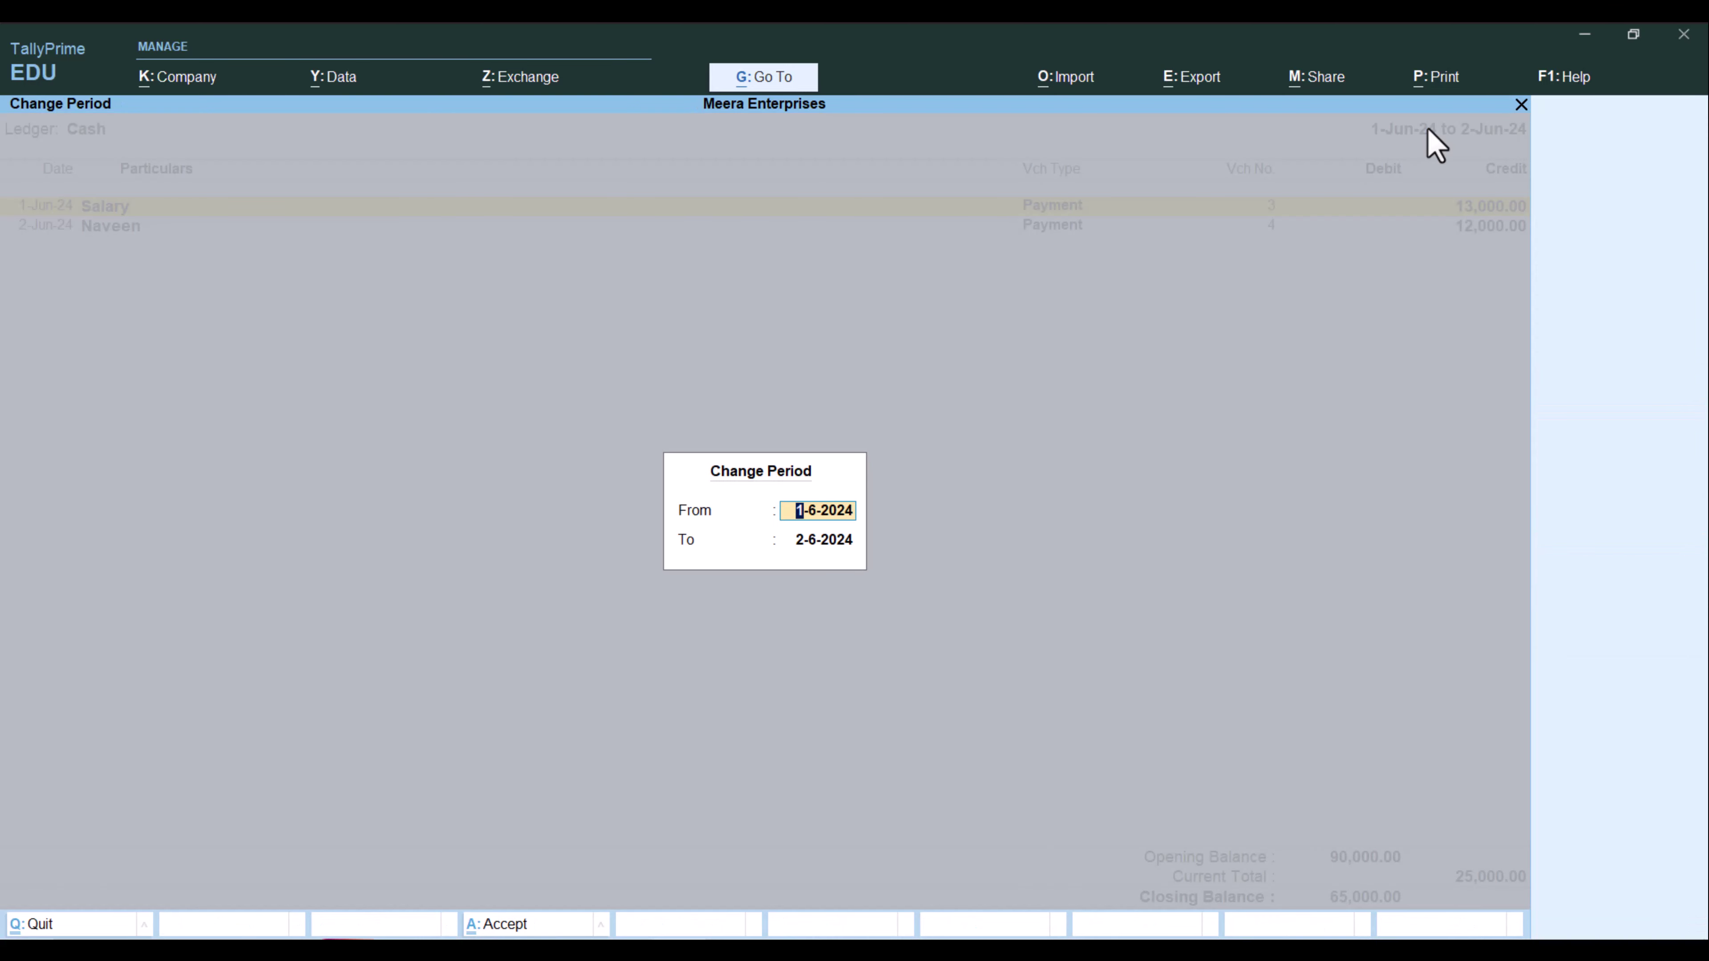
text(1-4)
key(Return)
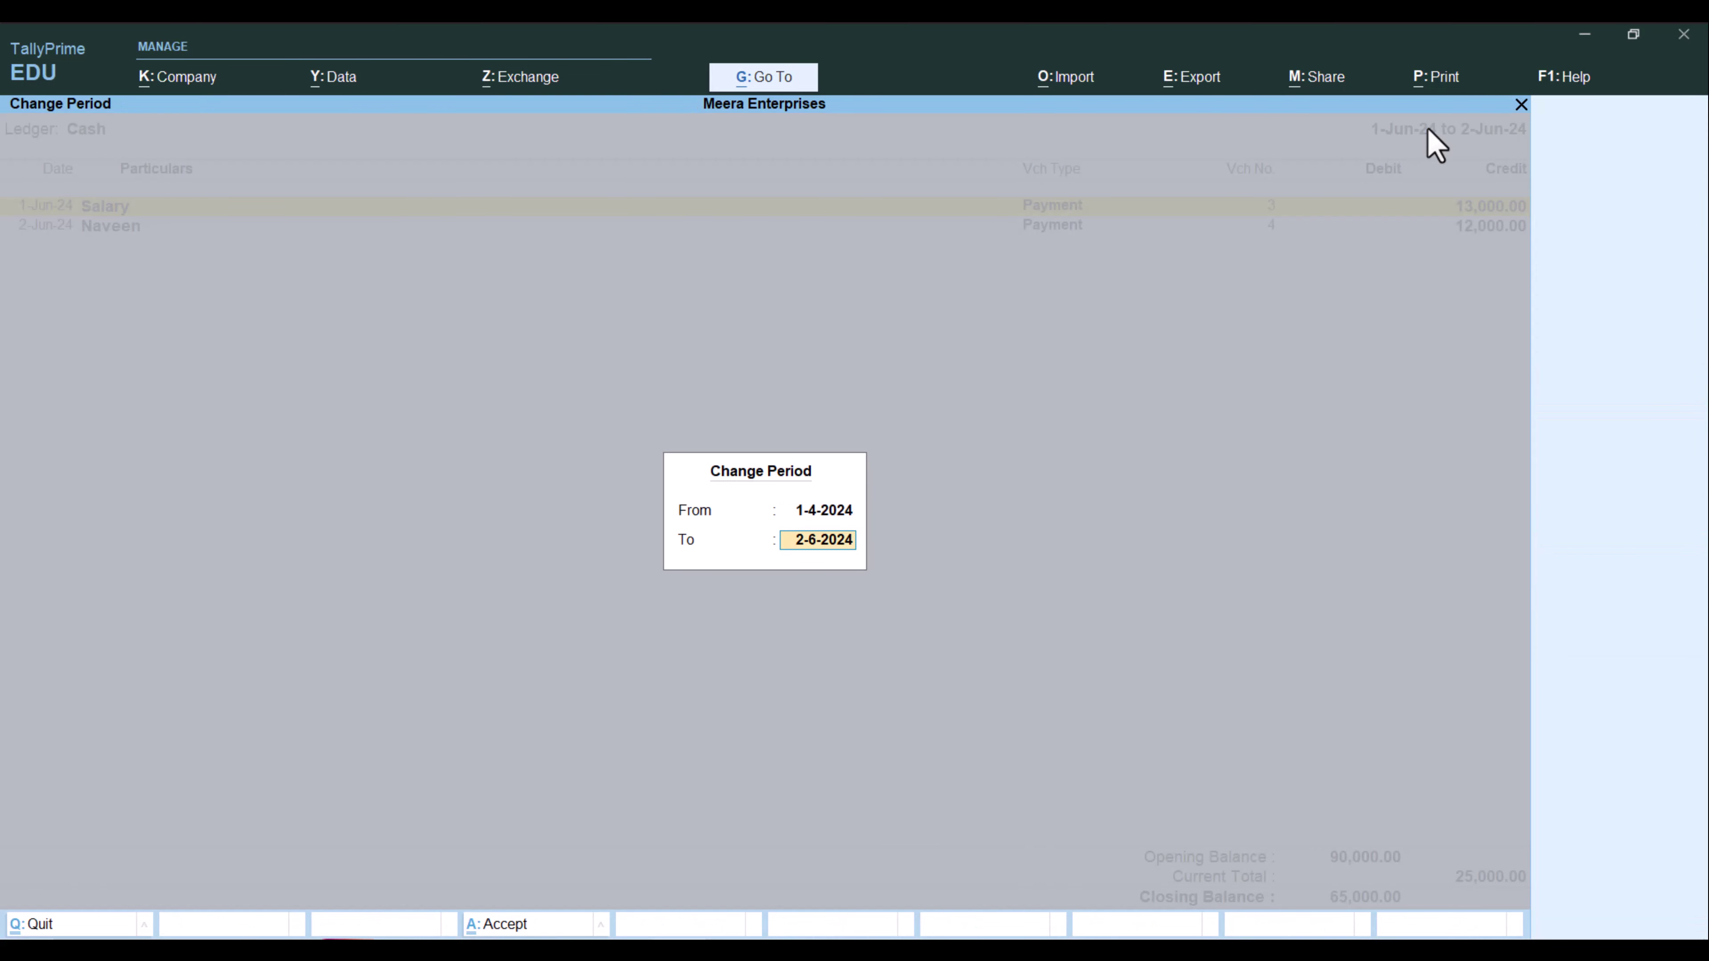
key(Return)
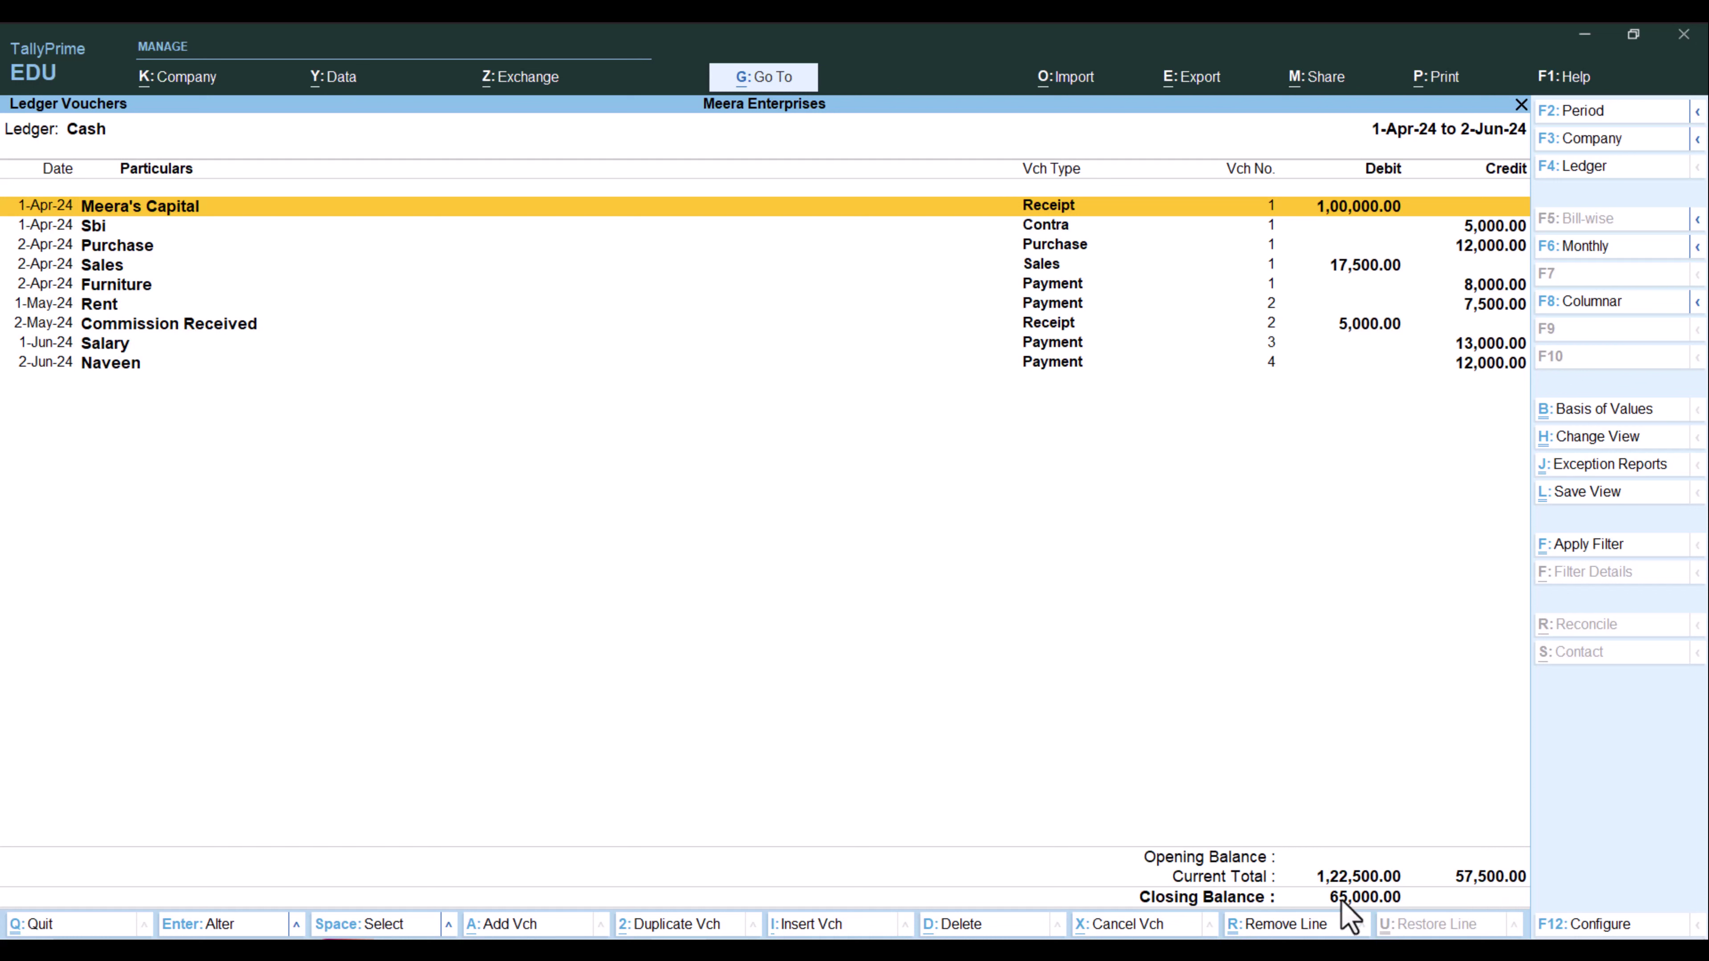
- Leave the Cash ledger and the account books, and open the Trial Balance report
key(Escape)
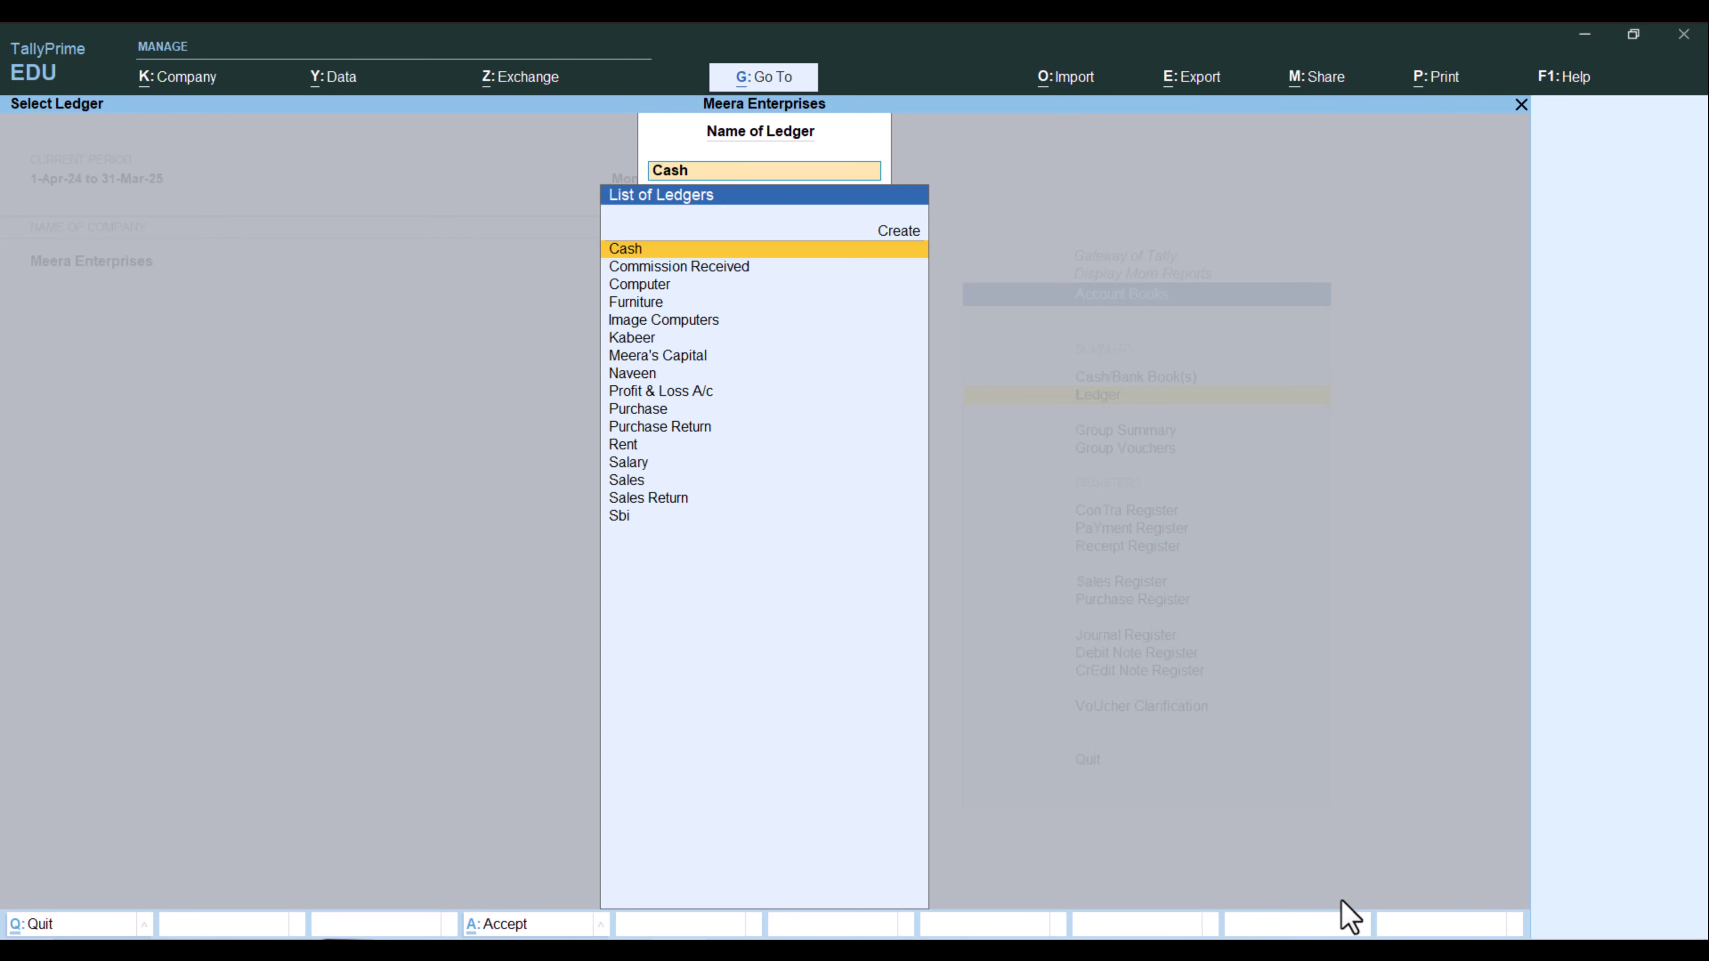
key(BackSpace)
key(Escape)
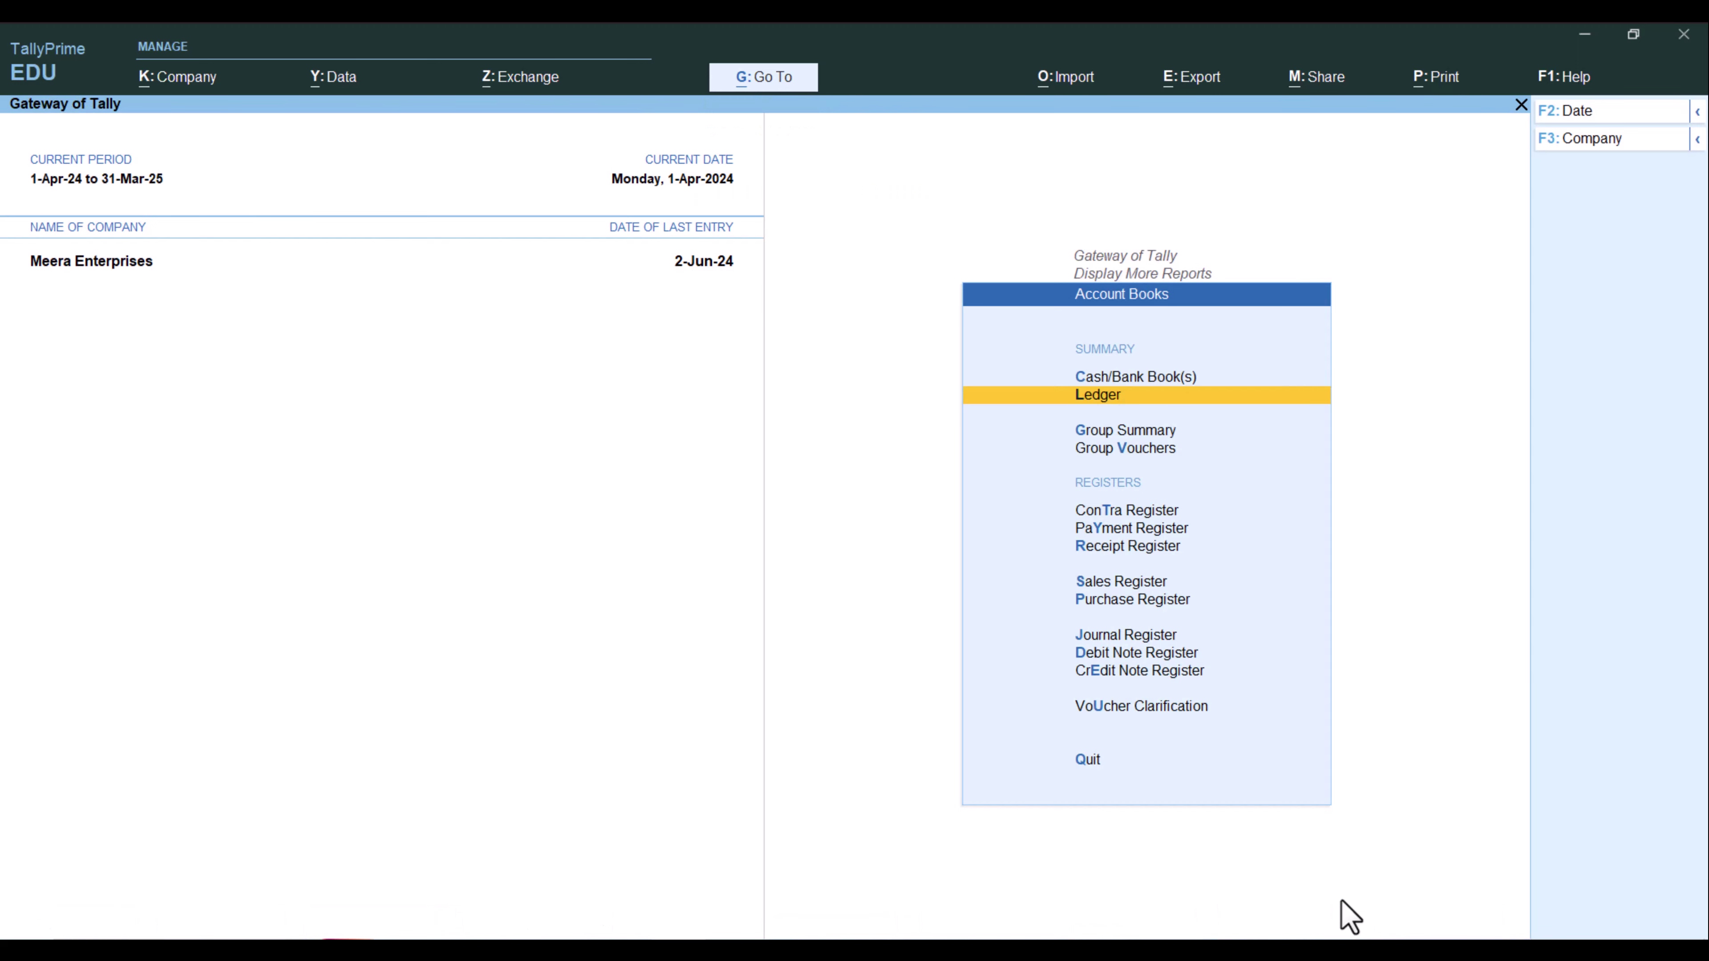
key(Escape)
key(Escape)
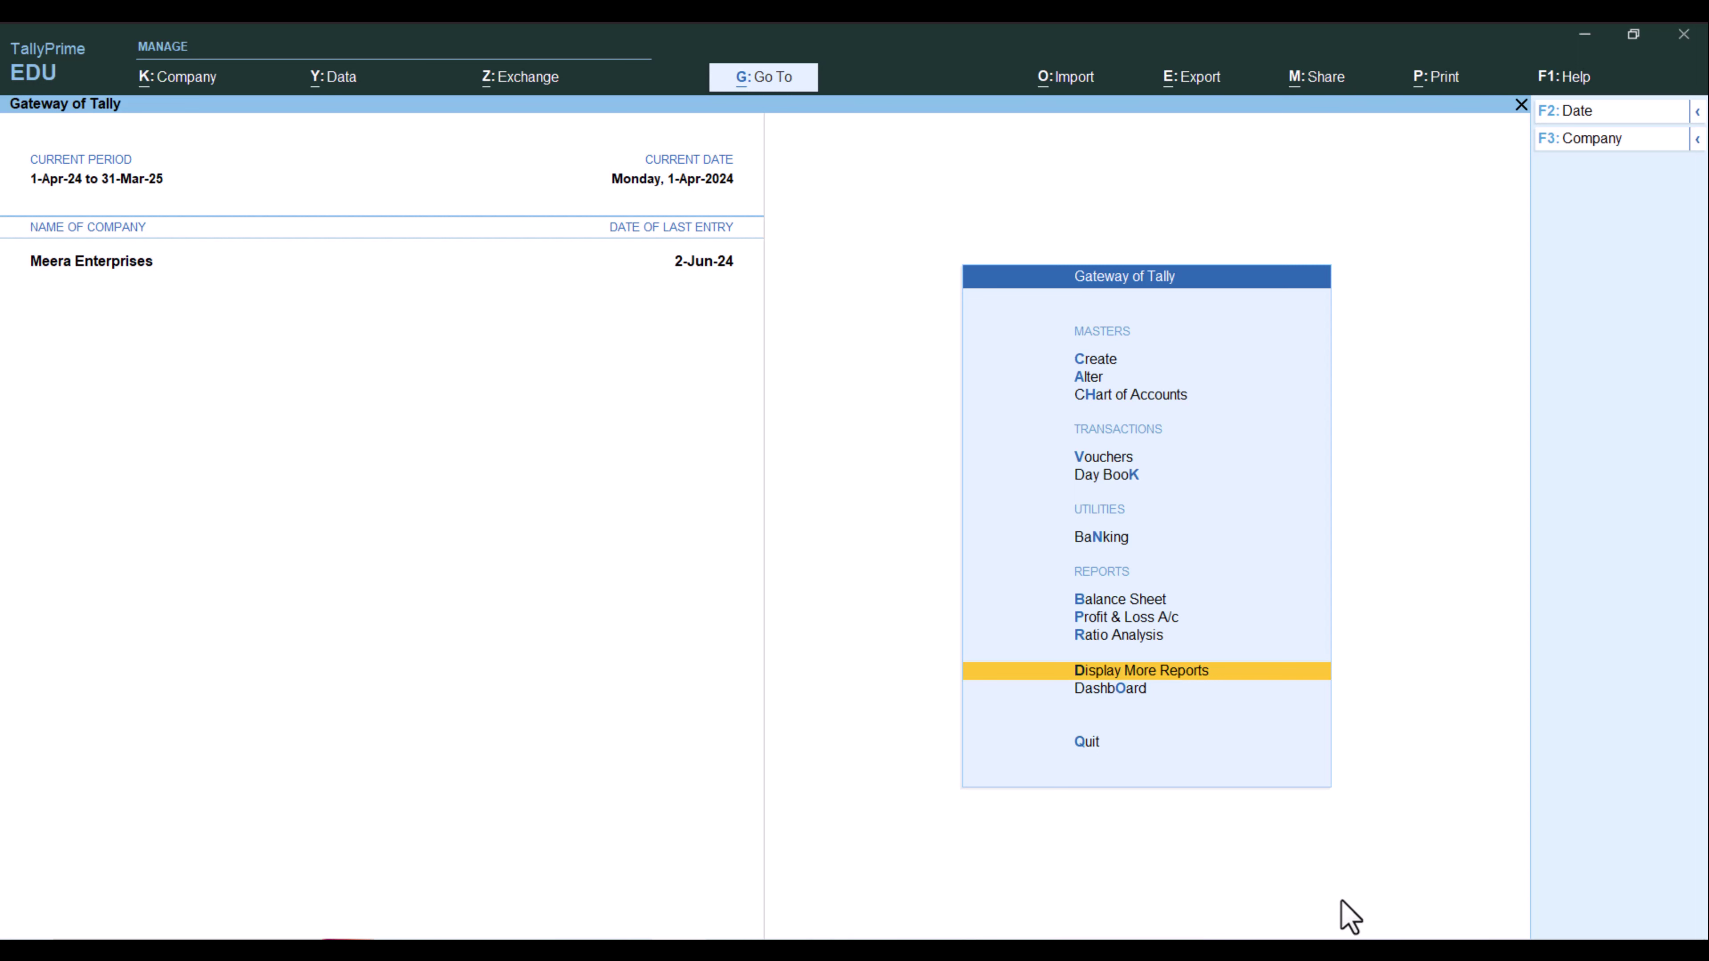
key(Return)
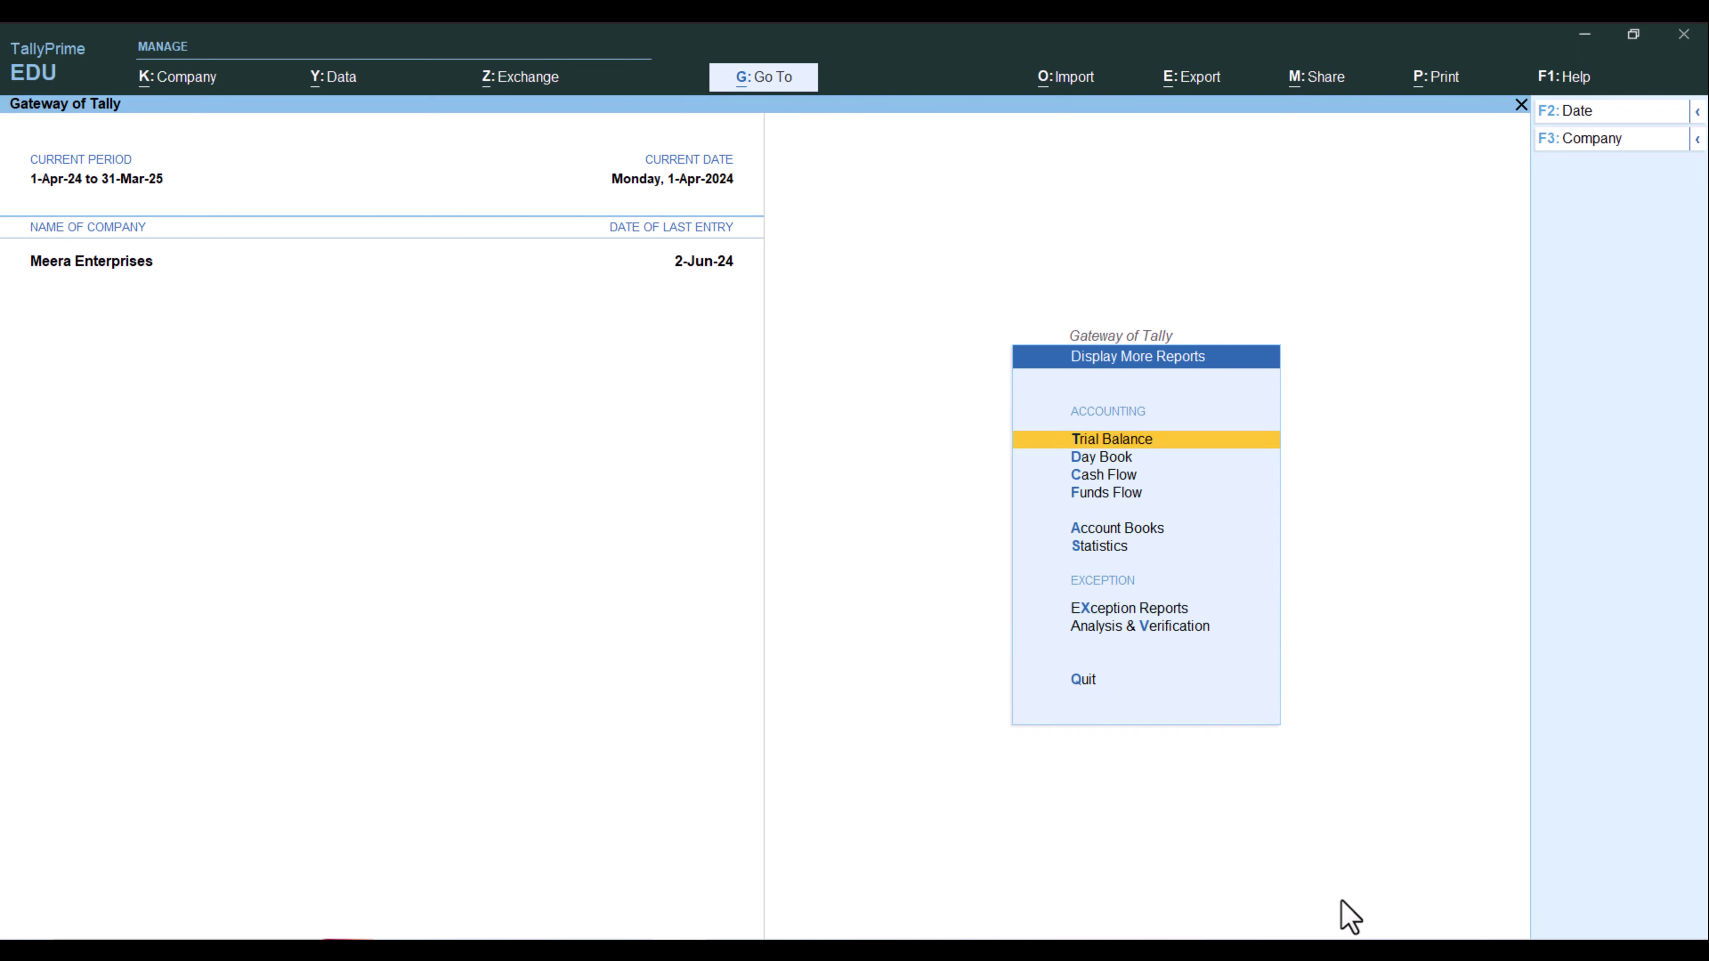
key(Return)
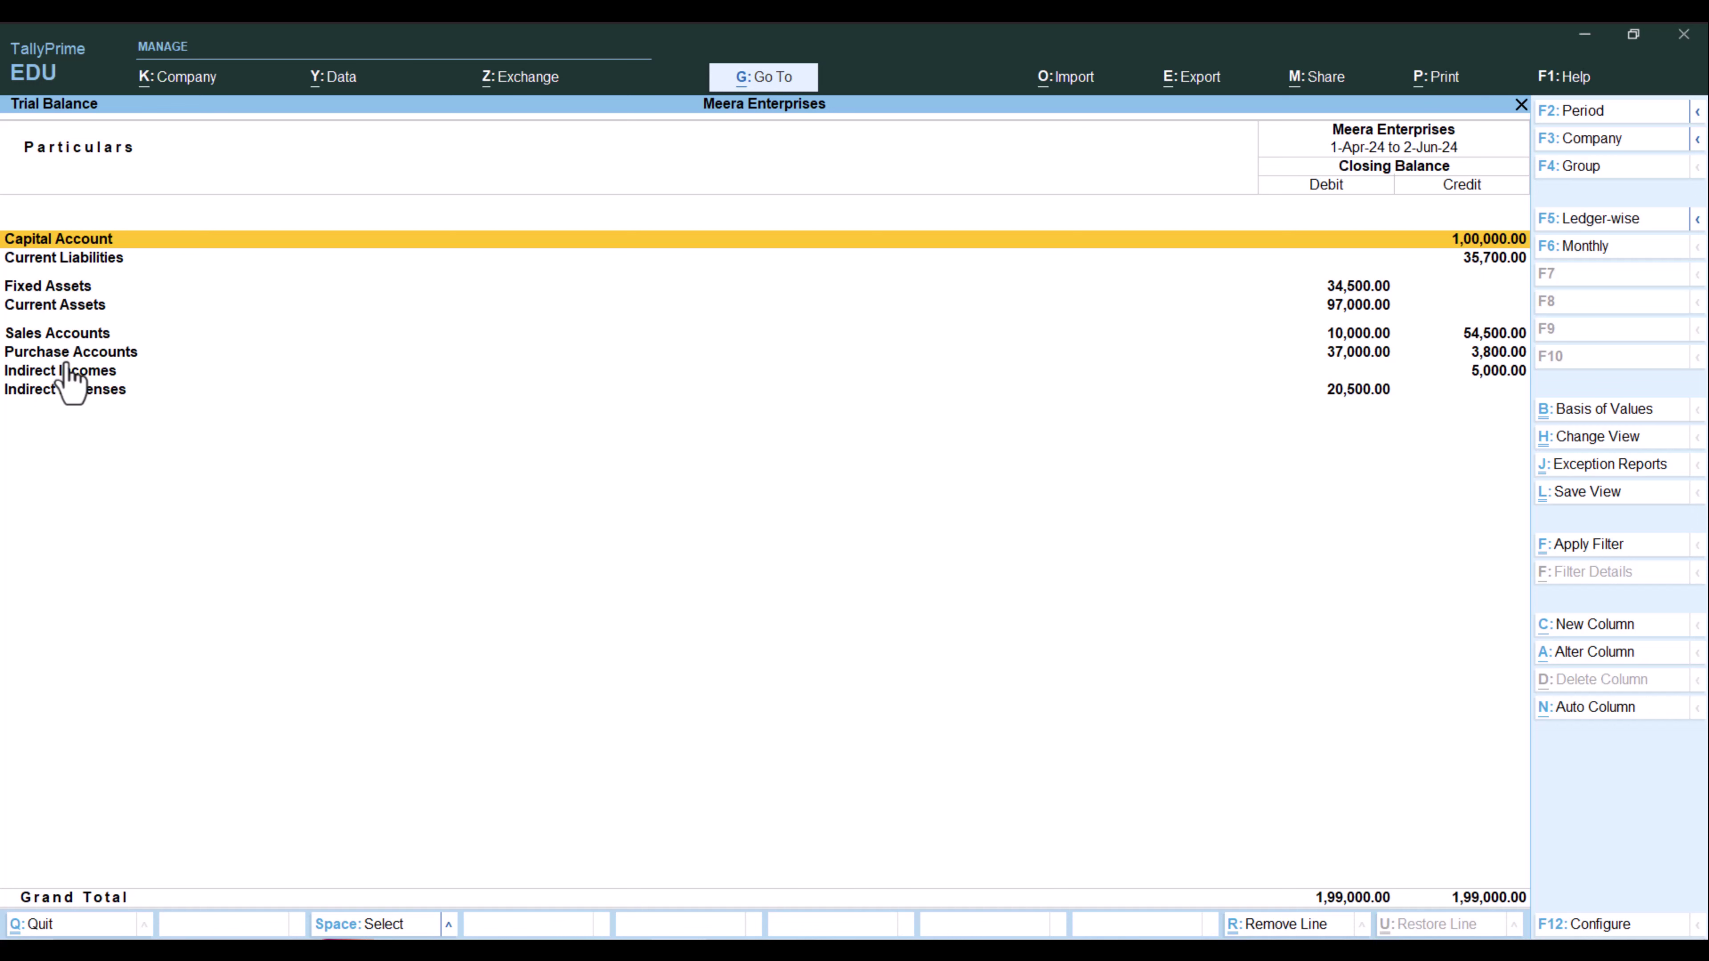
- Switch the Trial Balance to its ledger-wise view and return to the Gateway of Tally
key(F5)
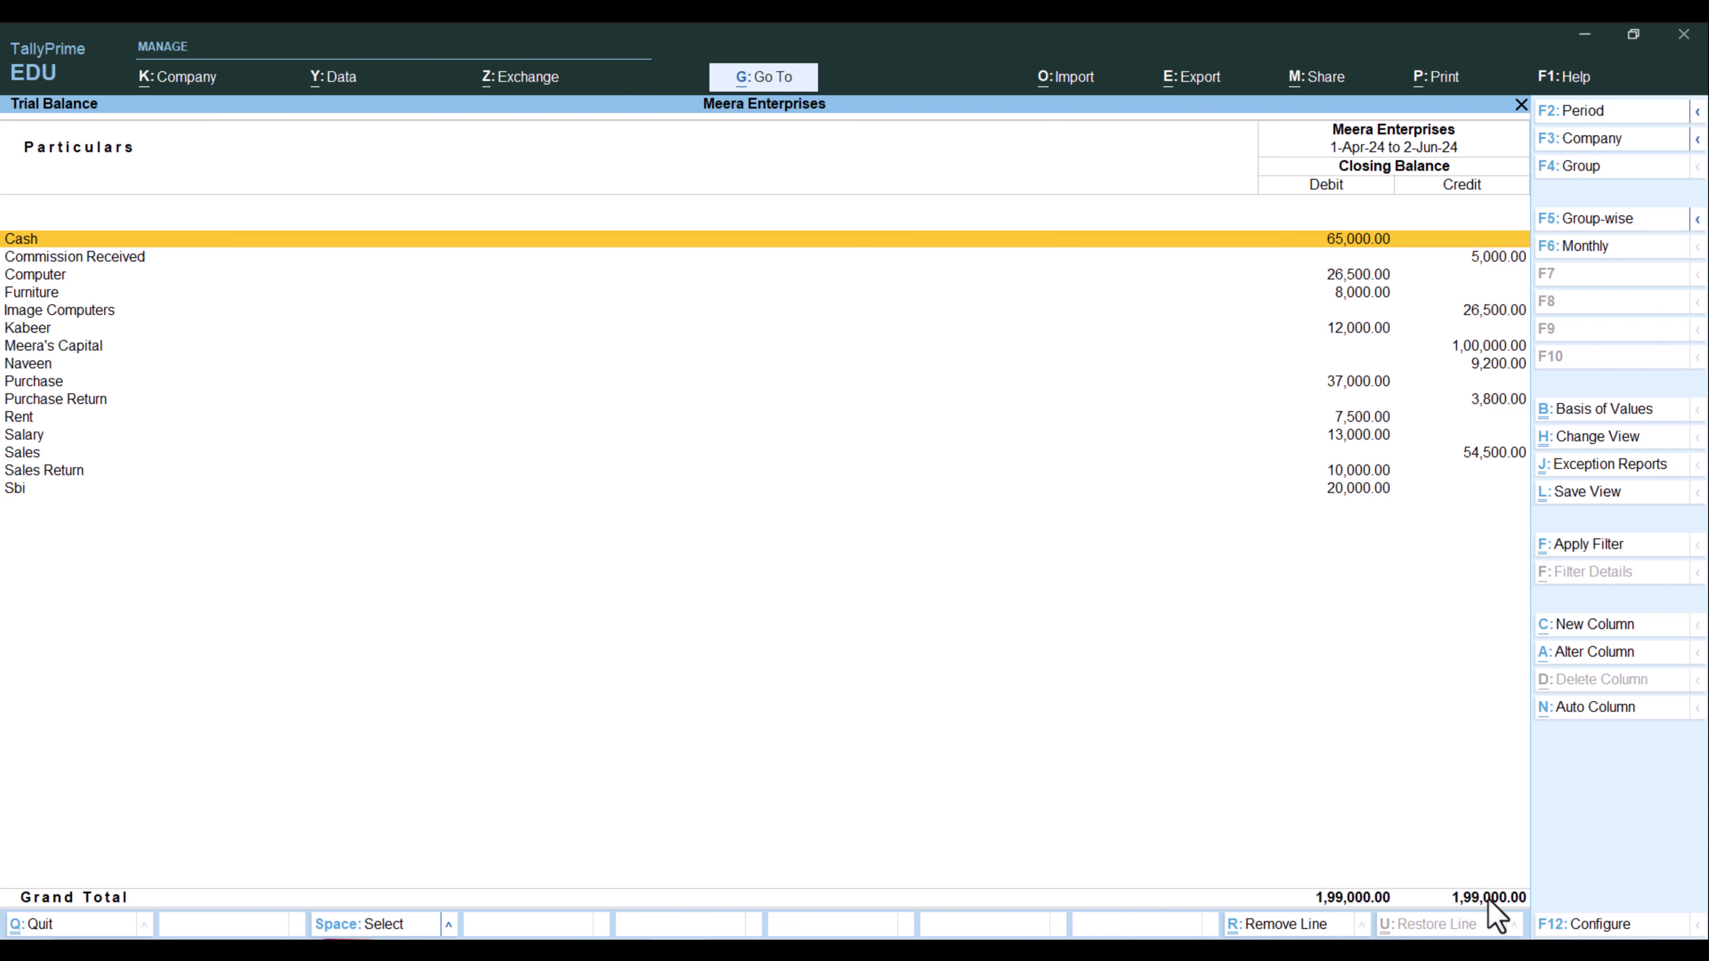
key(Escape)
key(Escape)
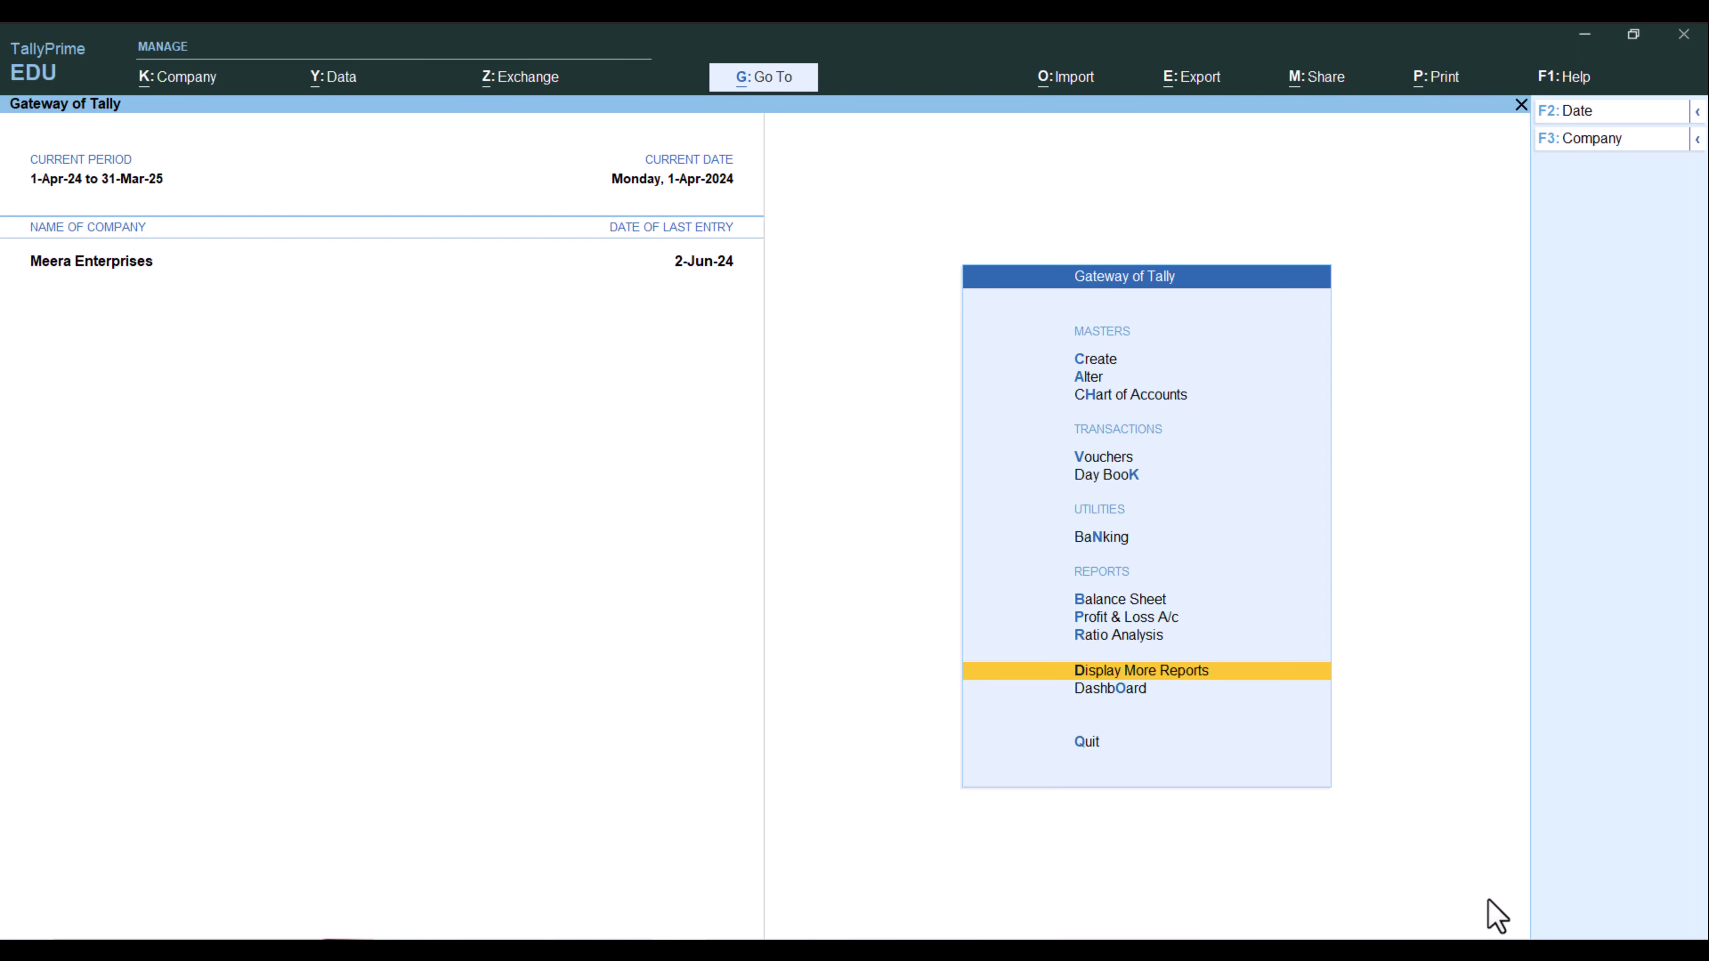
- Open the Profit & Loss A/c report for Meera Enterprises
key(Up)
key(Up)
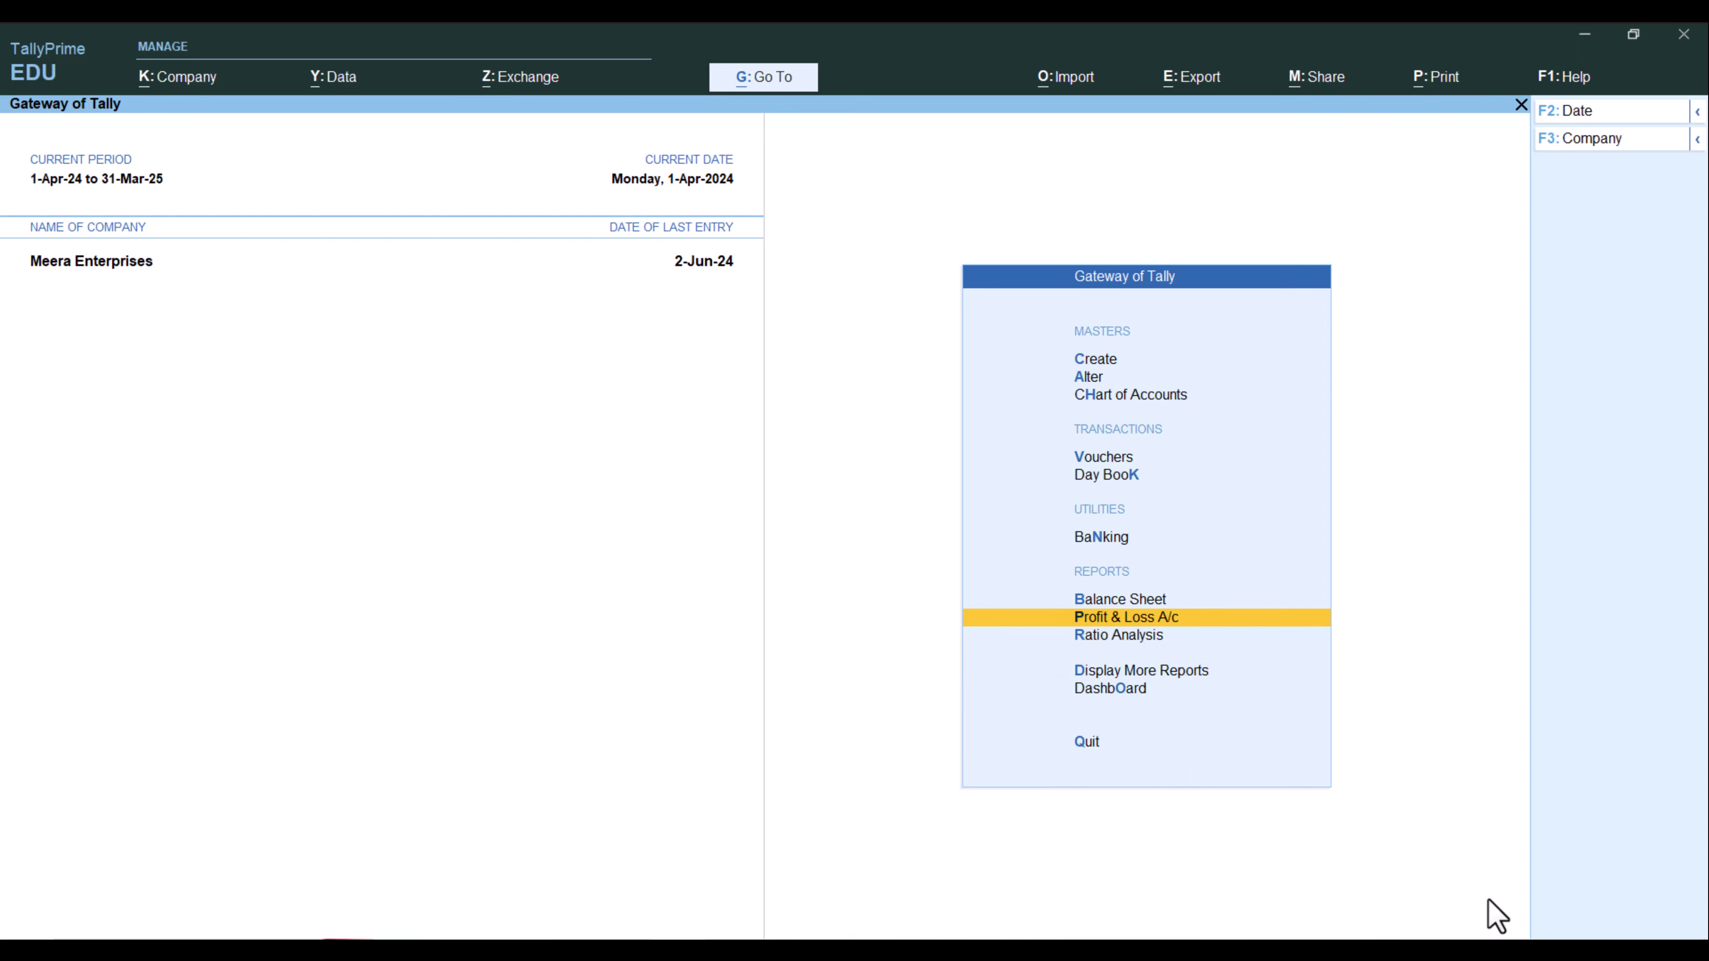
key(Return)
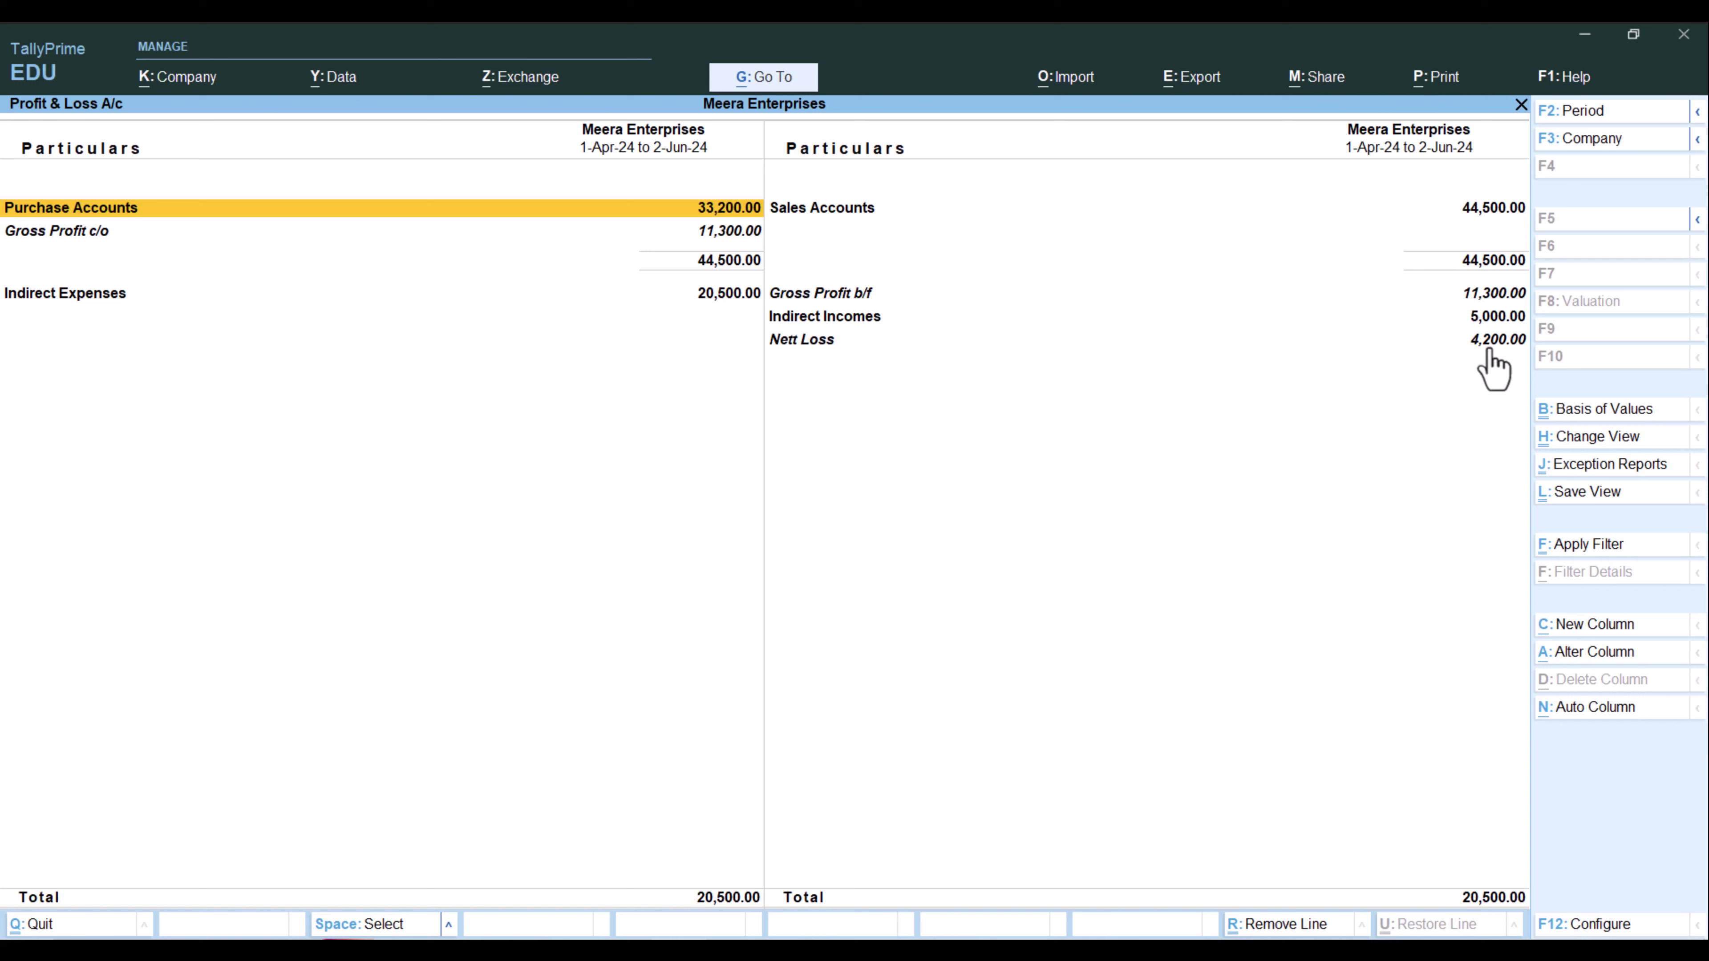
- Show the Profit & Loss A/c in detailed form and highlight its Purchase and Purchase Return lines
key(alt)
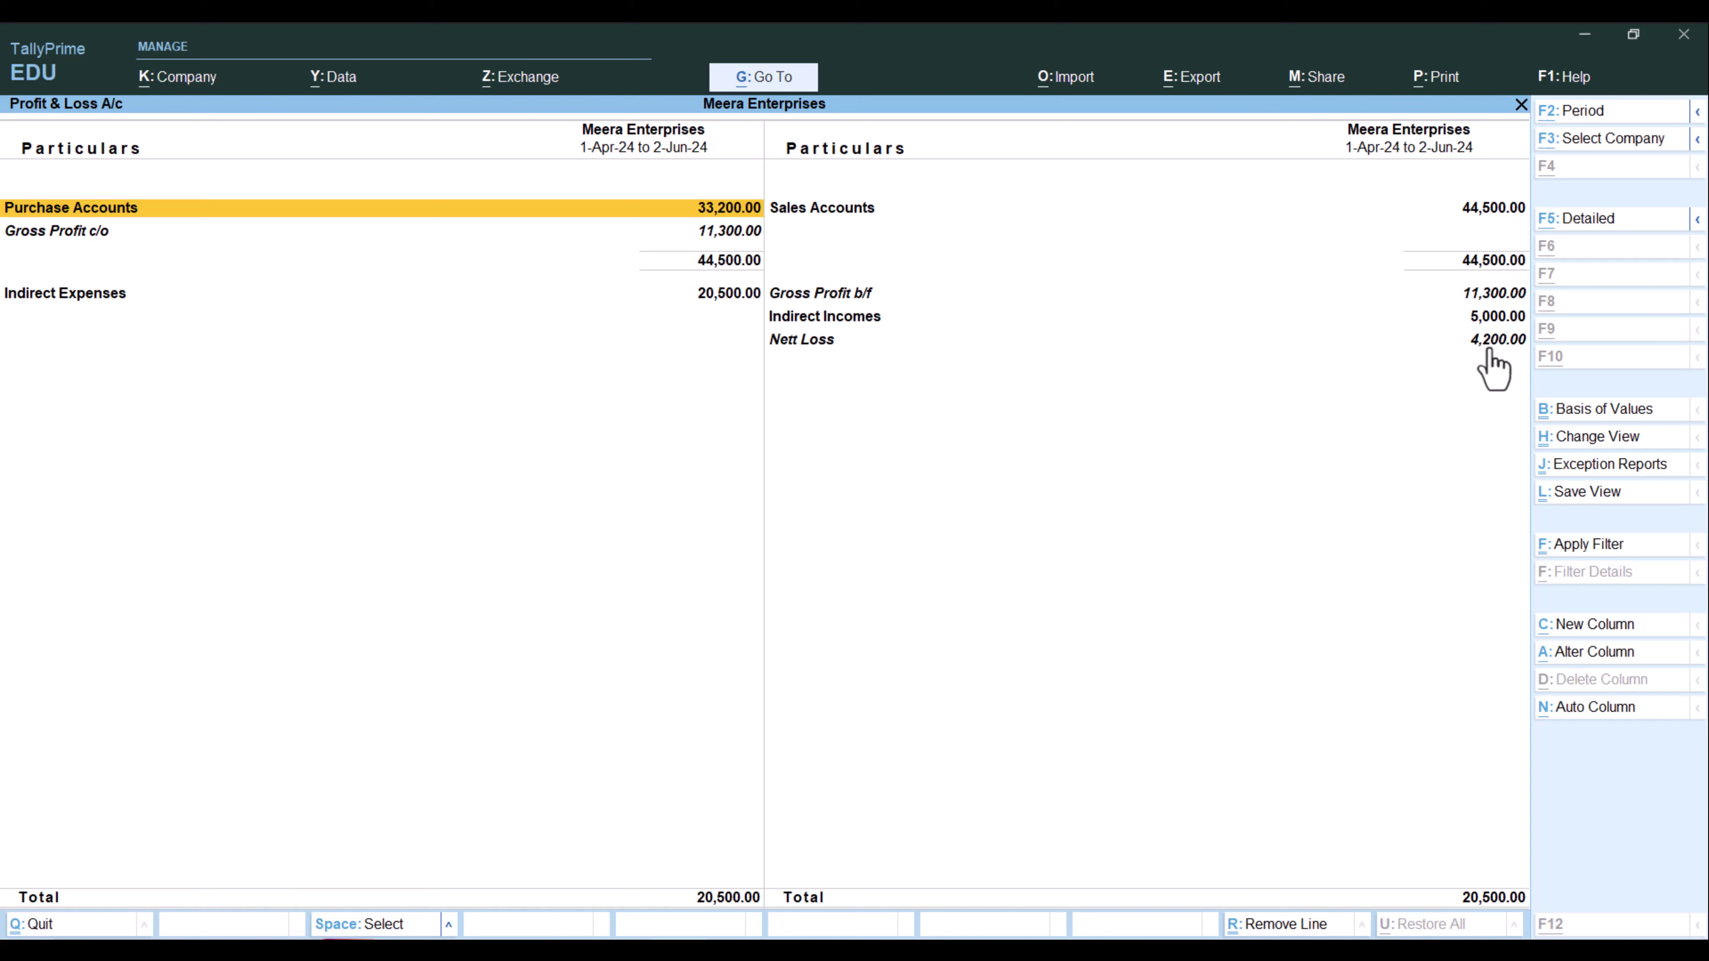
key(alt+F5)
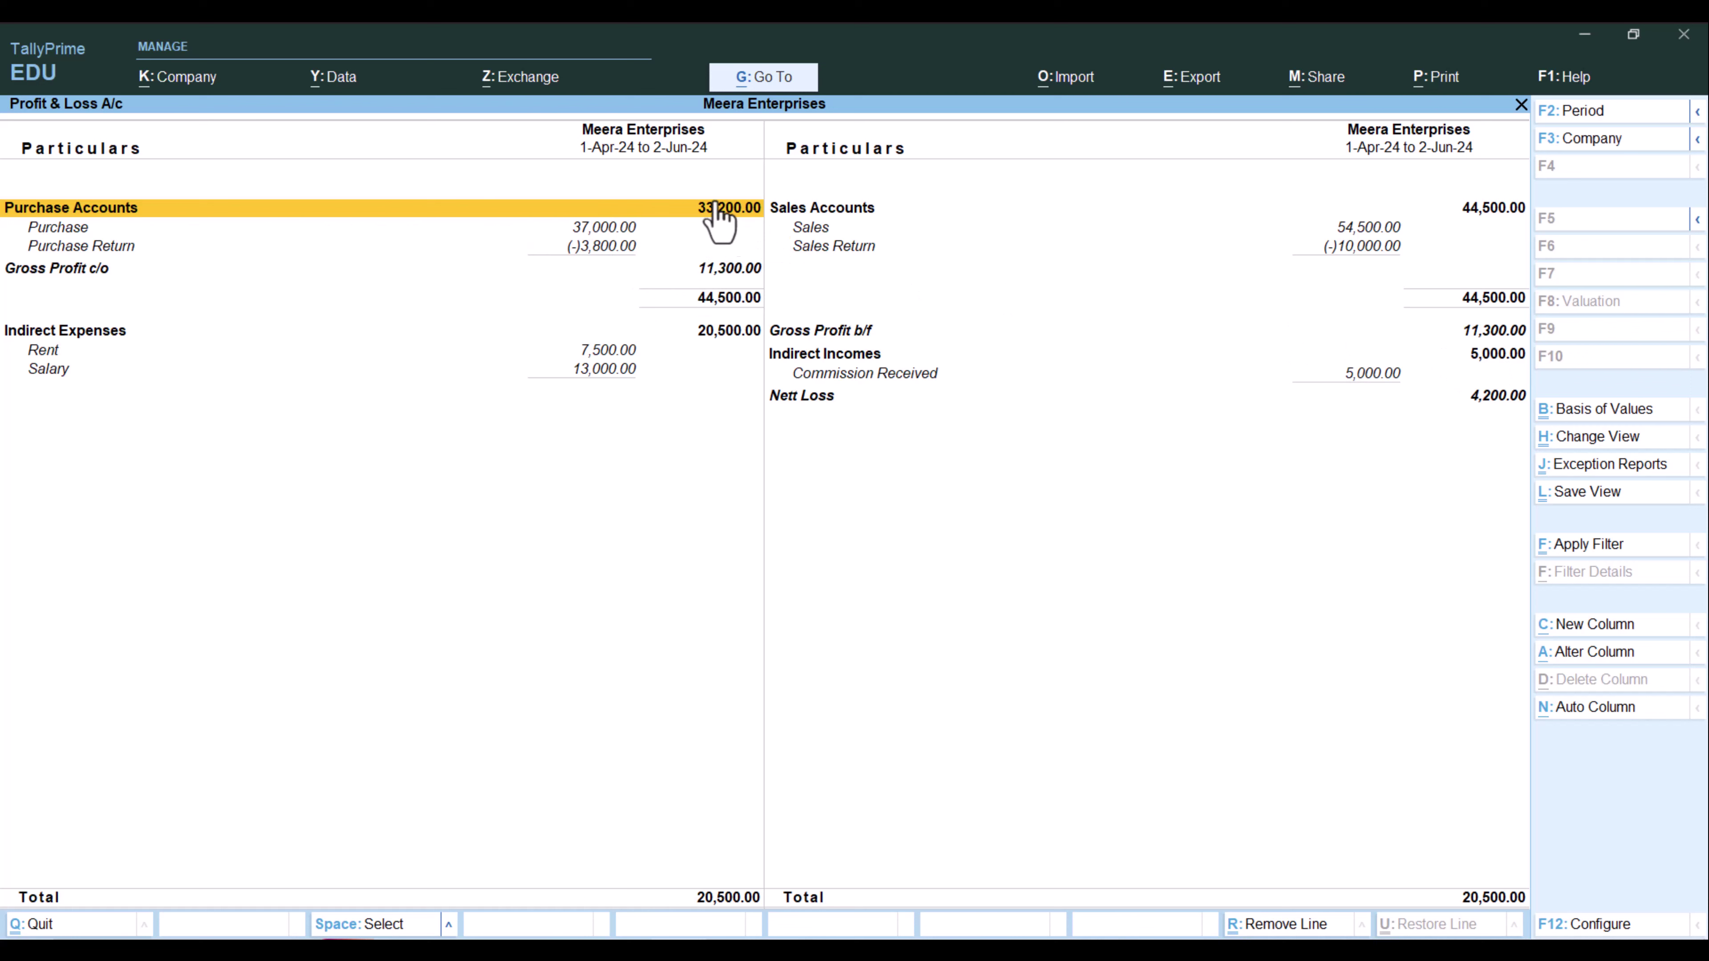
click(586, 229)
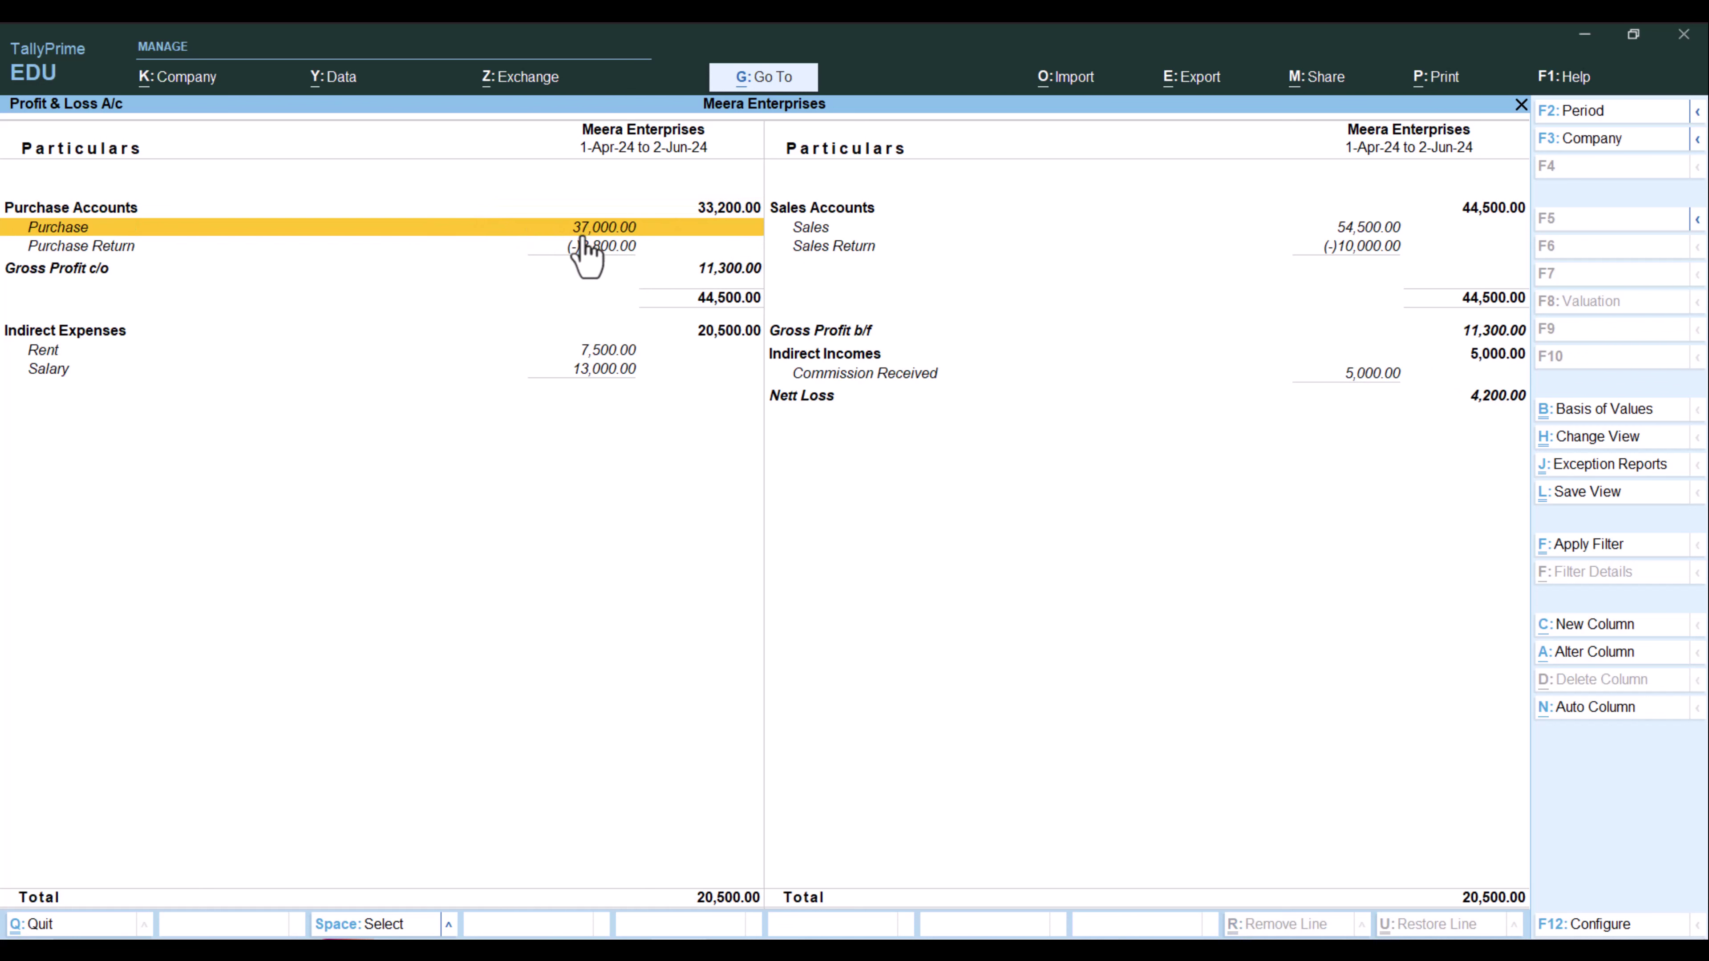
click(604, 248)
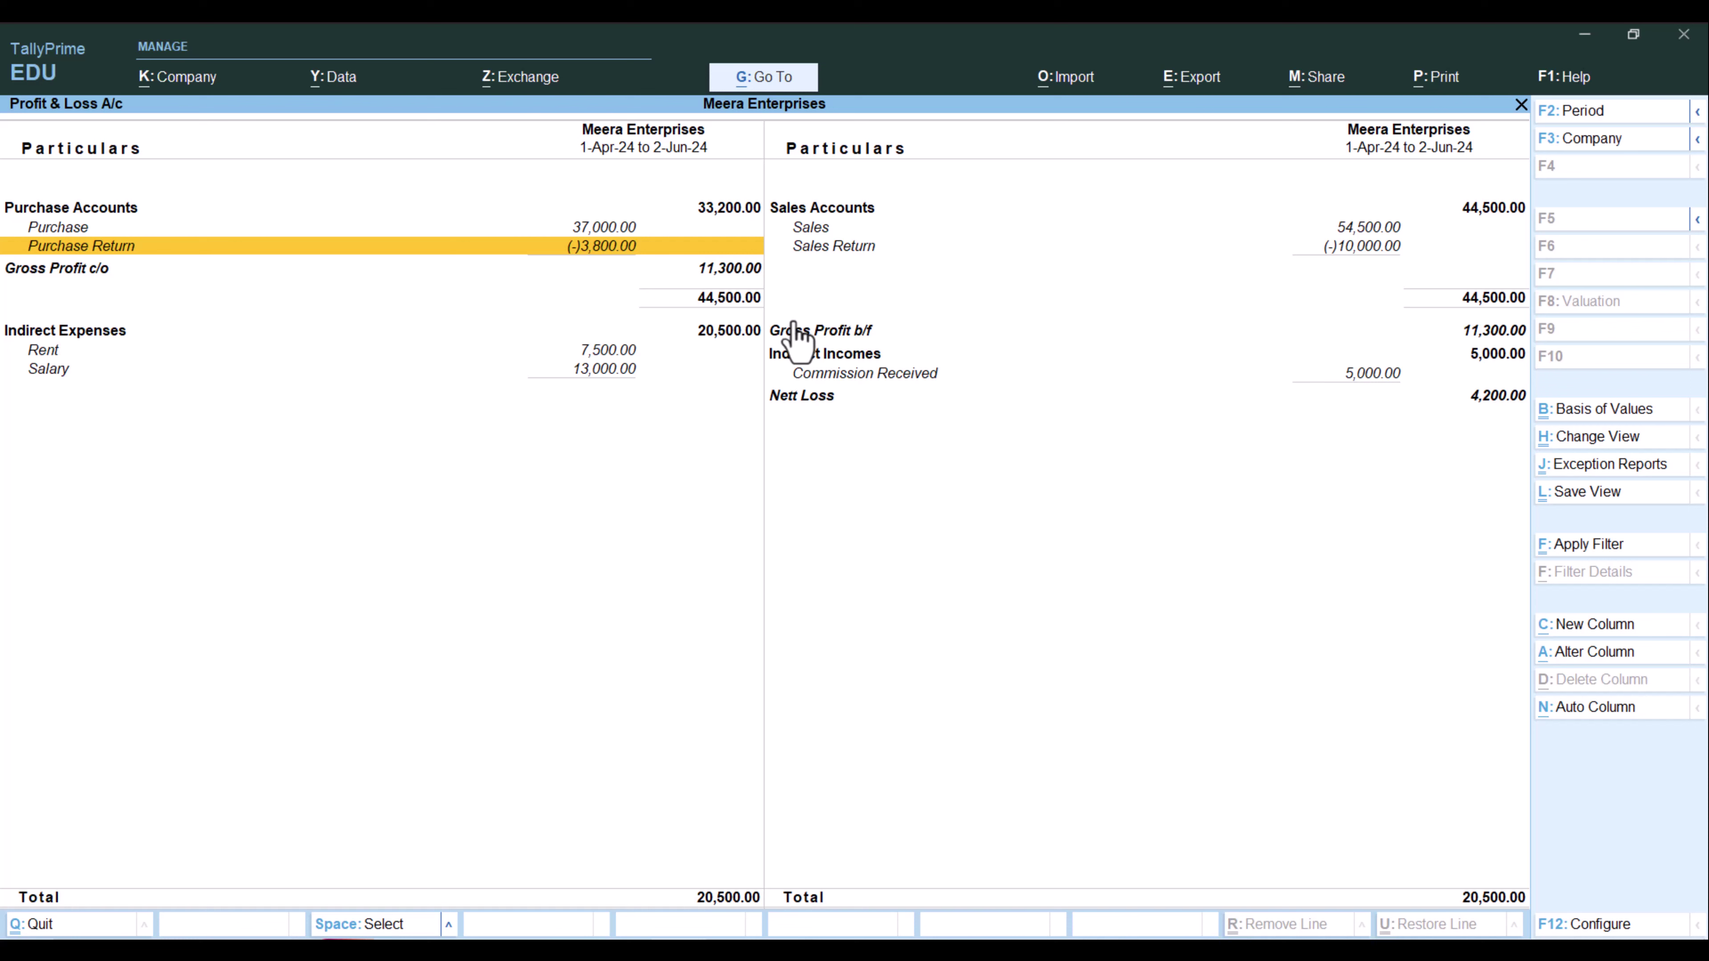
- Collapse the Profit & Loss A/c to the condensed view and expand it to the detailed view again
key(alt)
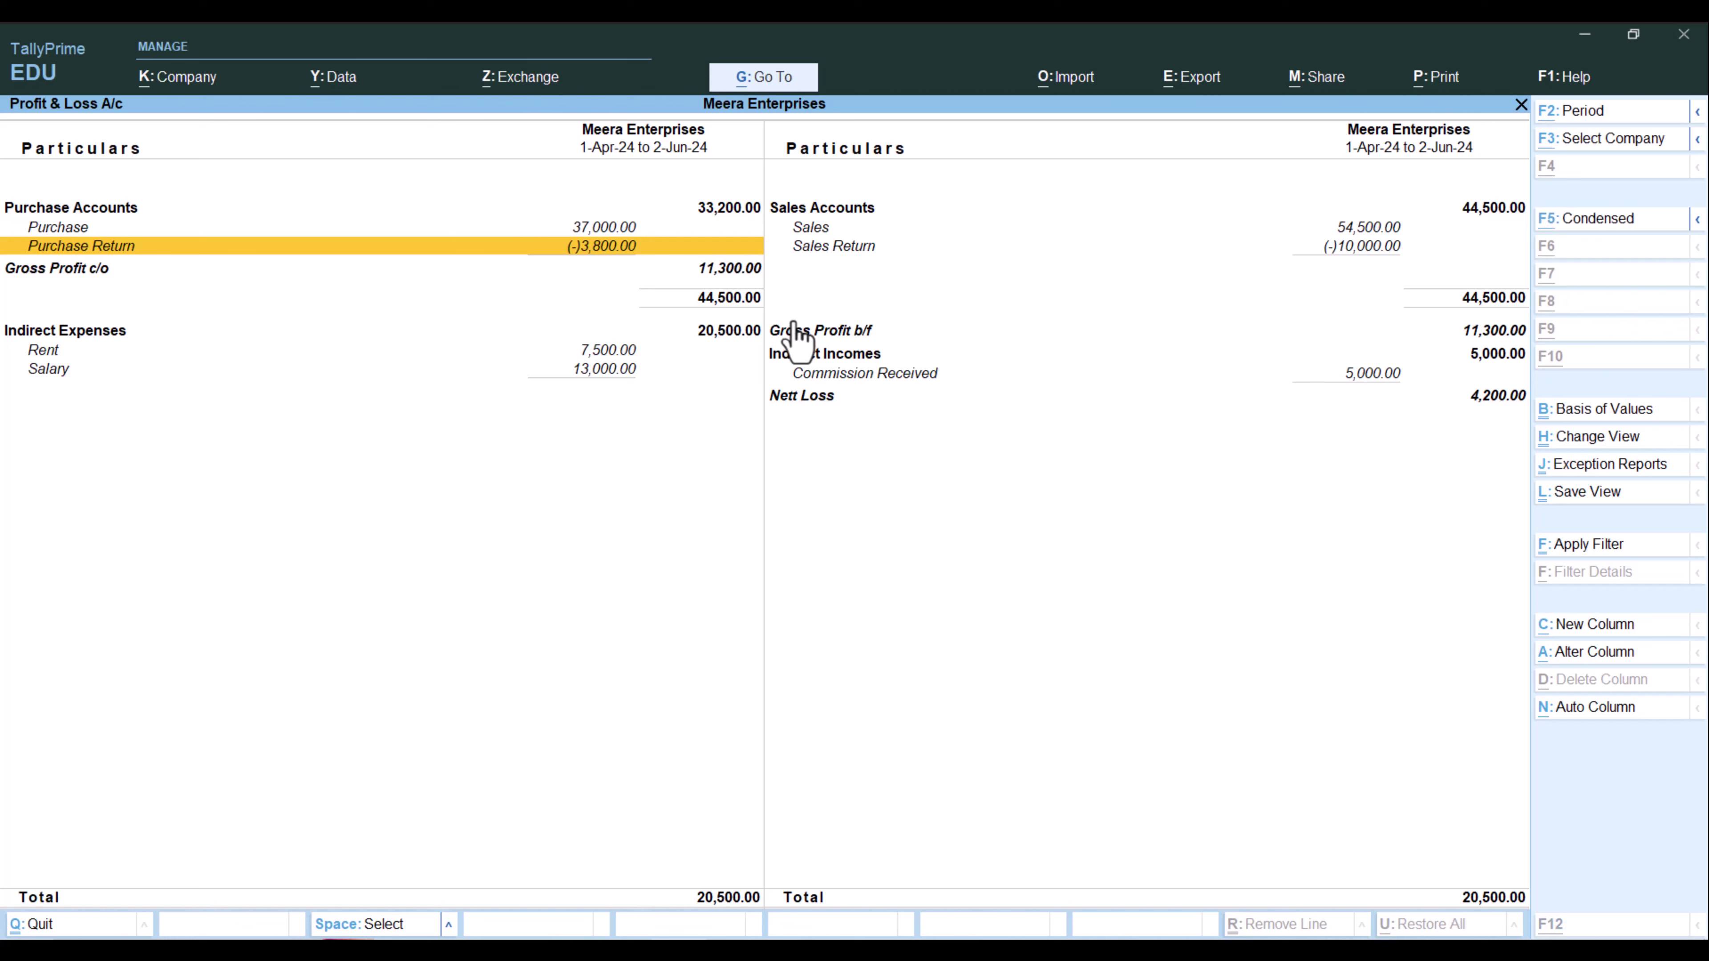
key(alt+F5)
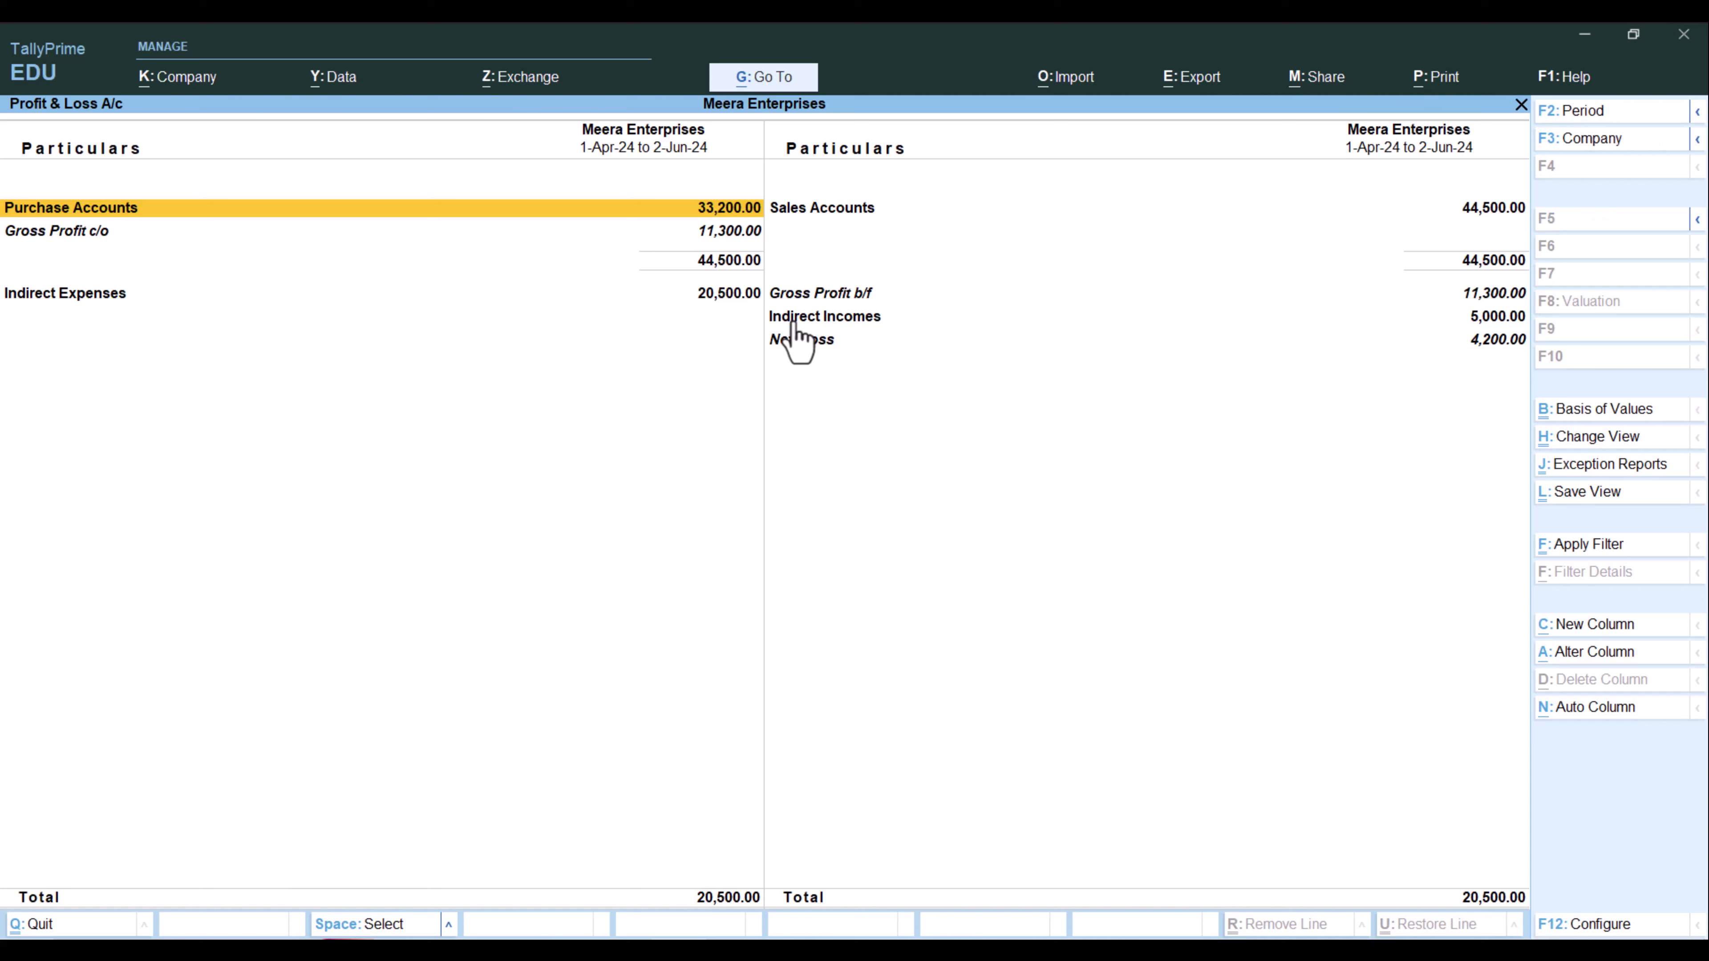
key(alt+F5)
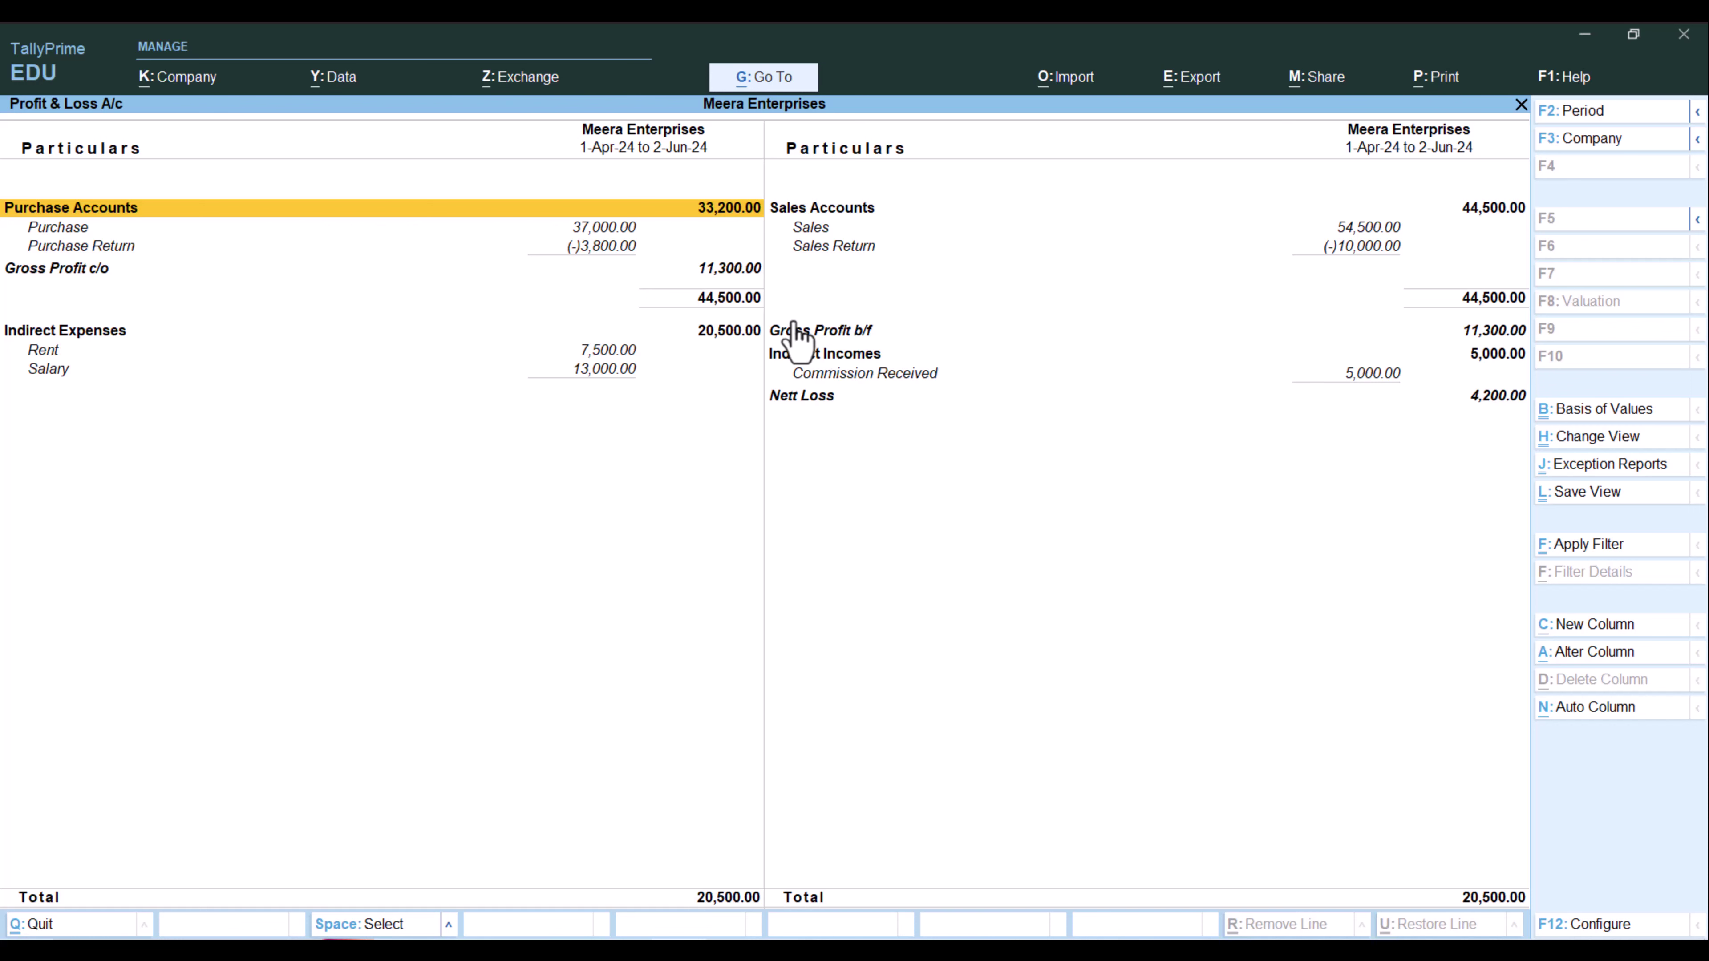
- Close the Profit & Loss A/c and open the Balance Sheet report
key(Escape)
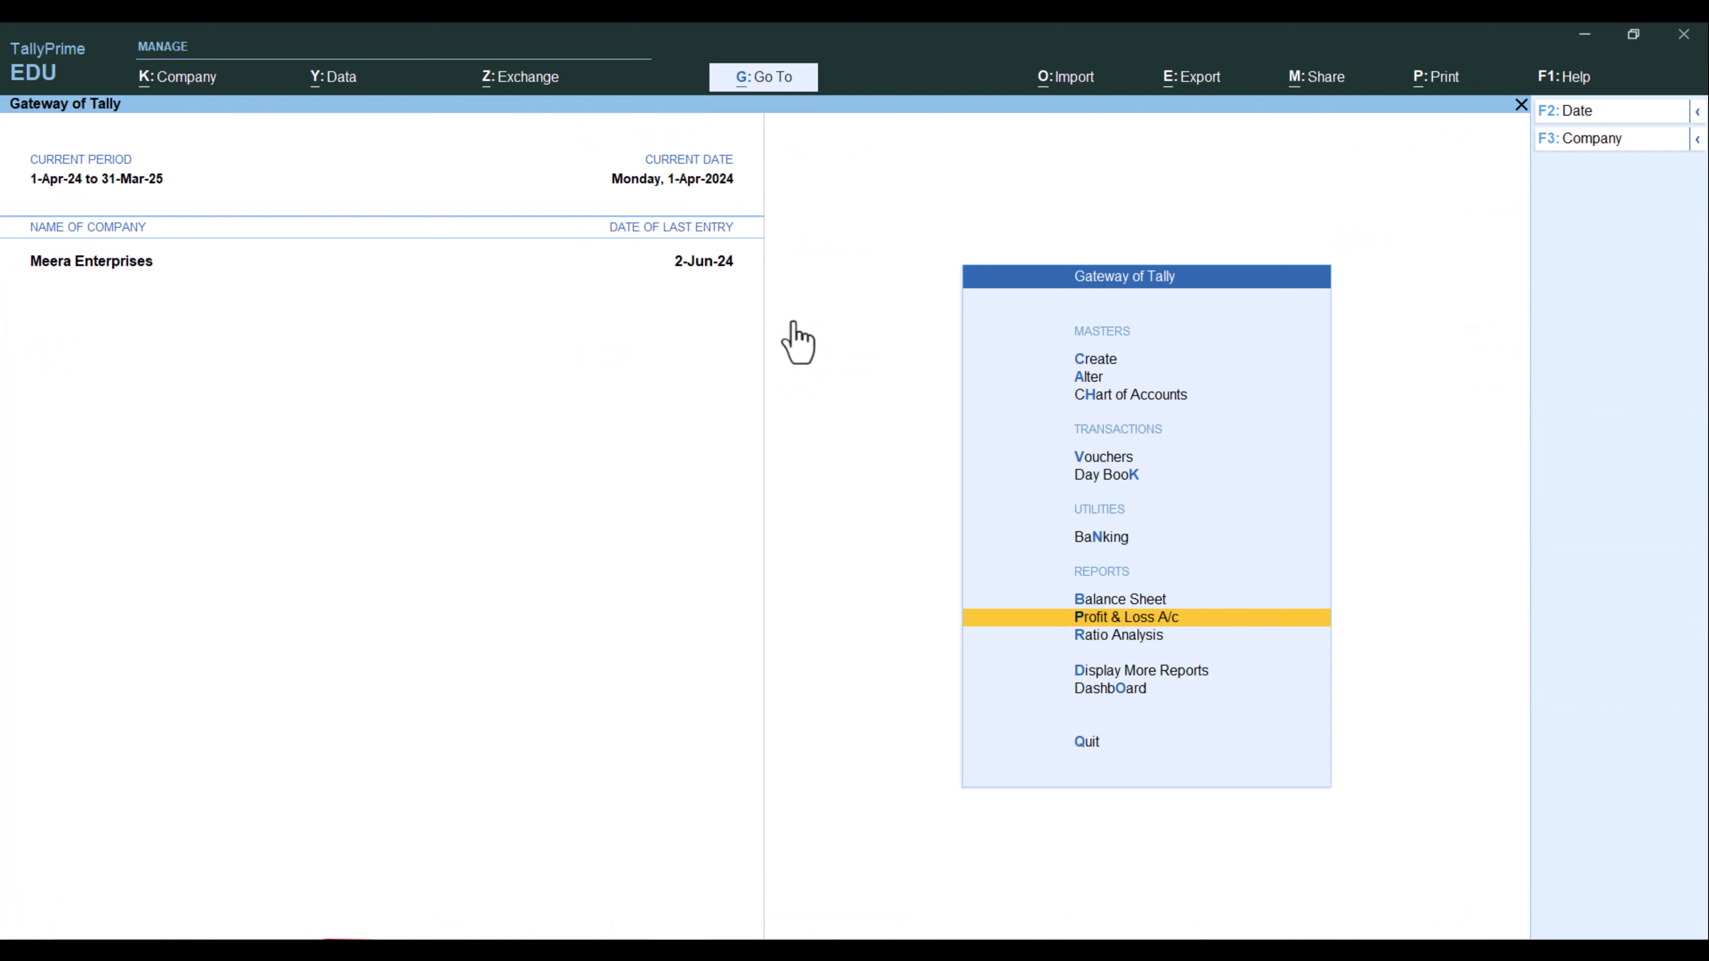
key(Up)
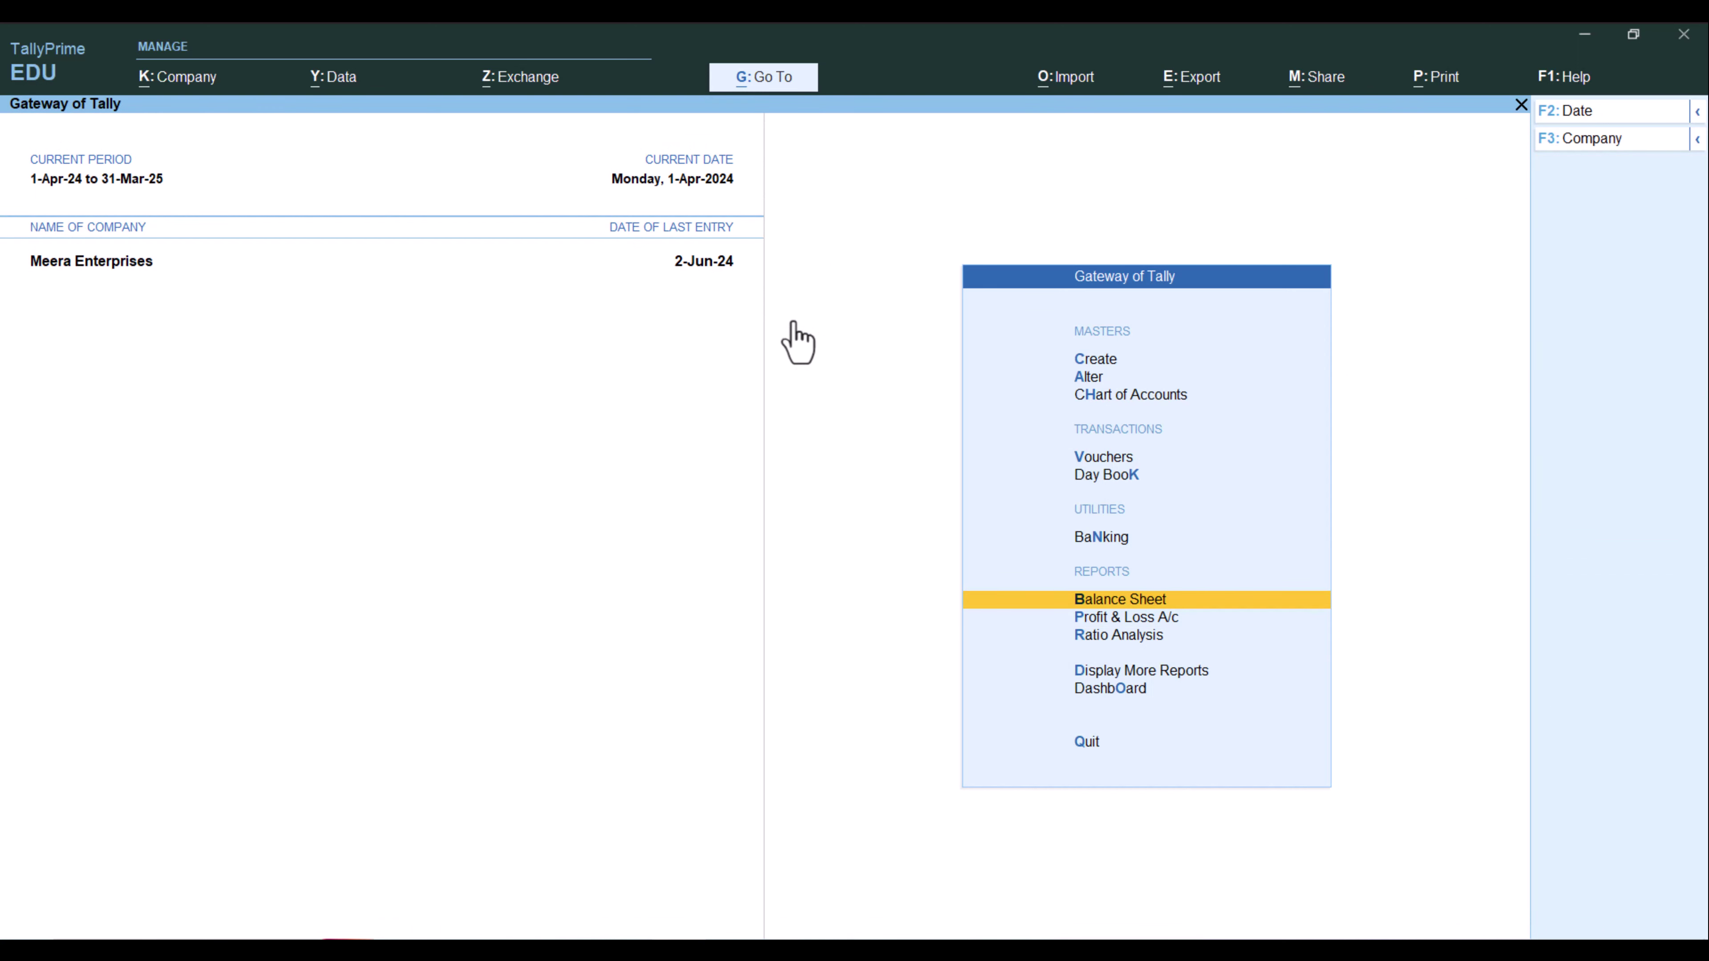
key(Return)
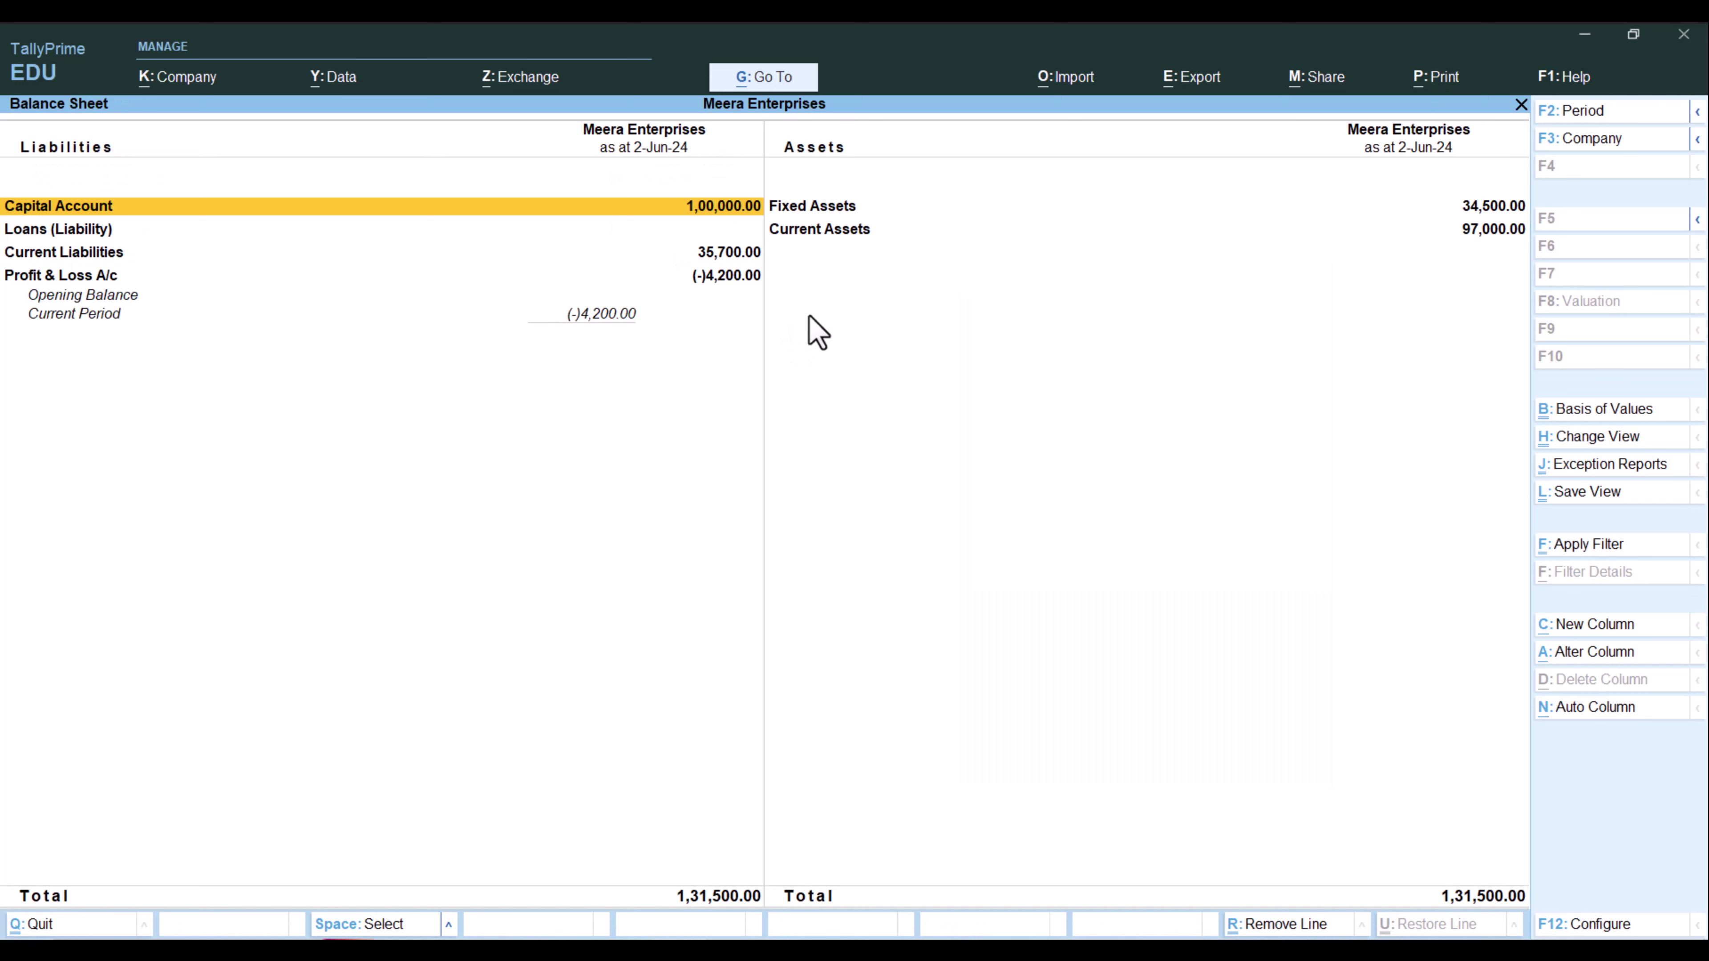
- Examine the Balance Sheet in detailed form, highlighting its Profit & Loss A/c line, and return to the Gateway of Tally
key(alt)
key(alt+F5)
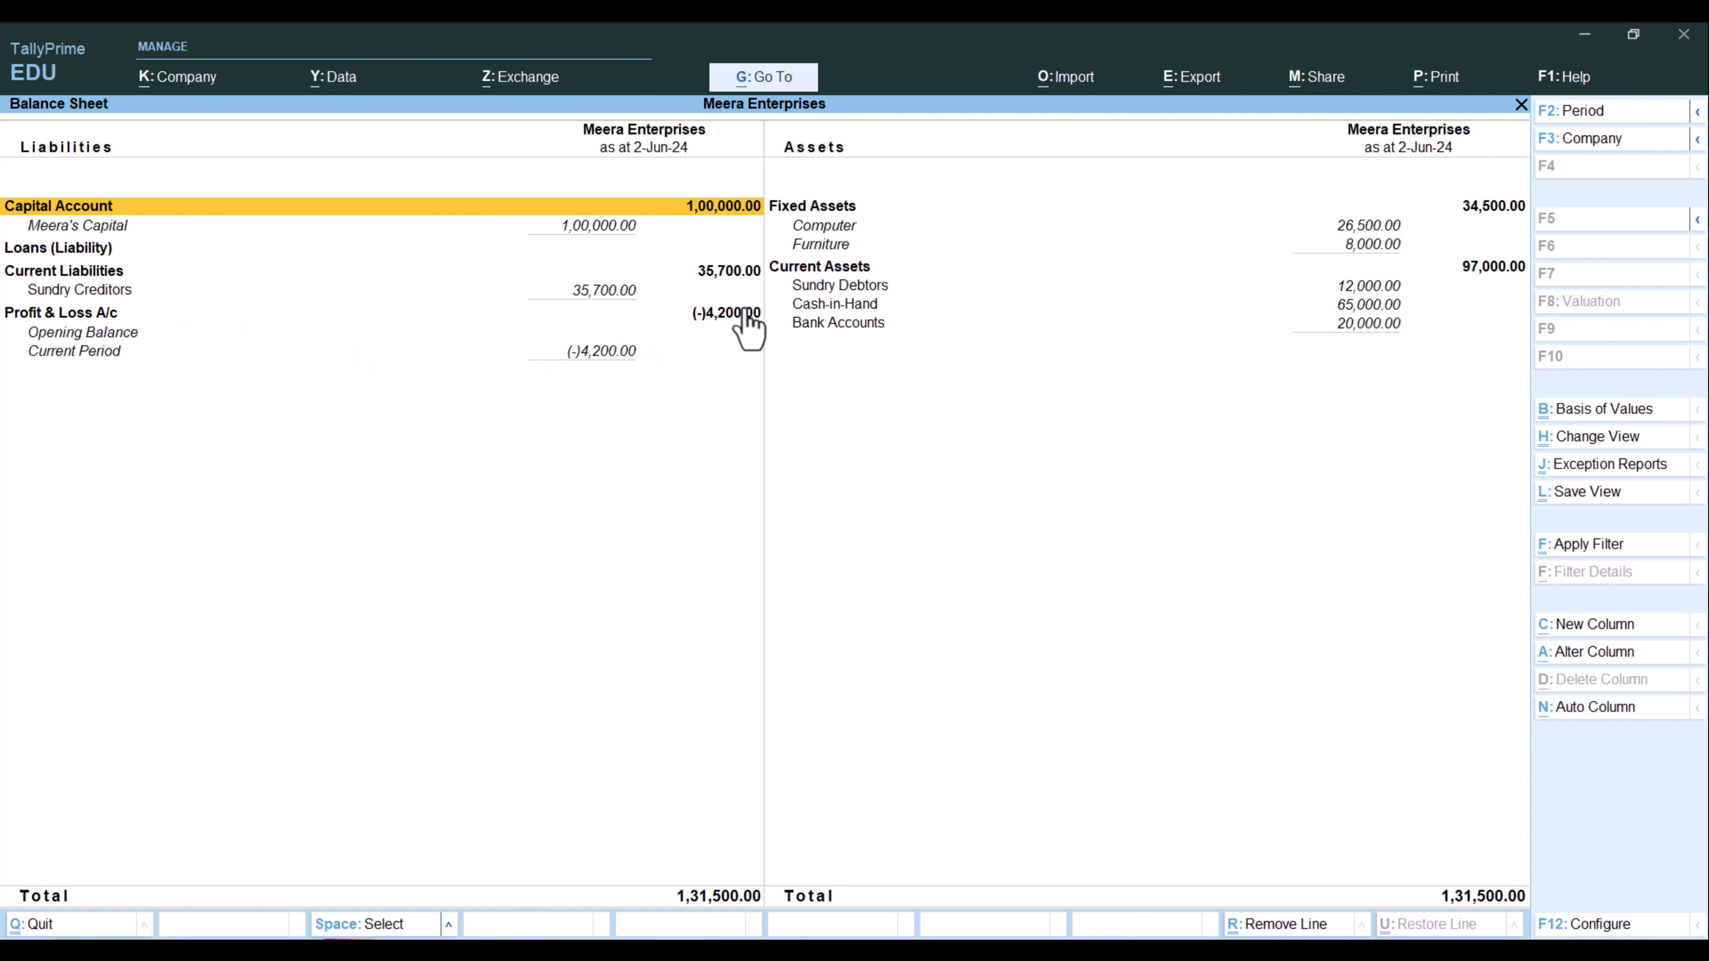
click(726, 318)
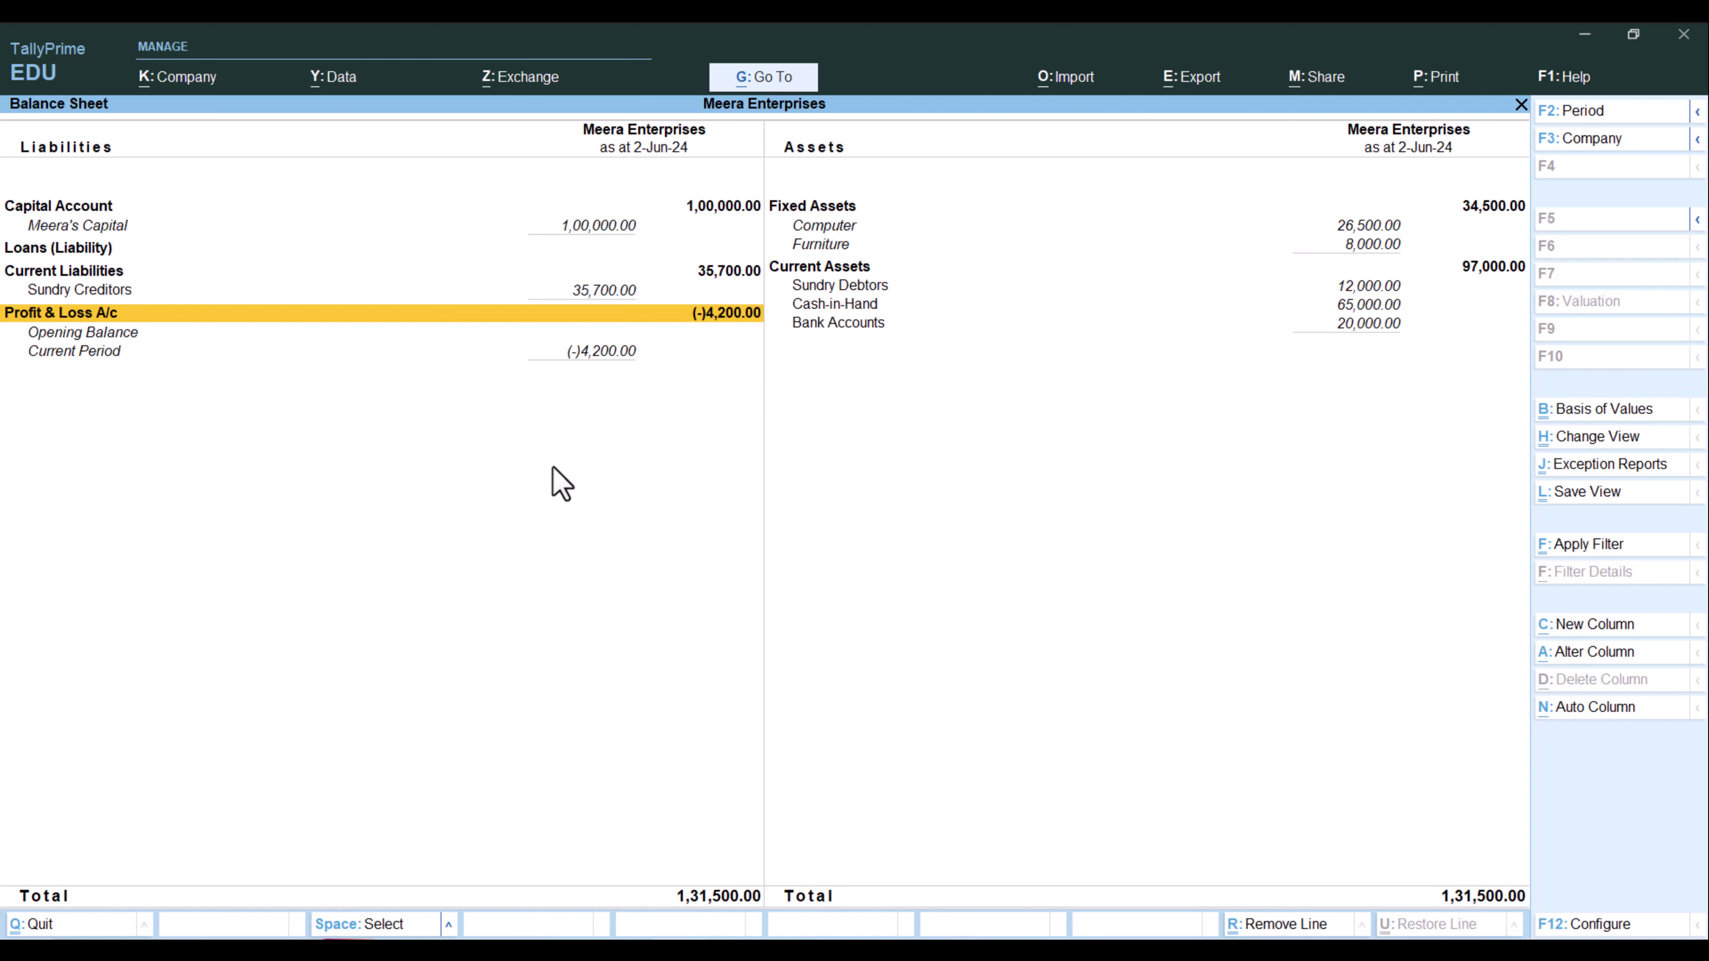
key(Escape)
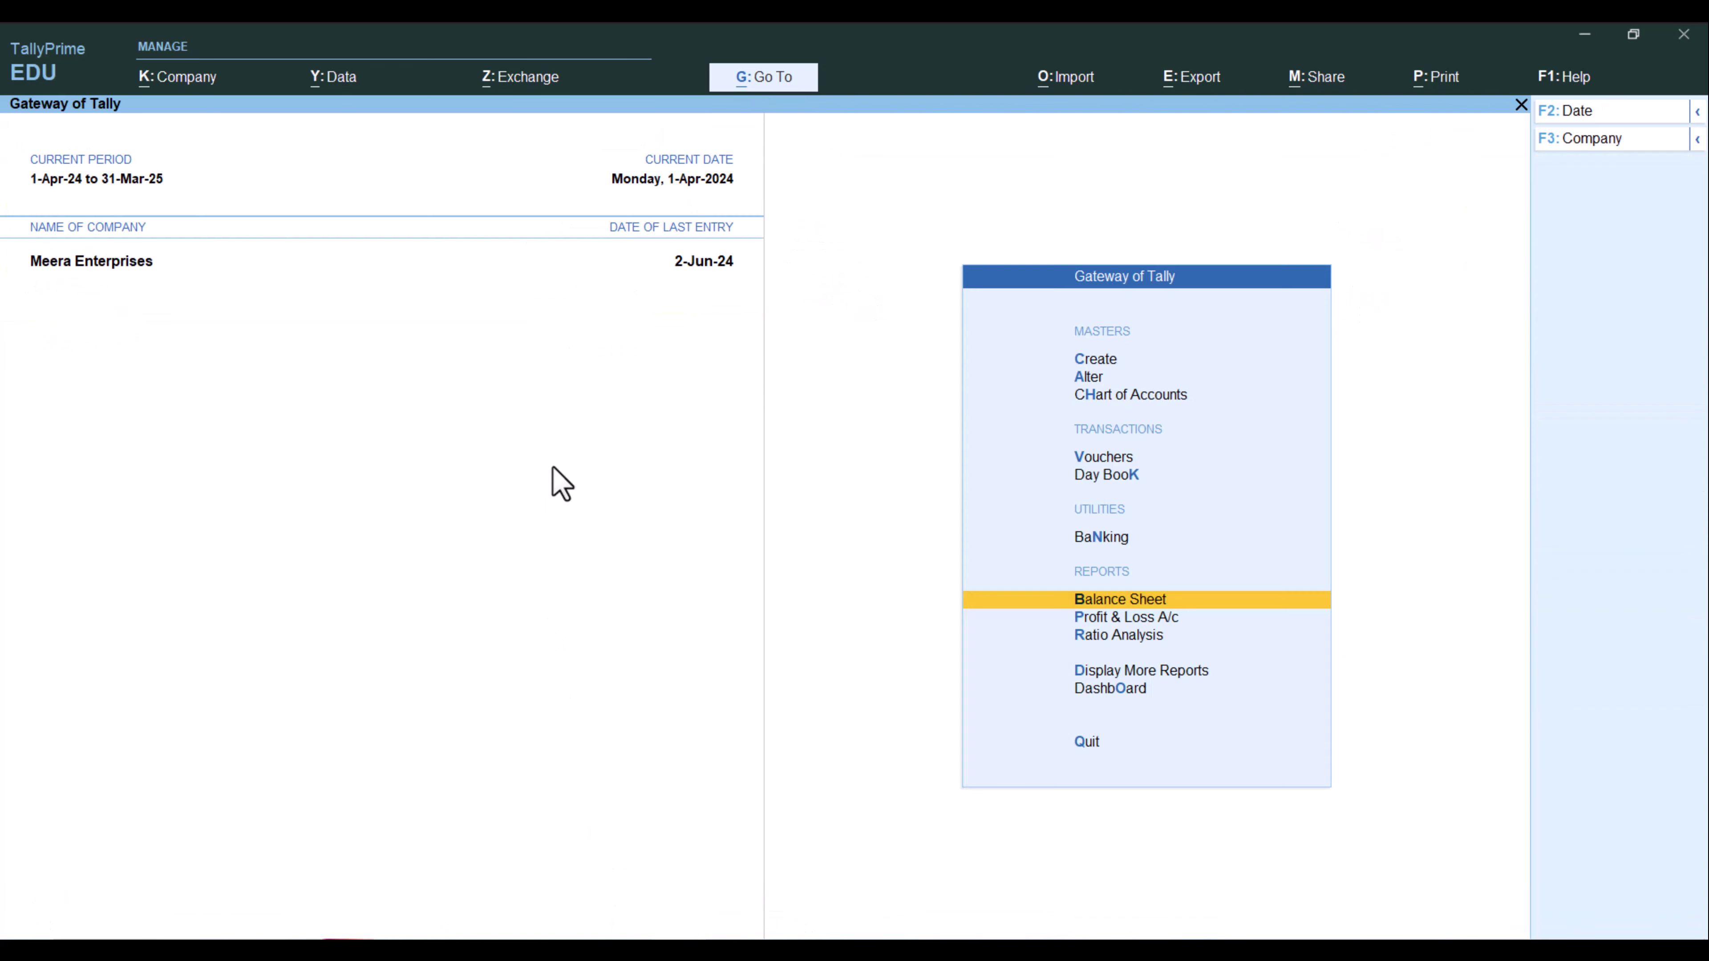